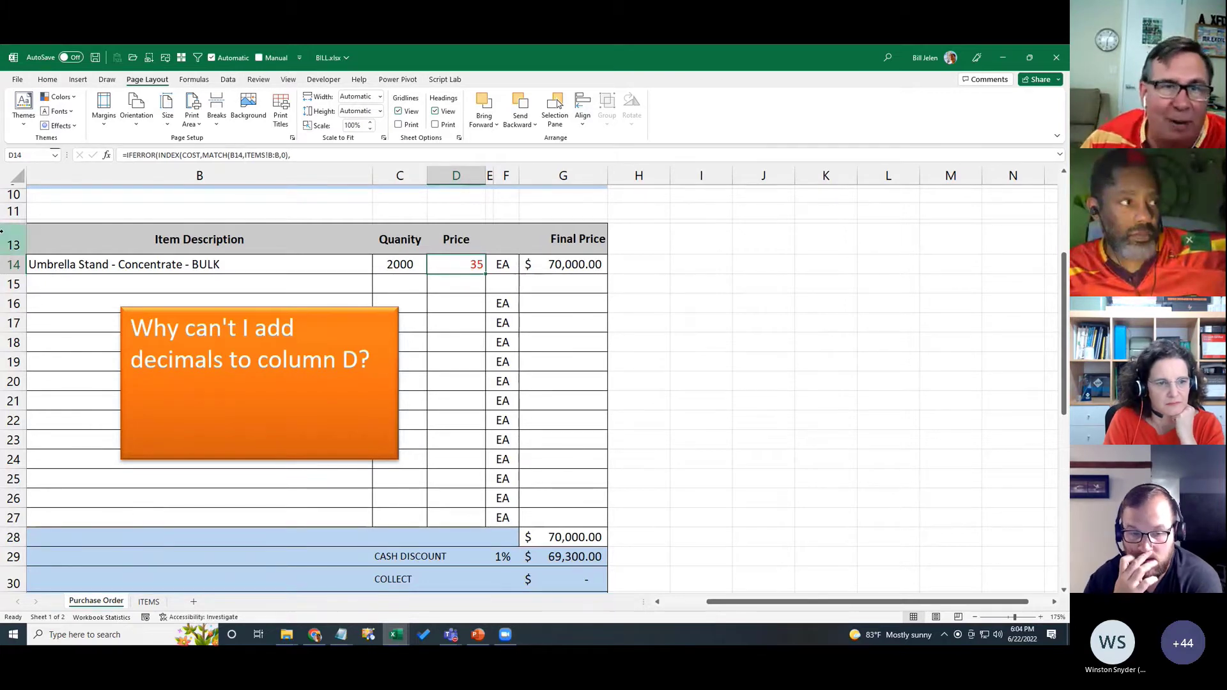
# Enter =ISNUMBER(D14) in cell I14 to test whether the Price value on the Purchase Order sheet is numeric
pyautogui.click(49, 81)
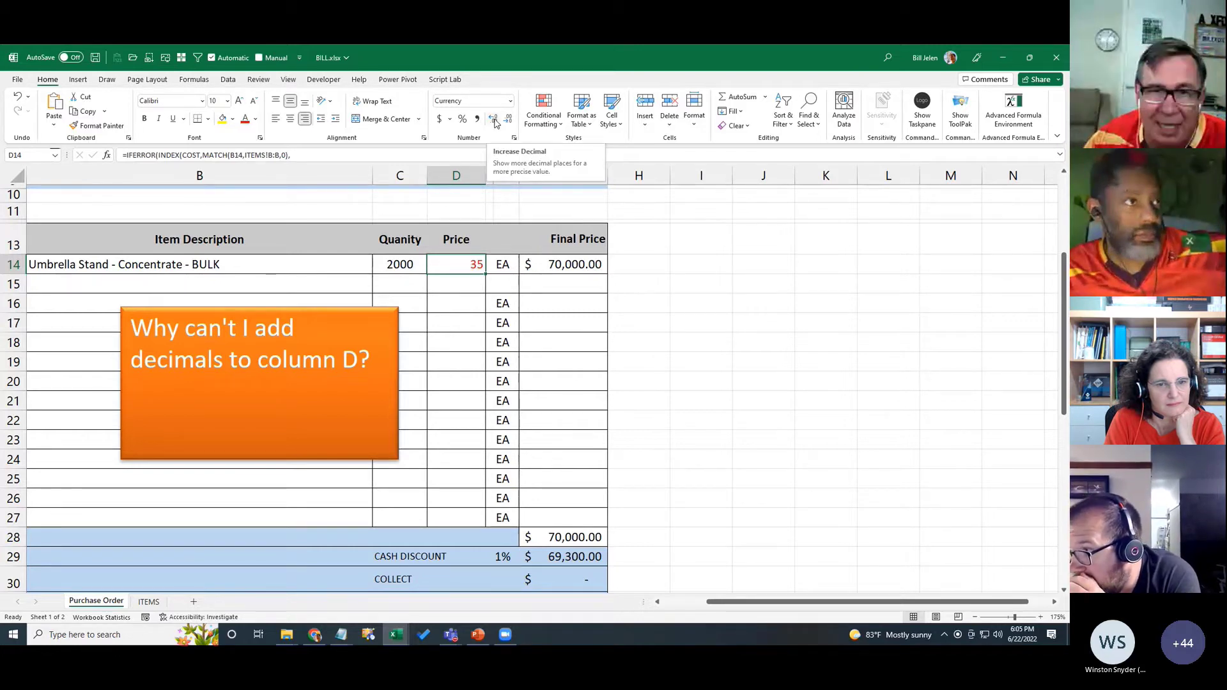
pyautogui.click(707, 263)
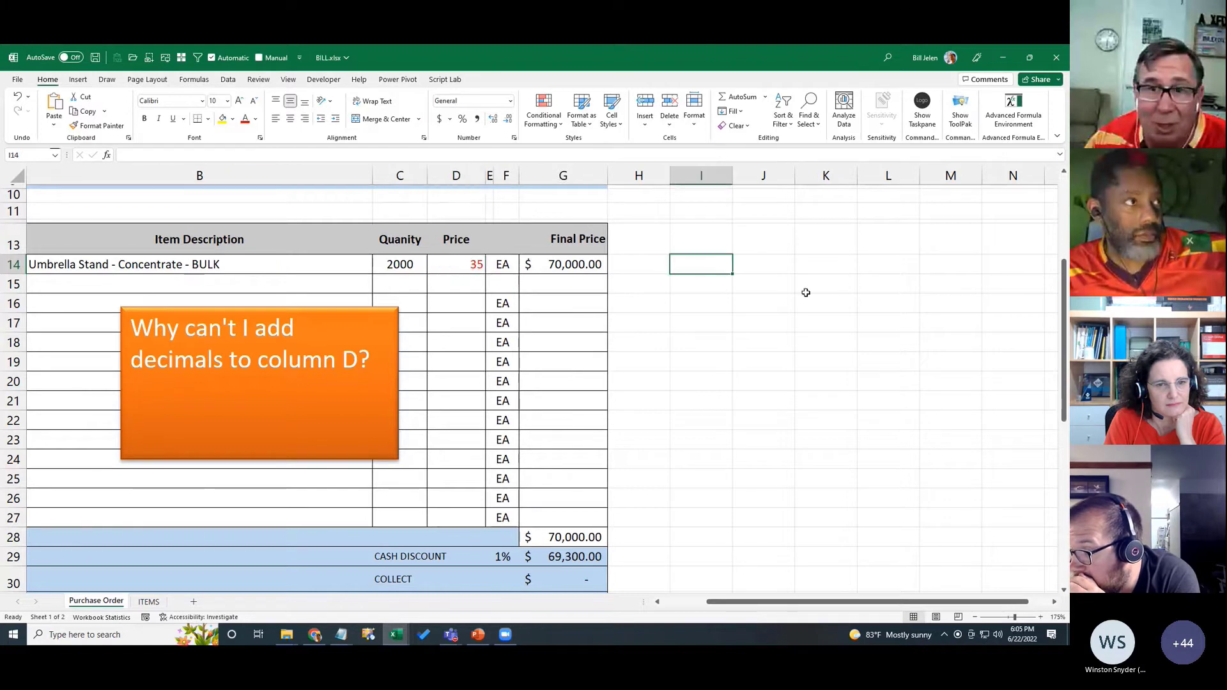
pyautogui.write('=isnu')
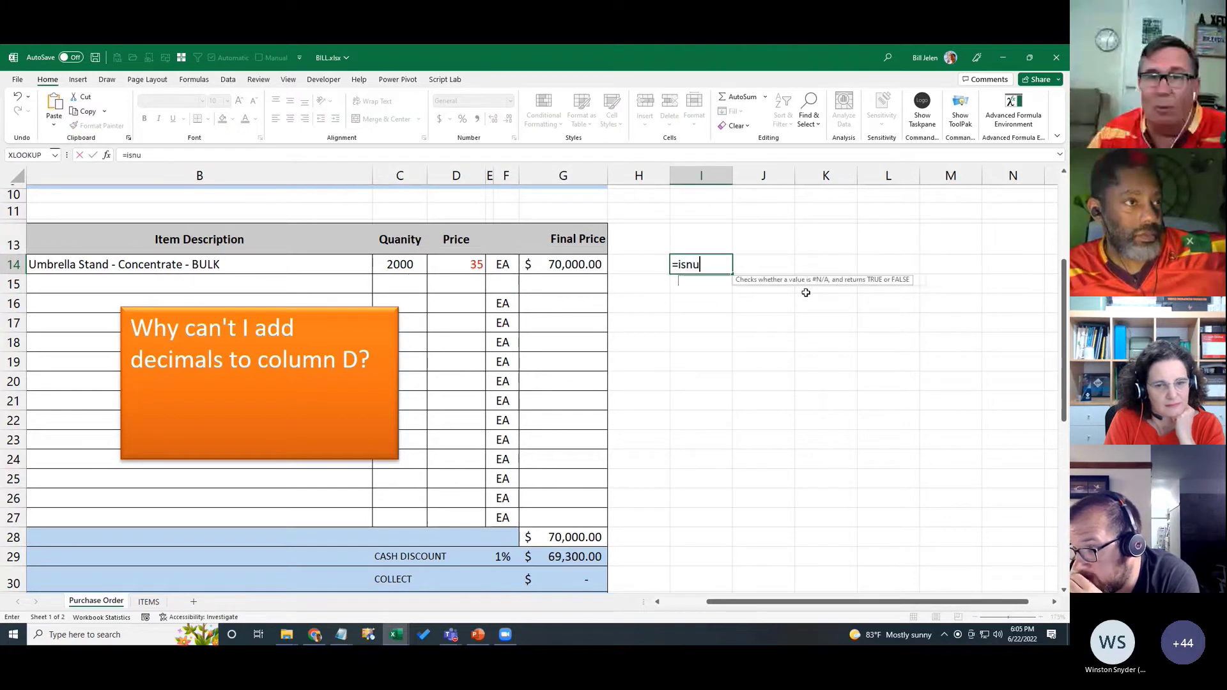
pyautogui.press('Tab')
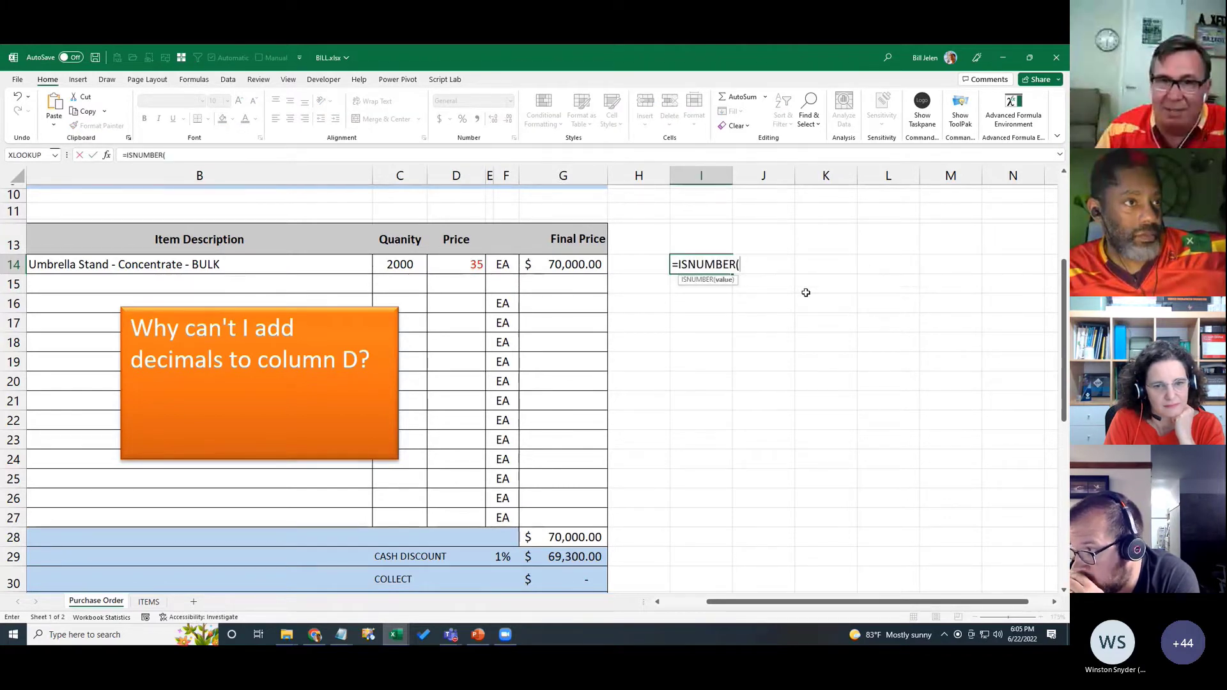
pyautogui.press('Left')
pyautogui.press('Left')
pyautogui.press('Left')
pyautogui.press('Left')
pyautogui.press('Left')
pyautogui.write(')')
pyautogui.press('Return')
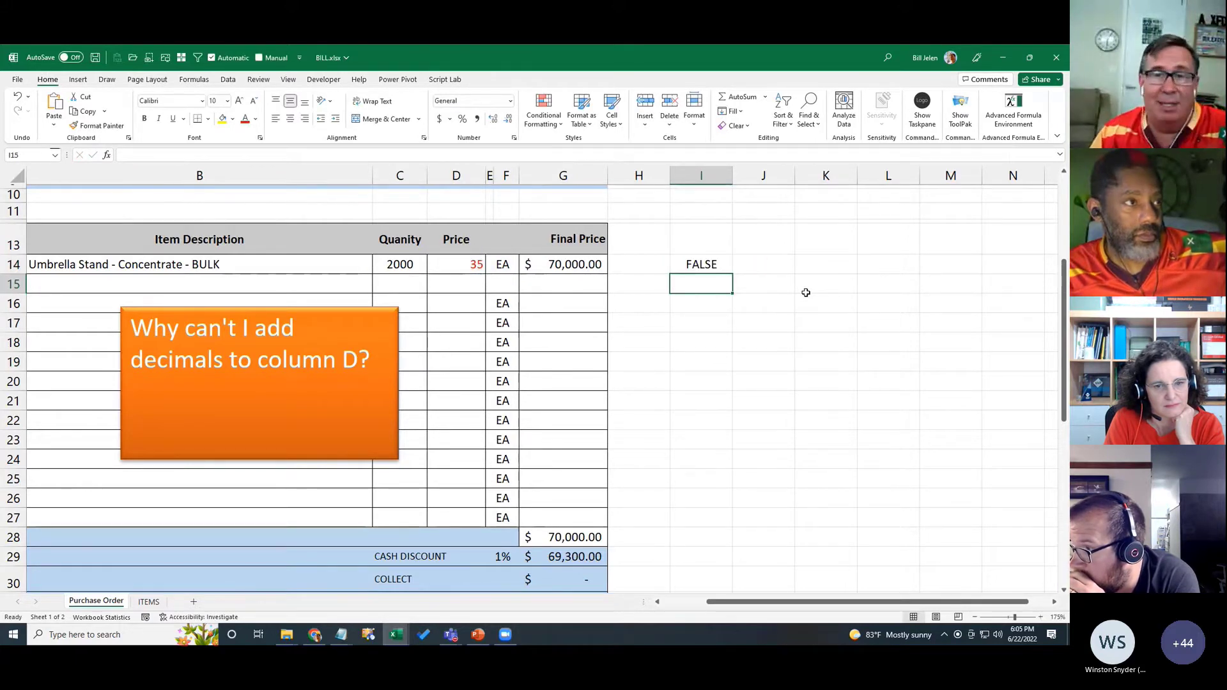
# Clear the ISNUMBER test from cell I14 and go back to the price cell D14
pyautogui.press('Up')
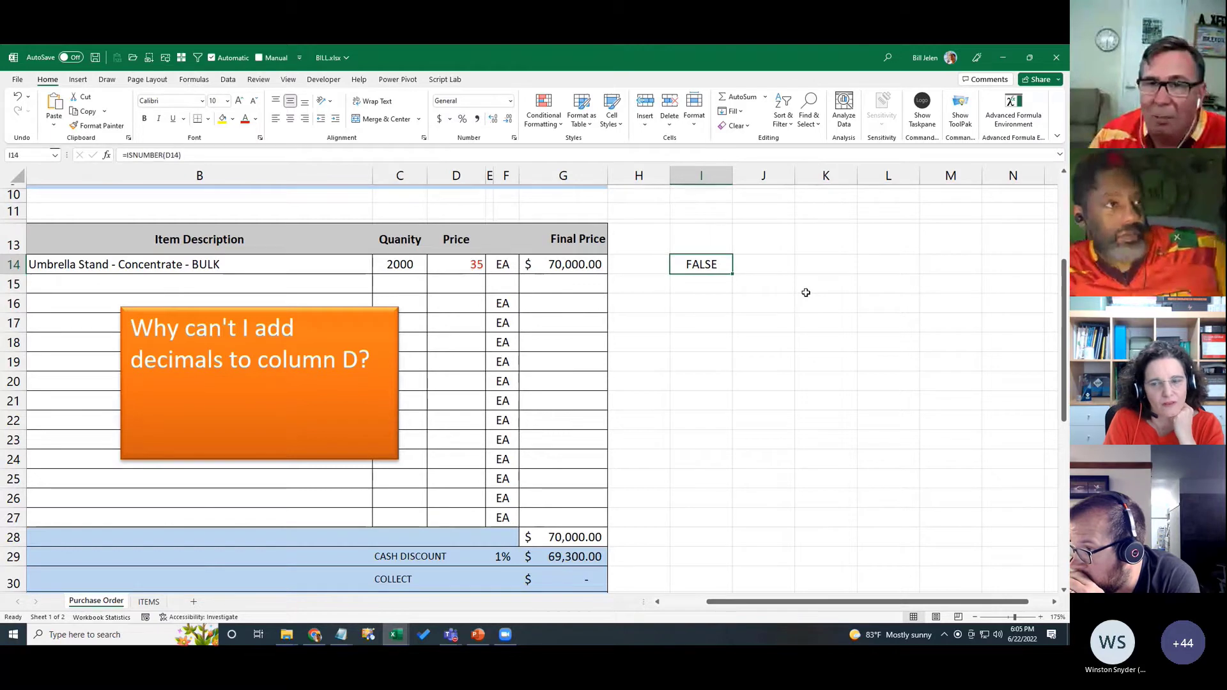
pyautogui.press('Delete')
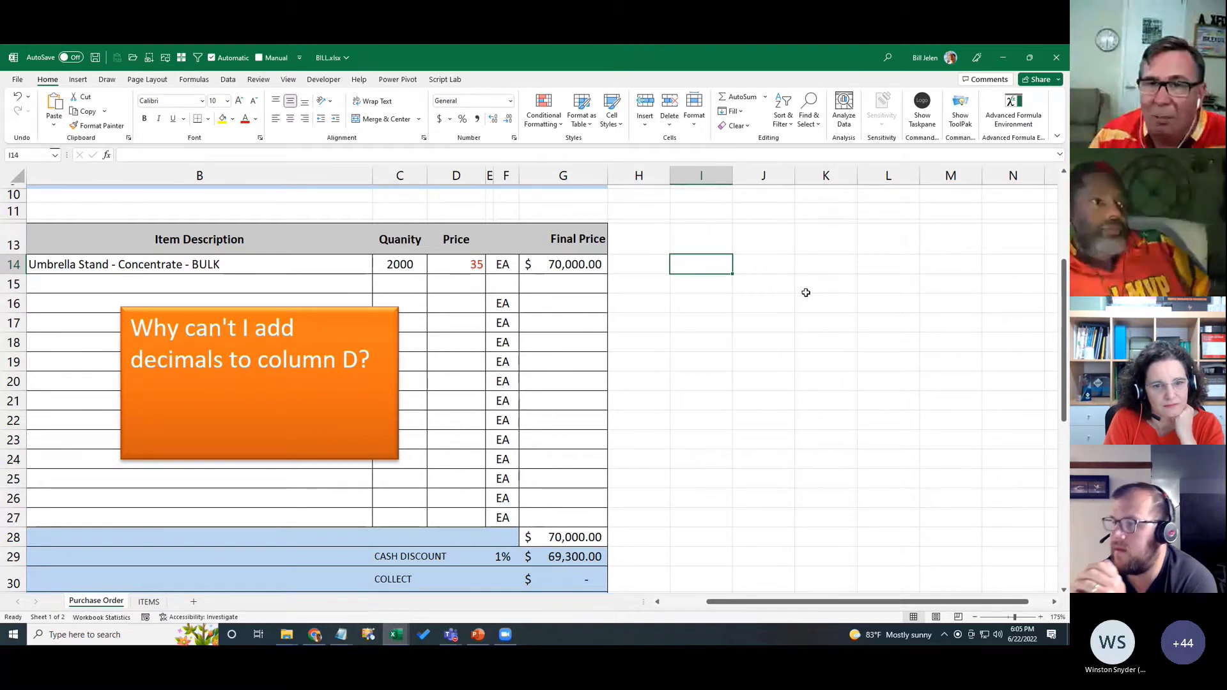
pyautogui.press('Left')
pyautogui.press('Left')
pyautogui.press('Left')
pyautogui.press('Left')
pyautogui.press('Left')
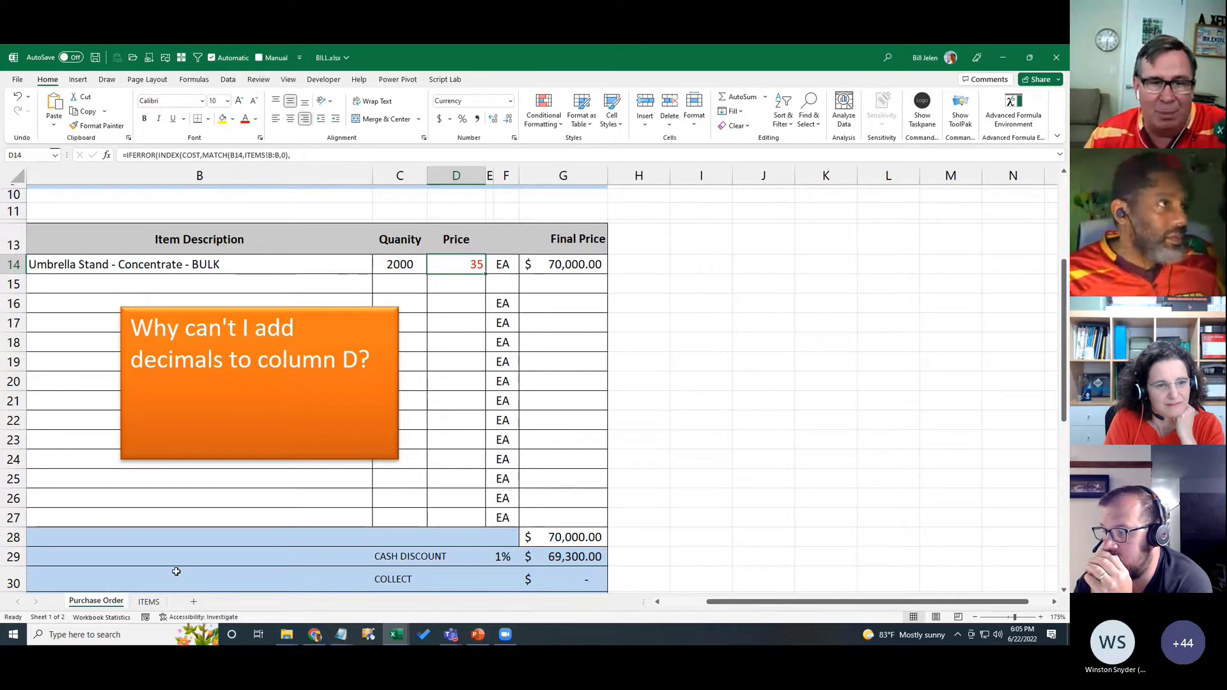
# Inspect the price formula in C3 on the ITEMS sheet and select the empty cell G4
pyautogui.click(149, 602)
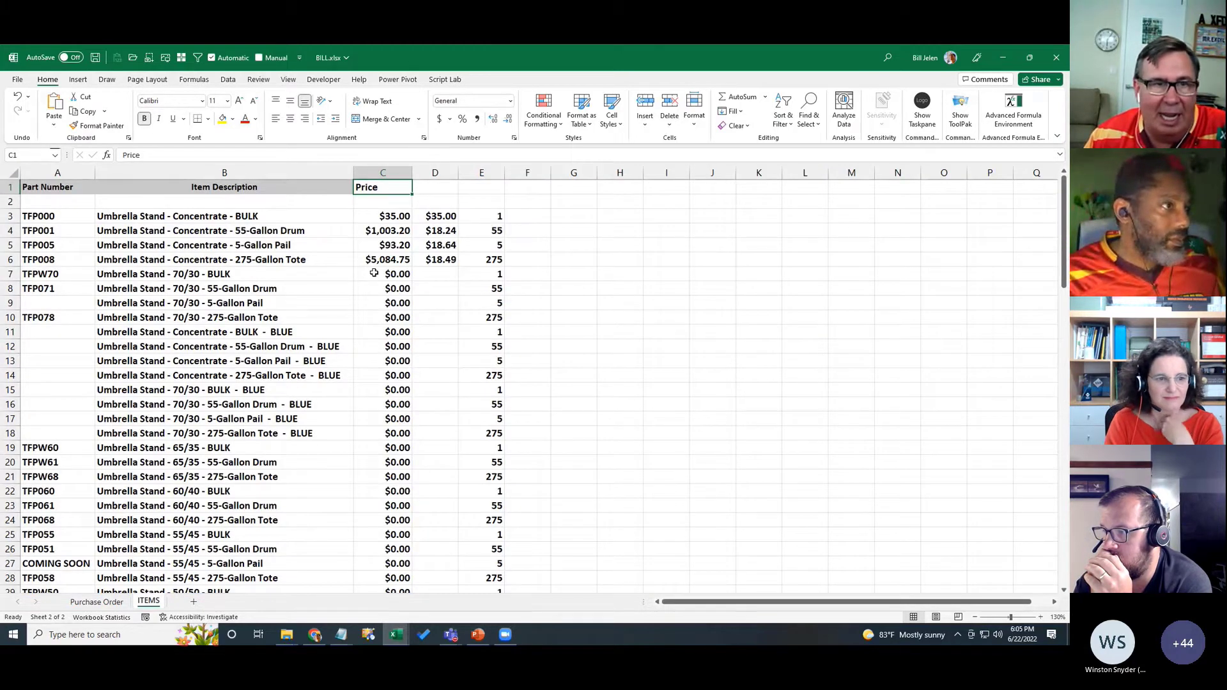
pyautogui.click(393, 213)
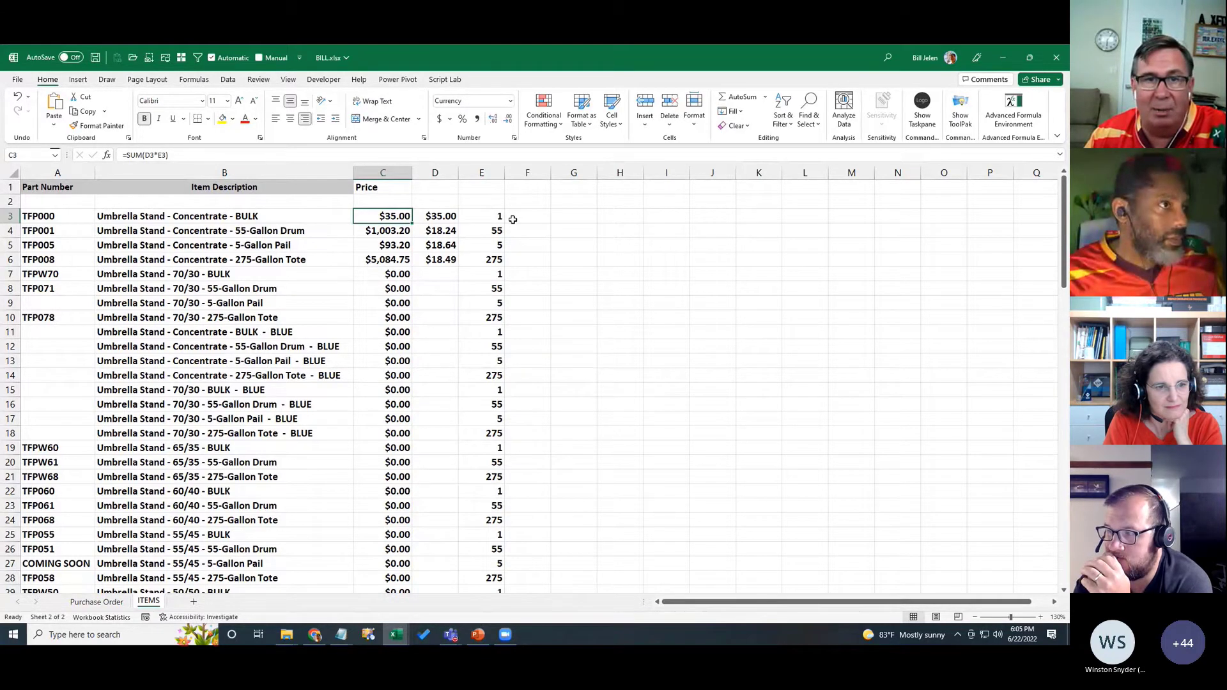
pyautogui.click(575, 225)
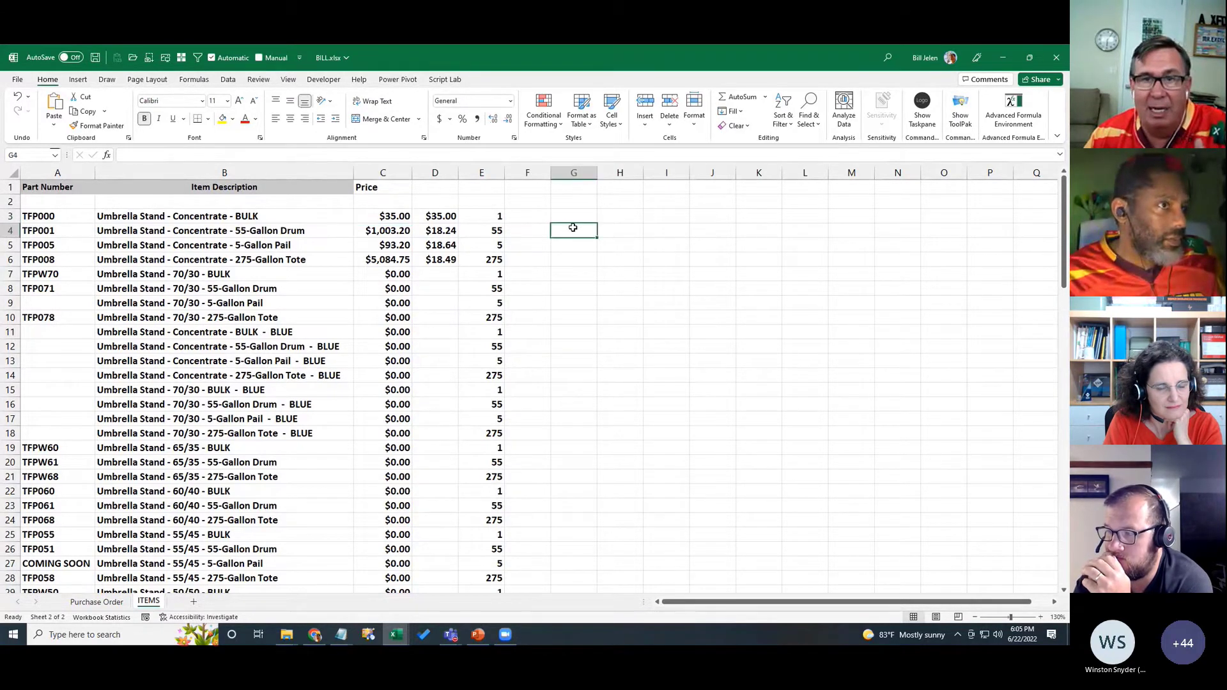
pyautogui.write('=ISNA(')
pyautogui.press('Left')
pyautogui.press('Left')
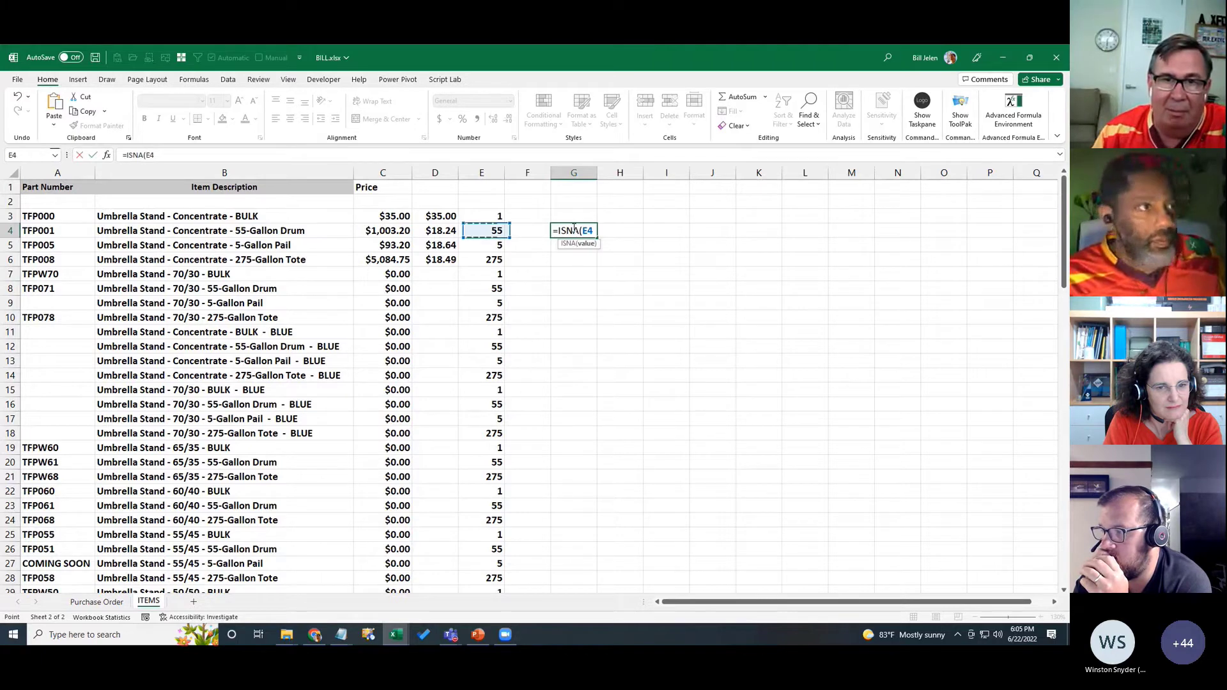
pyautogui.press('Up')
pyautogui.press('Left')
pyautogui.press('Left')
pyautogui.press('BackSpace')
pyautogui.press('BackSpace')
pyautogui.press('BackSpace')
pyautogui.press('BackSpace')
pyautogui.press('BackSpace')
# Complete the test formula in G4 as ISNUMBER of C3 to check whether the first item's source price is numeric
pyautogui.write('Num')
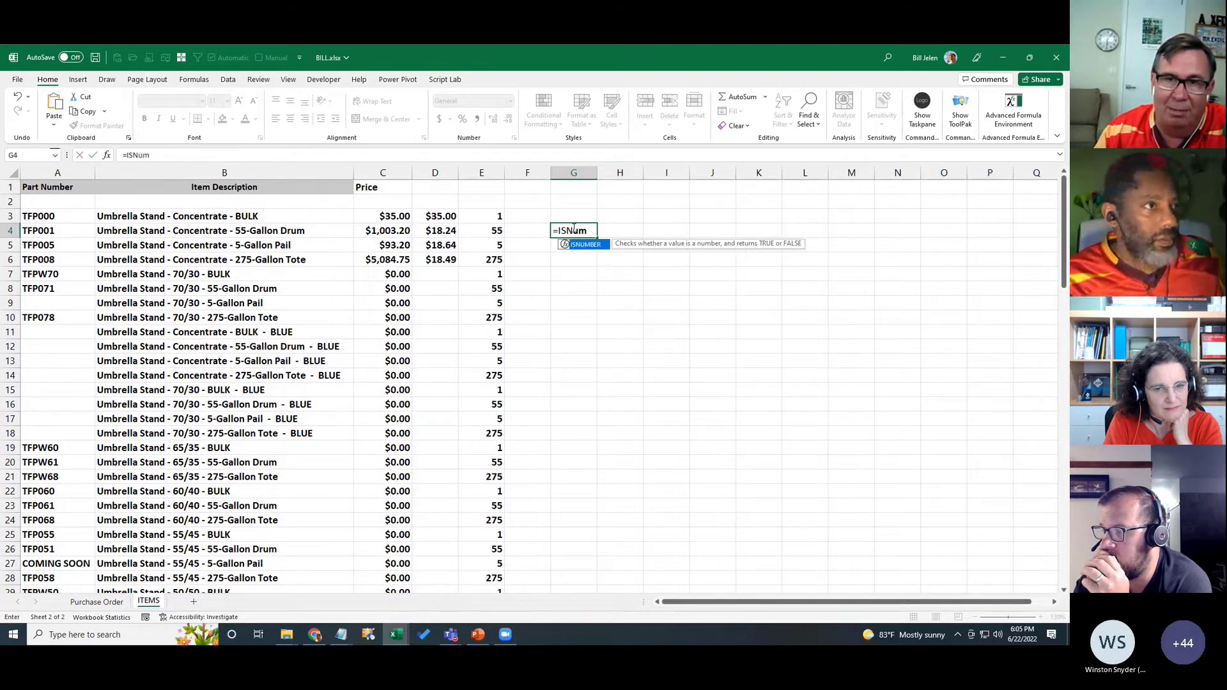
pyautogui.press('Tab')
pyautogui.press('Left')
pyautogui.press('Up')
pyautogui.press('Left')
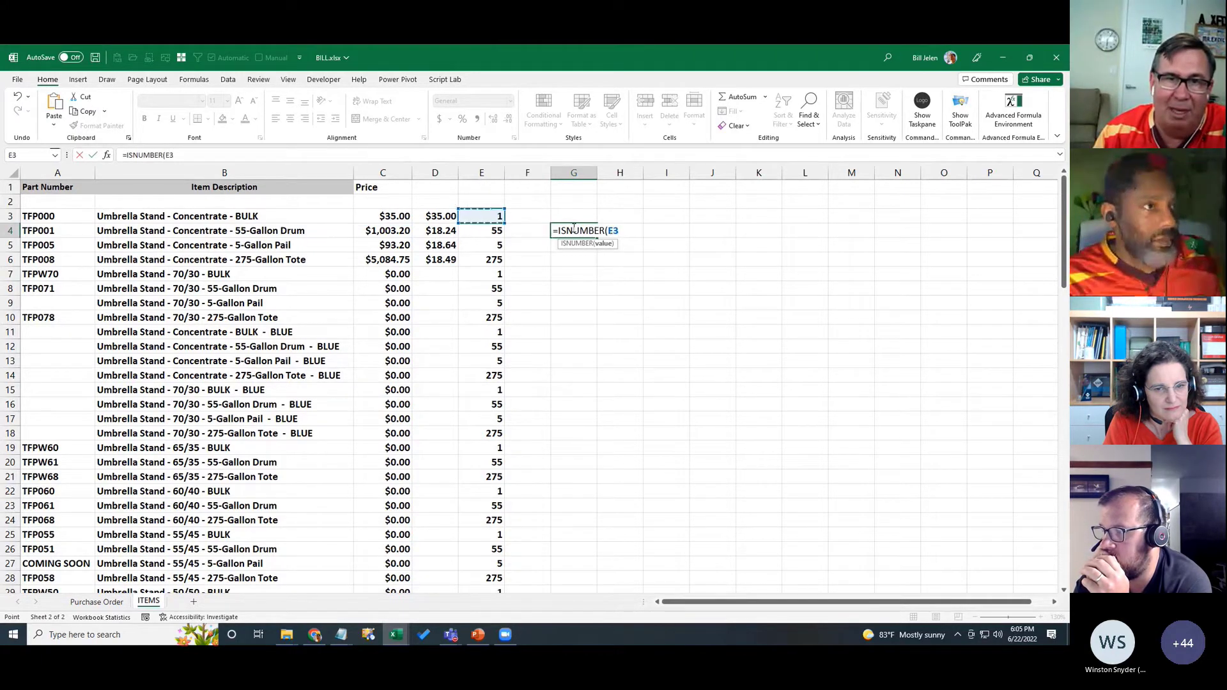
pyautogui.press('Left')
pyautogui.press('Left')
pyautogui.press('Return')
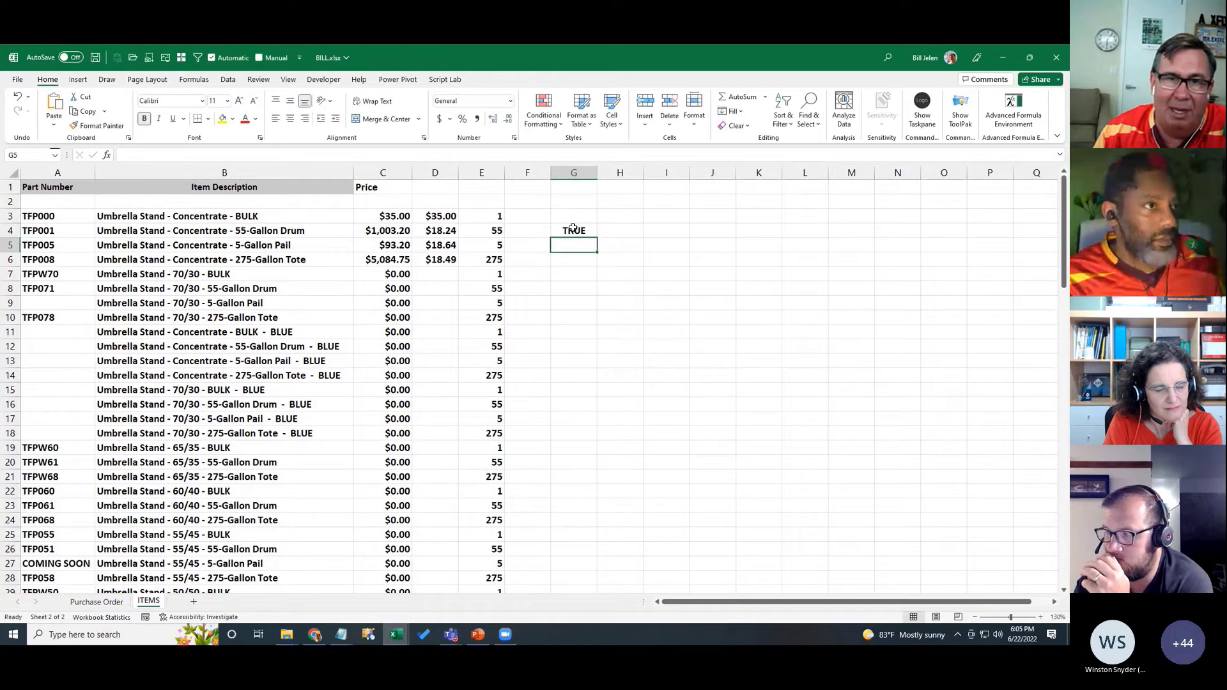
# Remove the &"" concatenation from the IFERROR price formula in D14 on the Purchase Order sheet
pyautogui.click(403, 216)
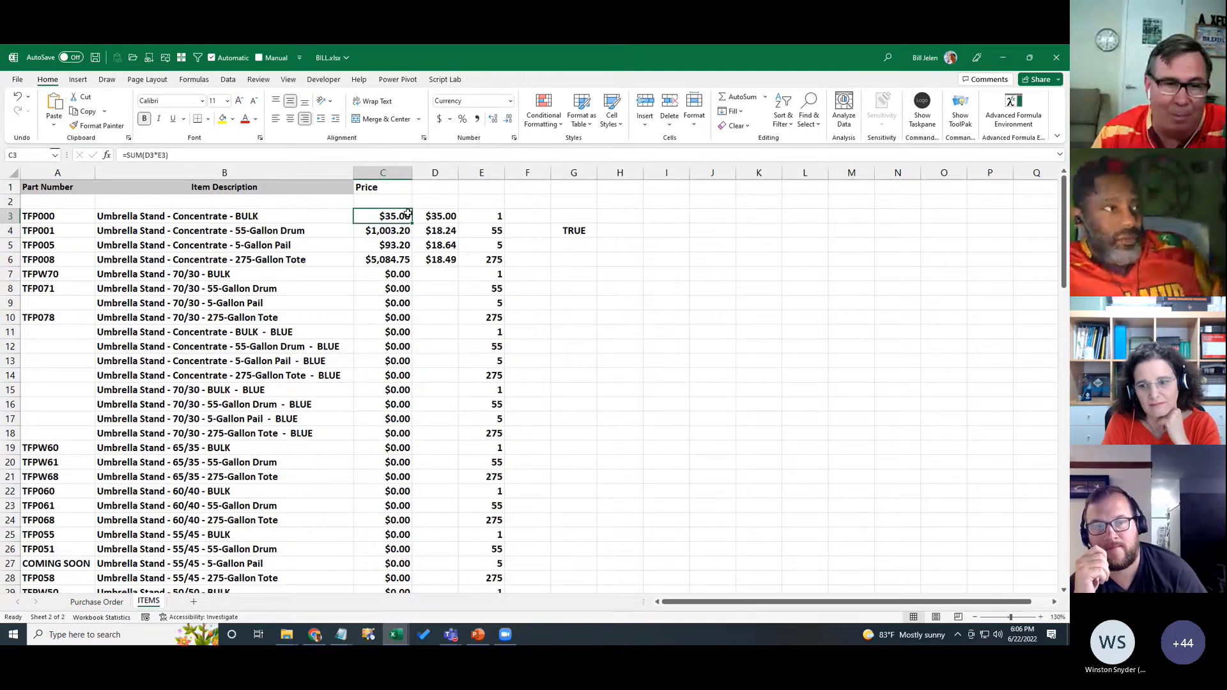
pyautogui.hotkey('ctrl', 'pageup')
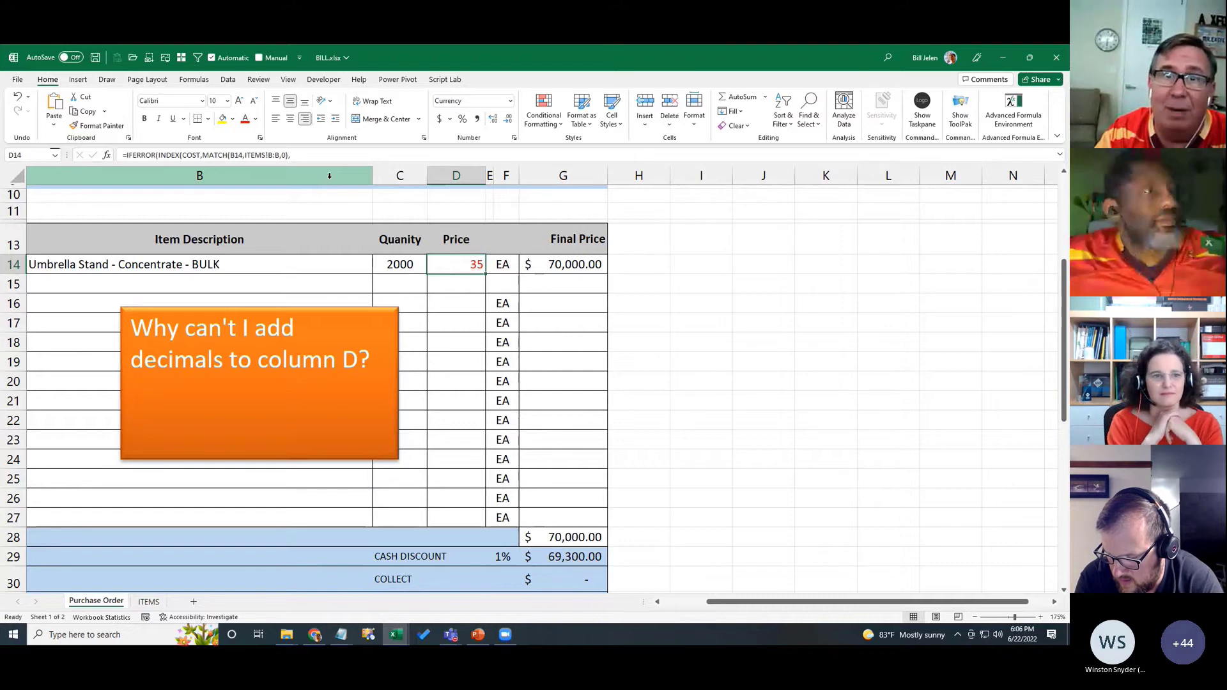
pyautogui.click(1061, 157)
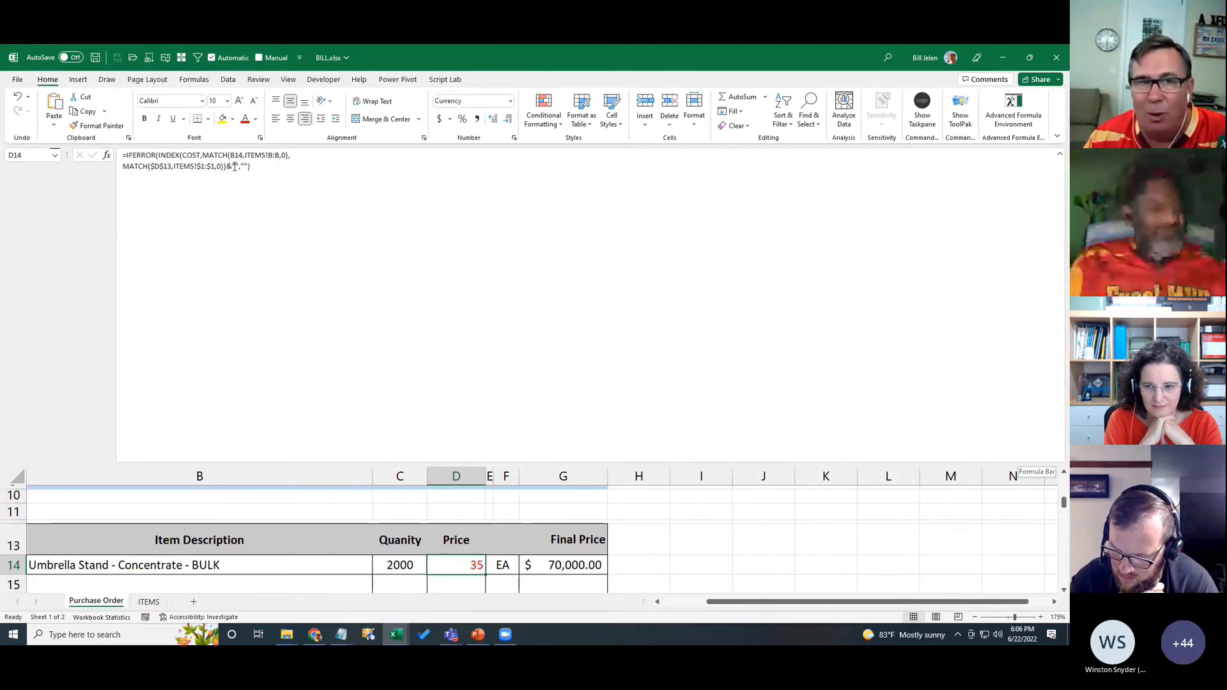
pyautogui.click(229, 166)
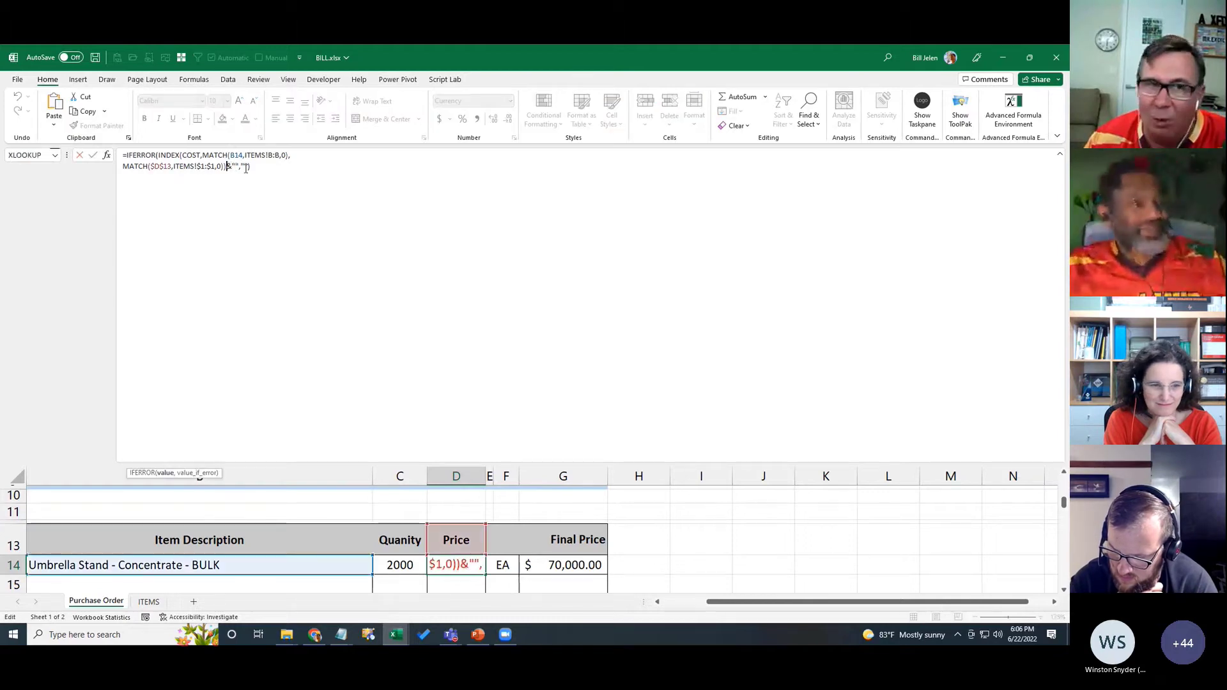
pyautogui.press('Delete')
pyautogui.press('Delete')
pyautogui.press('Delete')
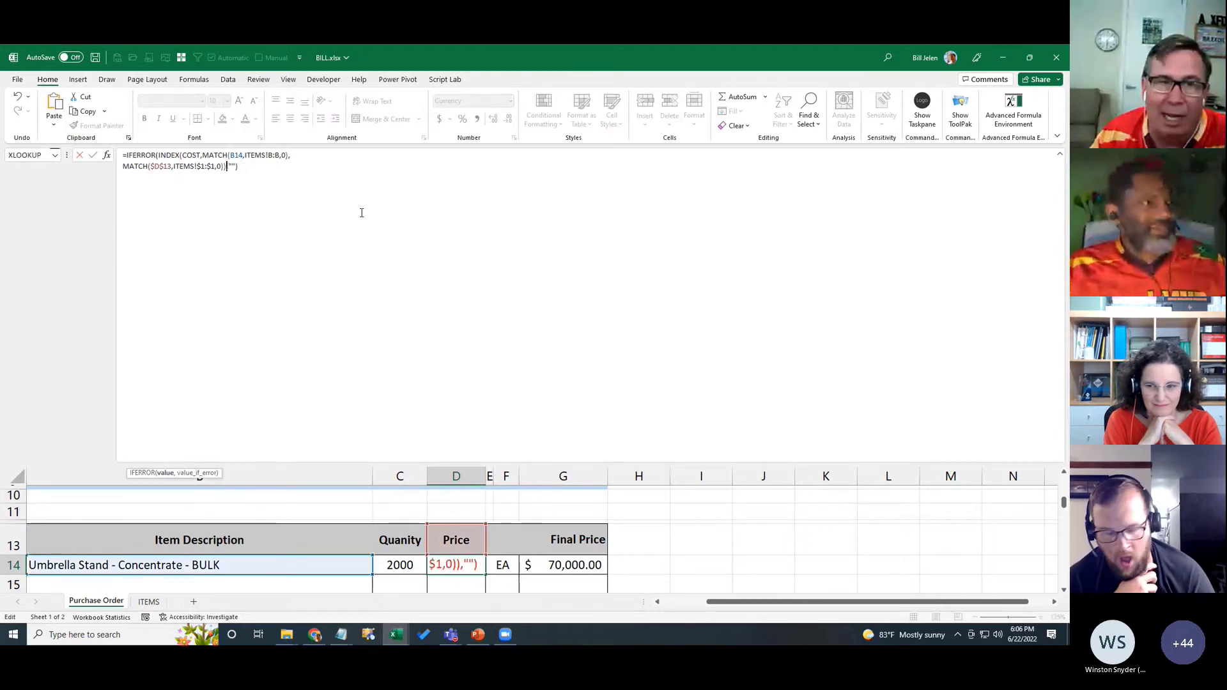
pyautogui.press('Return')
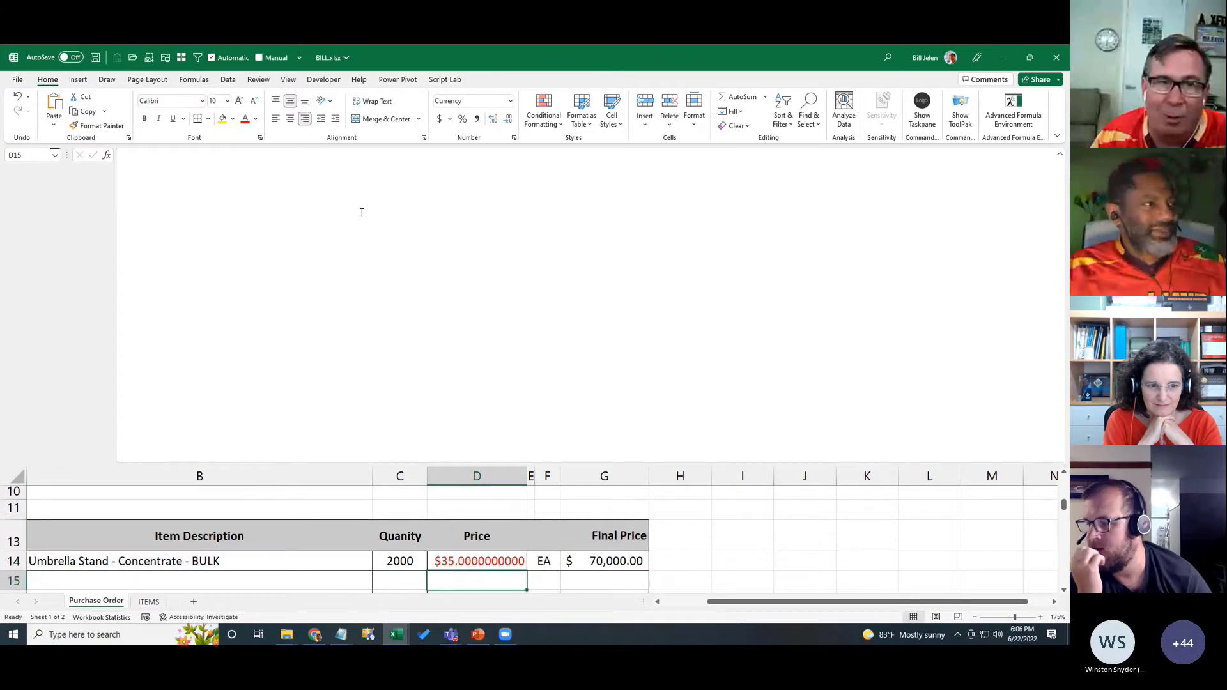
pyautogui.click(1061, 157)
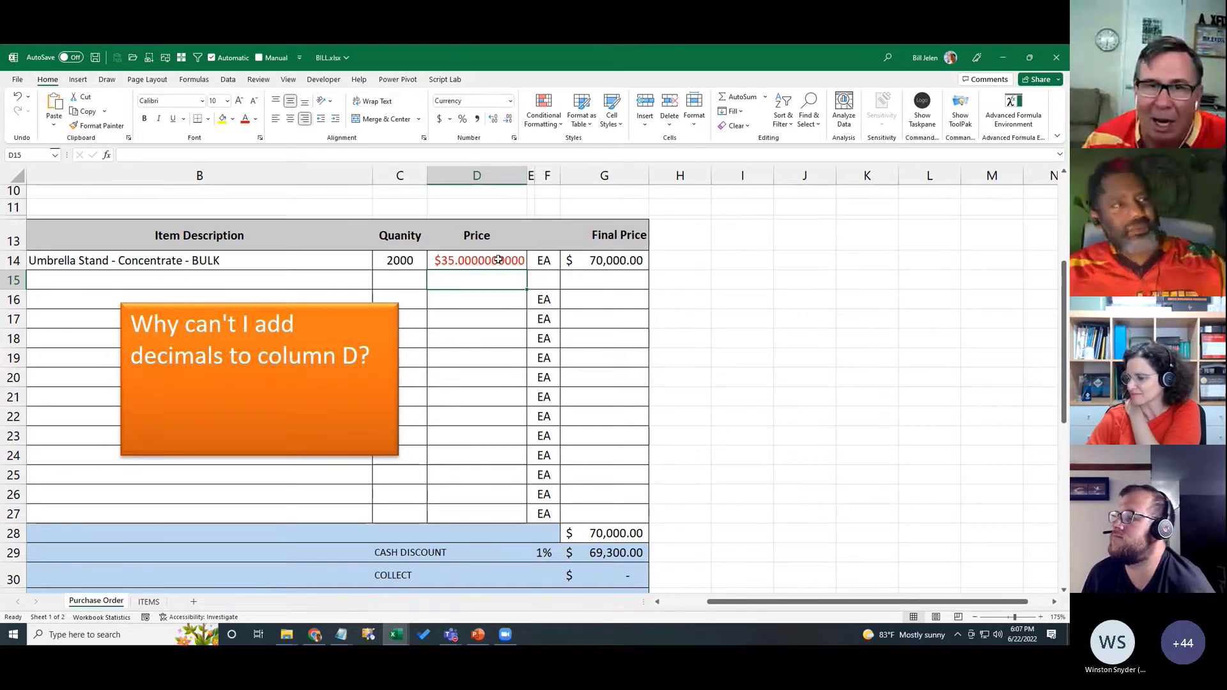
# Decrease the displayed decimal places of the price in D14 and switch to another open workbook
pyautogui.press('Up')
pyautogui.click(509, 120)
pyautogui.click(509, 119)
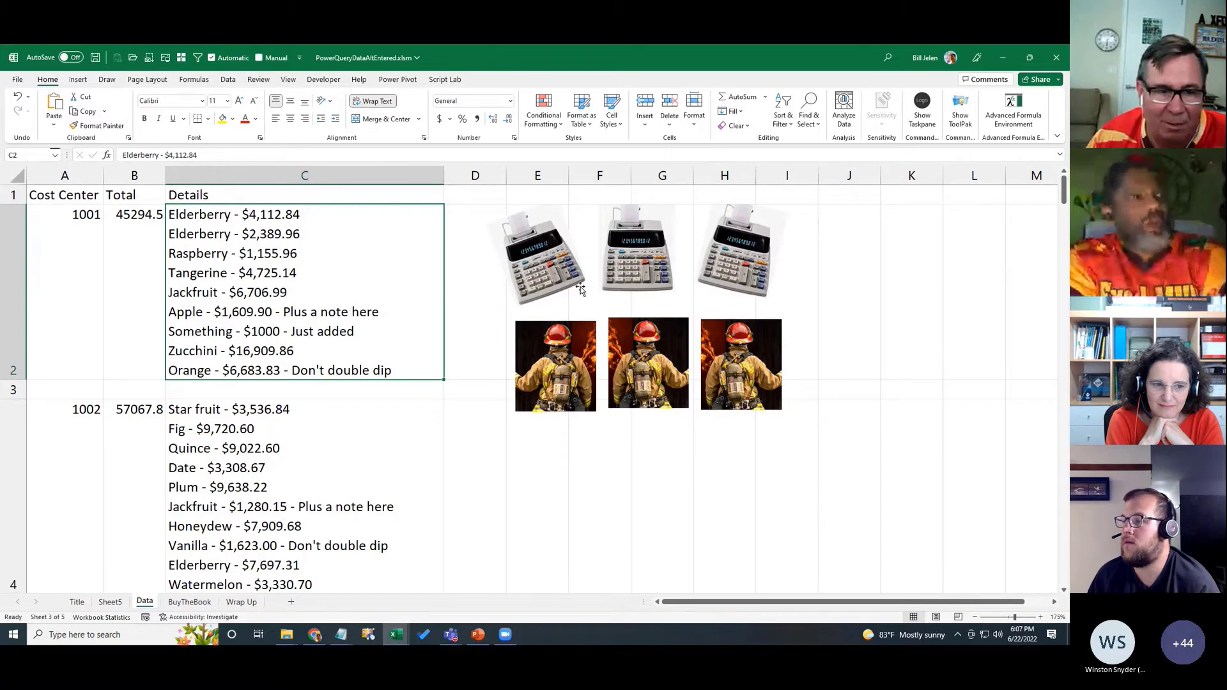
pyautogui.hotkey('ctrl', 'Tab')
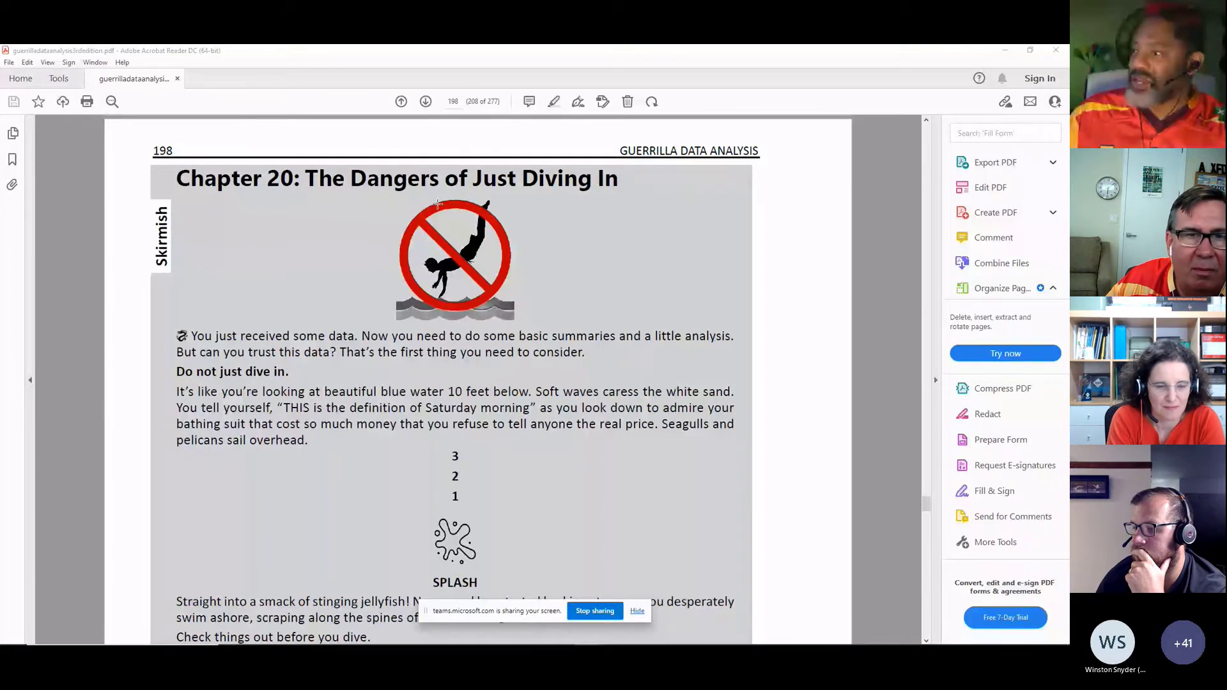
# Read the opening page of Chapter 20, The Dangers of Just Diving In, in the guerrilla data analysis PDF in Adobe Acrobat Reader
pyautogui.scroll(-3, 239, 361)
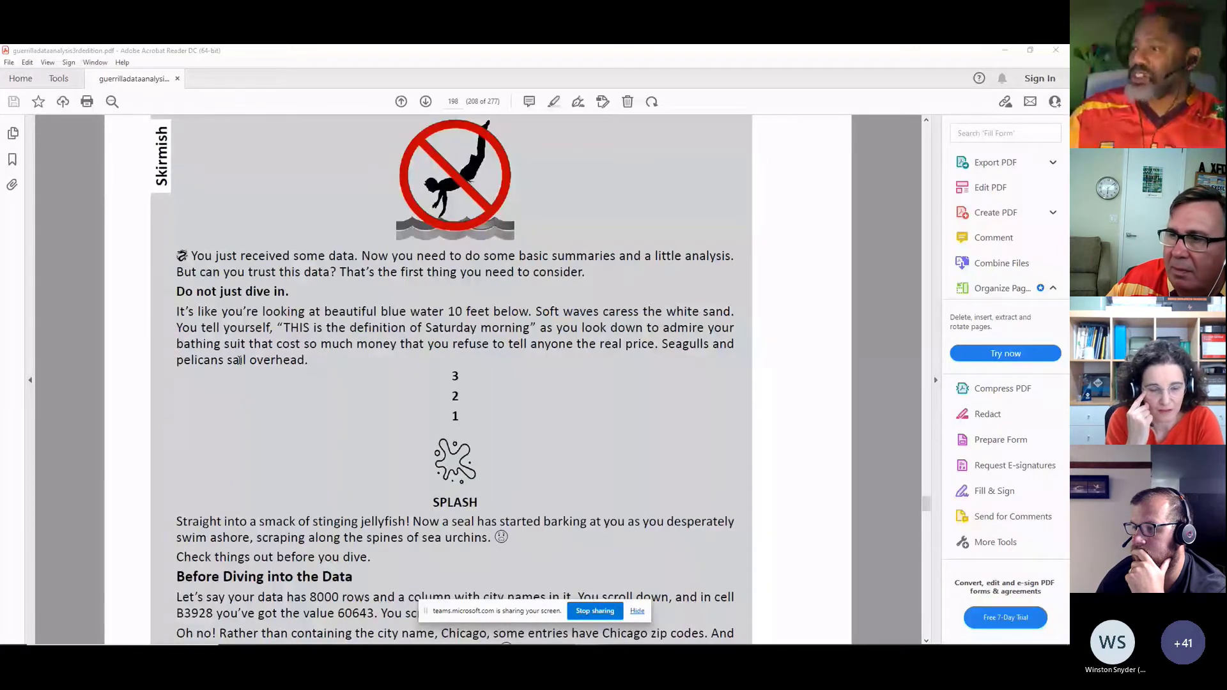
pyautogui.scroll(-2, 457, 490)
pyautogui.scroll(-2, 457, 490)
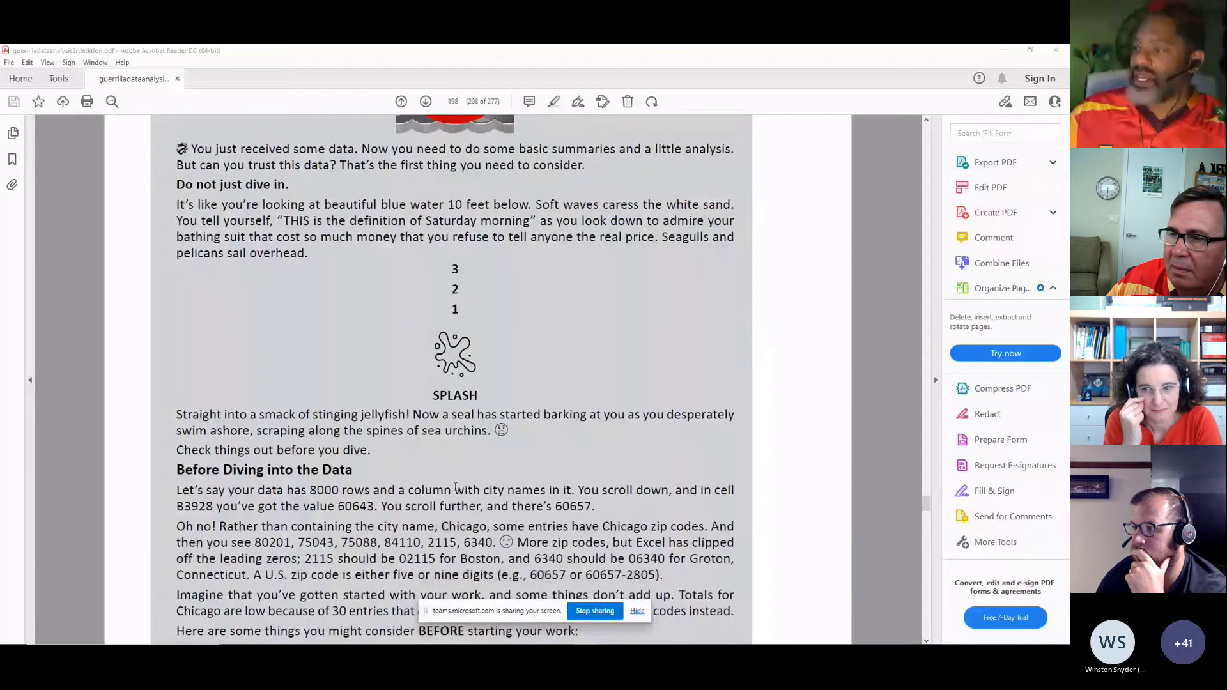
pyautogui.scroll(5, 456, 489)
pyautogui.scroll(3, 456, 487)
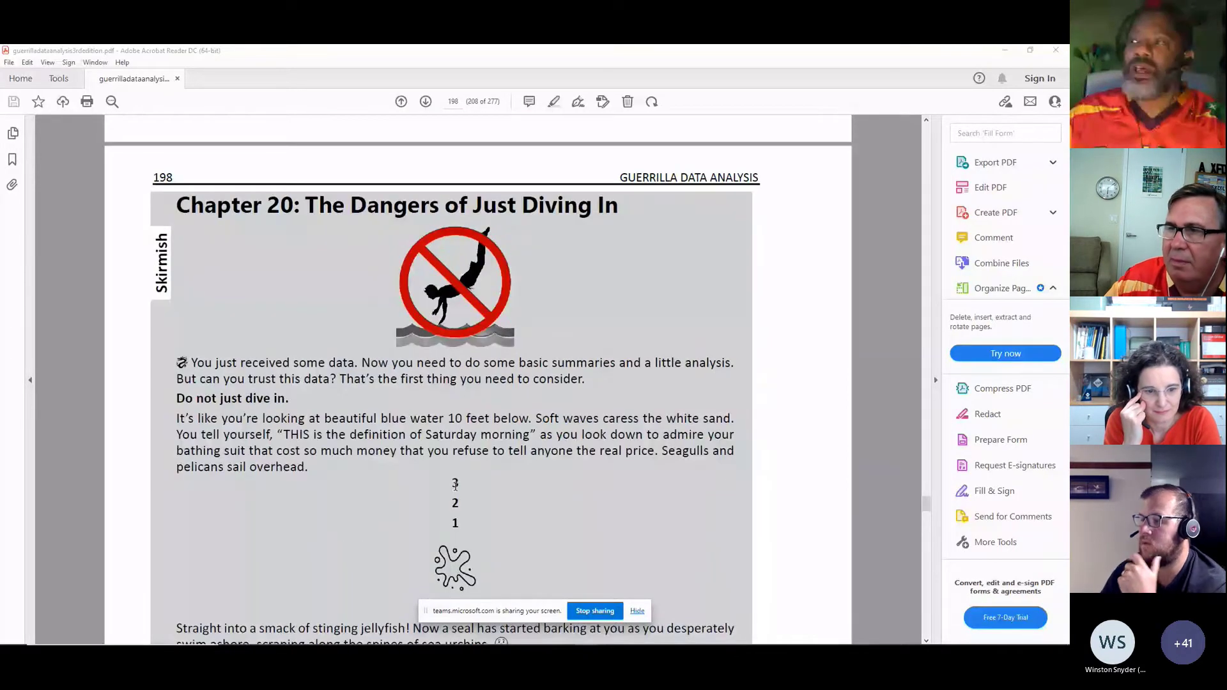
pyautogui.scroll(3, 455, 486)
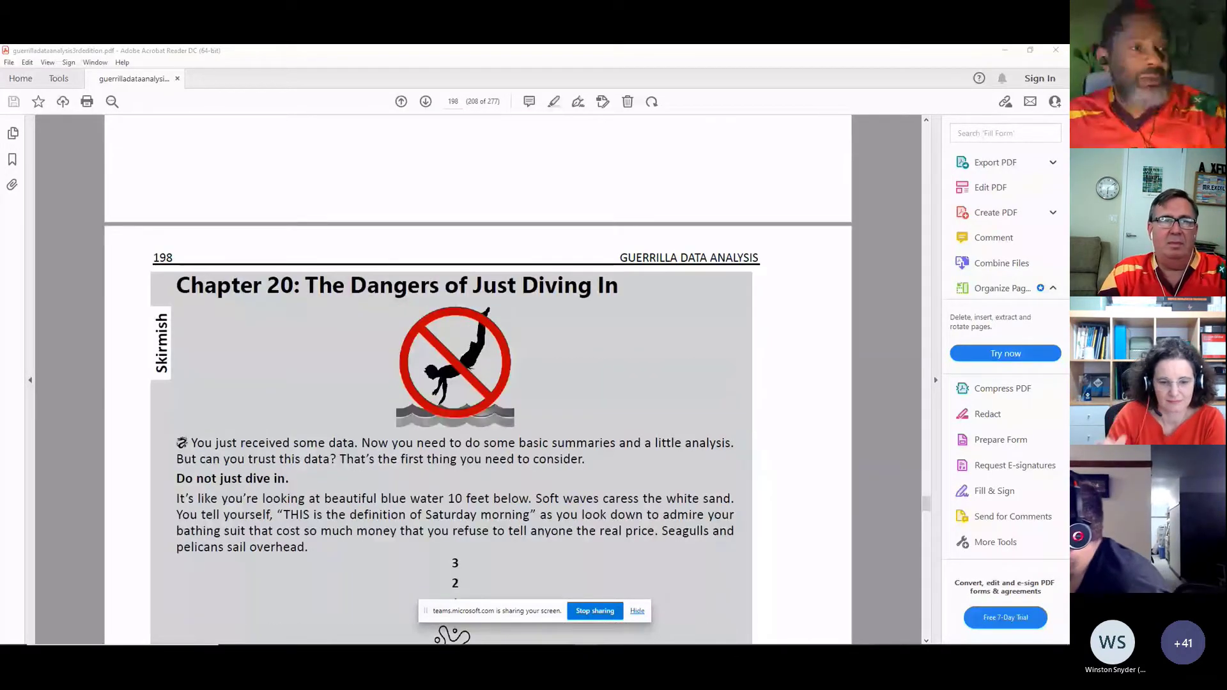
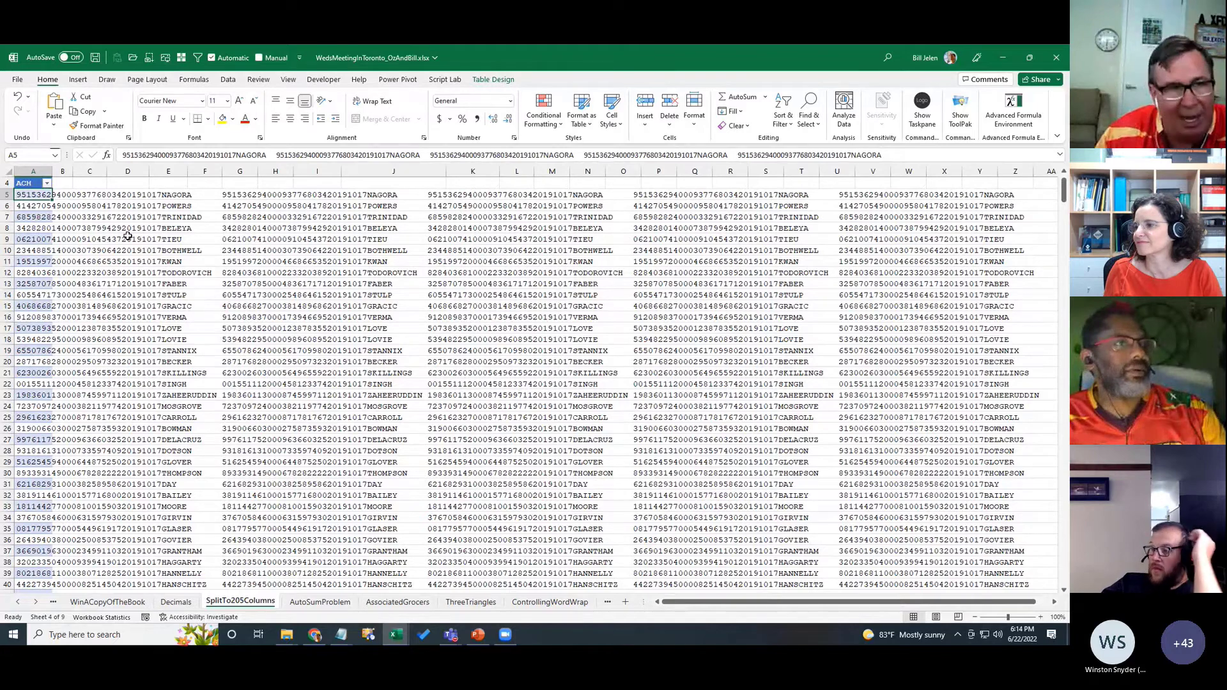
# Select all the ACH column data on the SplitTo205Columns sheet and start a fixed-width Text to Columns split
pyautogui.hotkey('ctrl', 'shift', 'Down')
pyautogui.scroll(3, 128, 237)
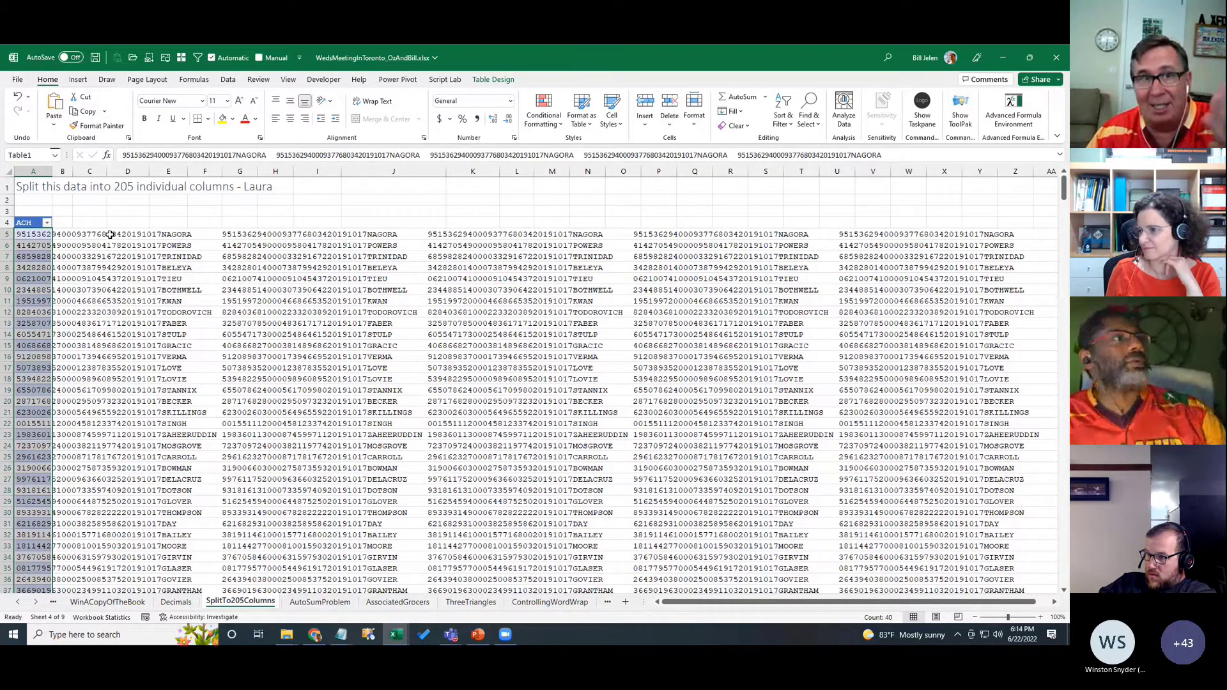
pyautogui.click(228, 80)
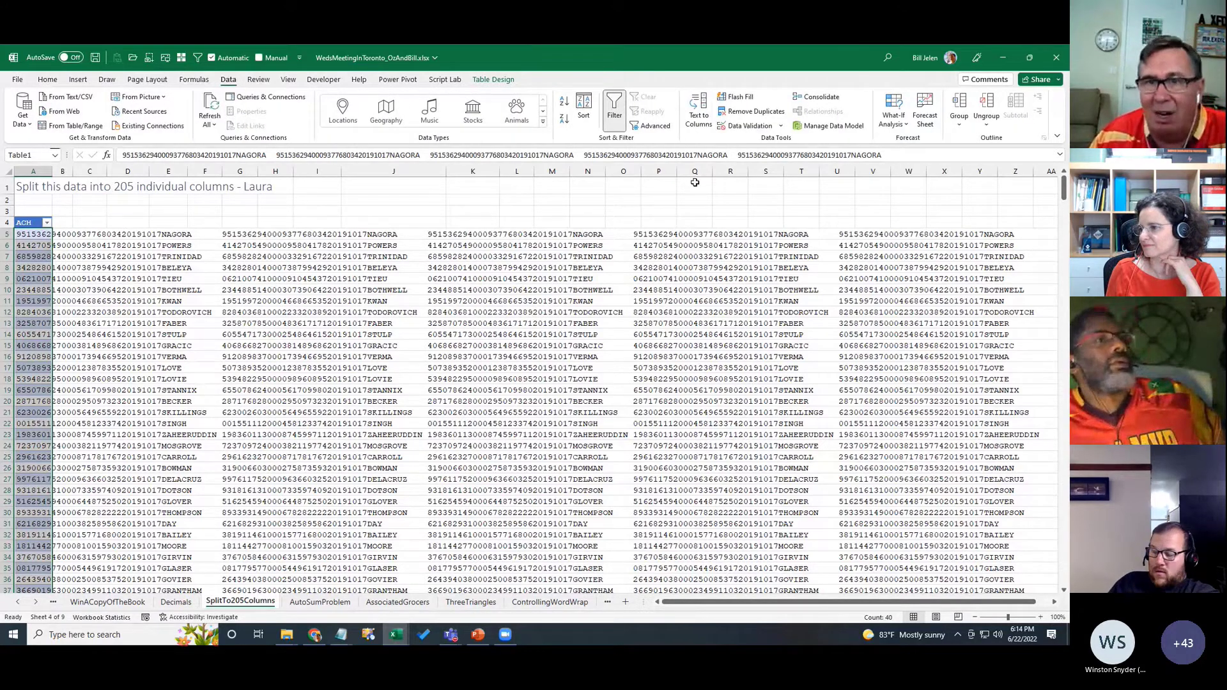
pyautogui.click(699, 115)
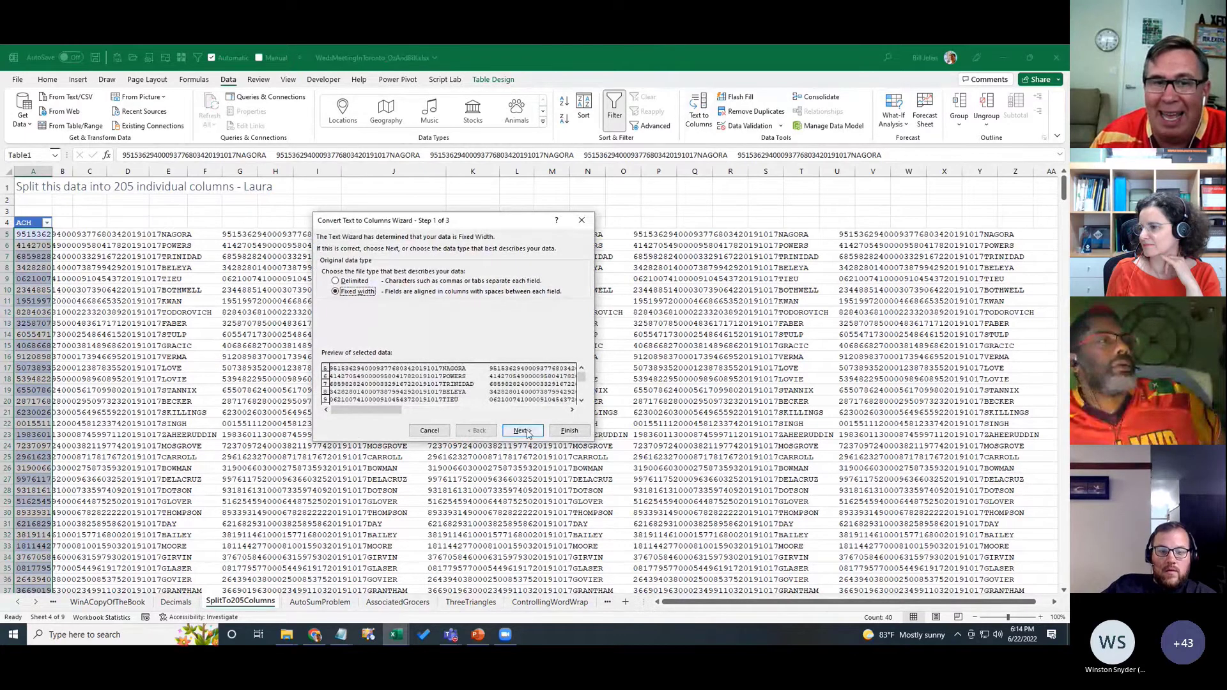
pyautogui.click(521, 431)
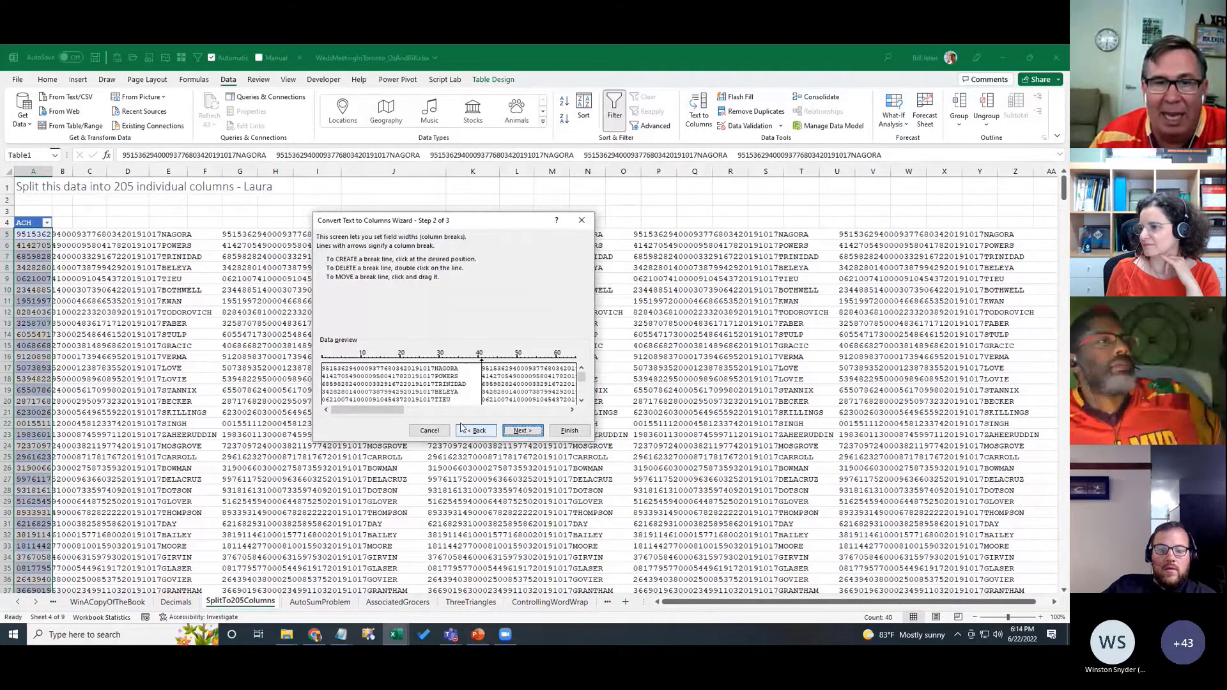
pyautogui.click(330, 391)
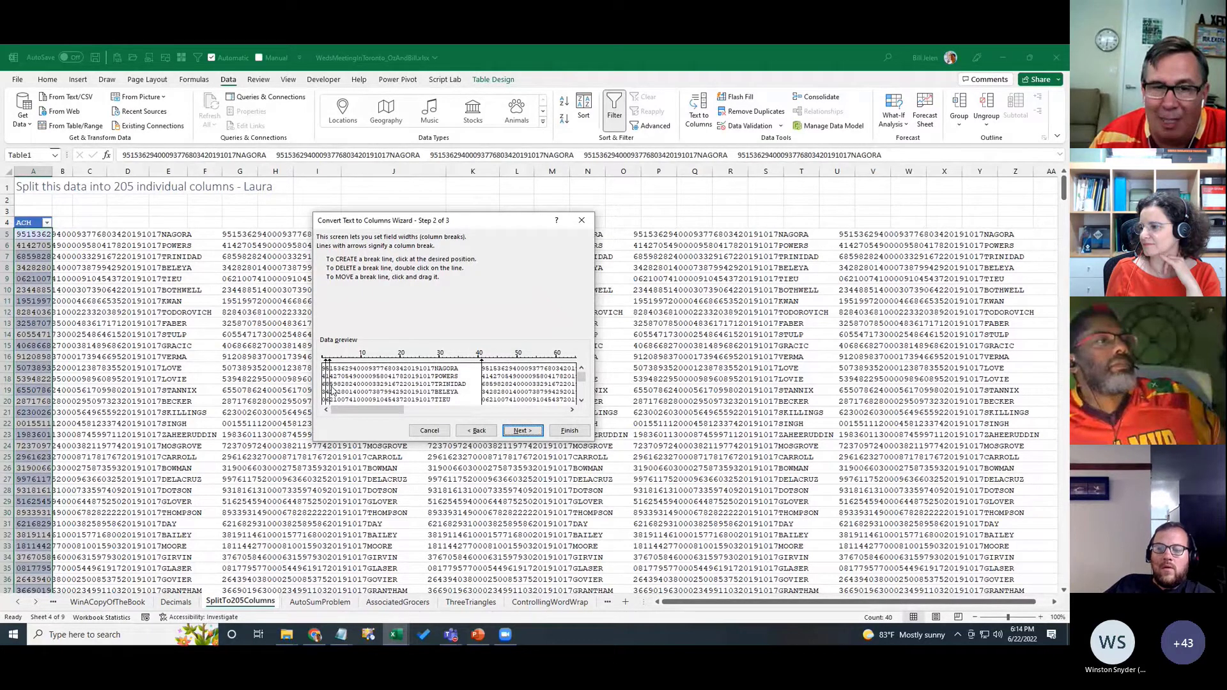
pyautogui.click(334, 389)
pyautogui.click(337, 389)
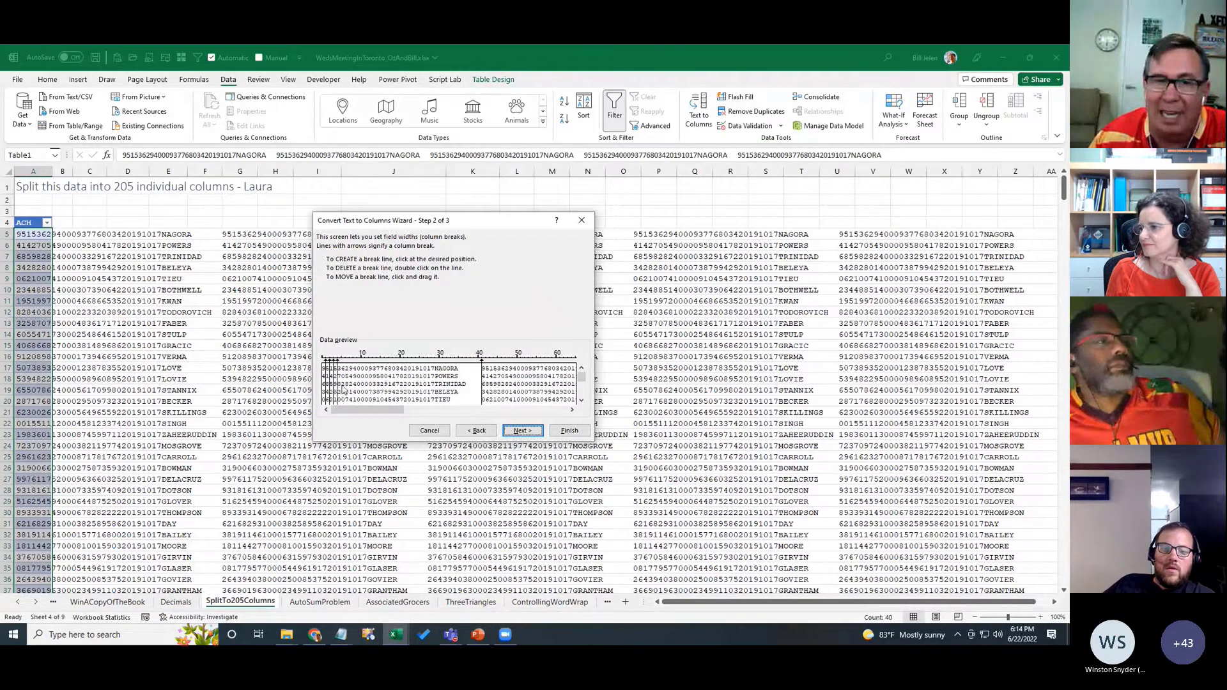
pyautogui.click(342, 388)
pyautogui.click(346, 390)
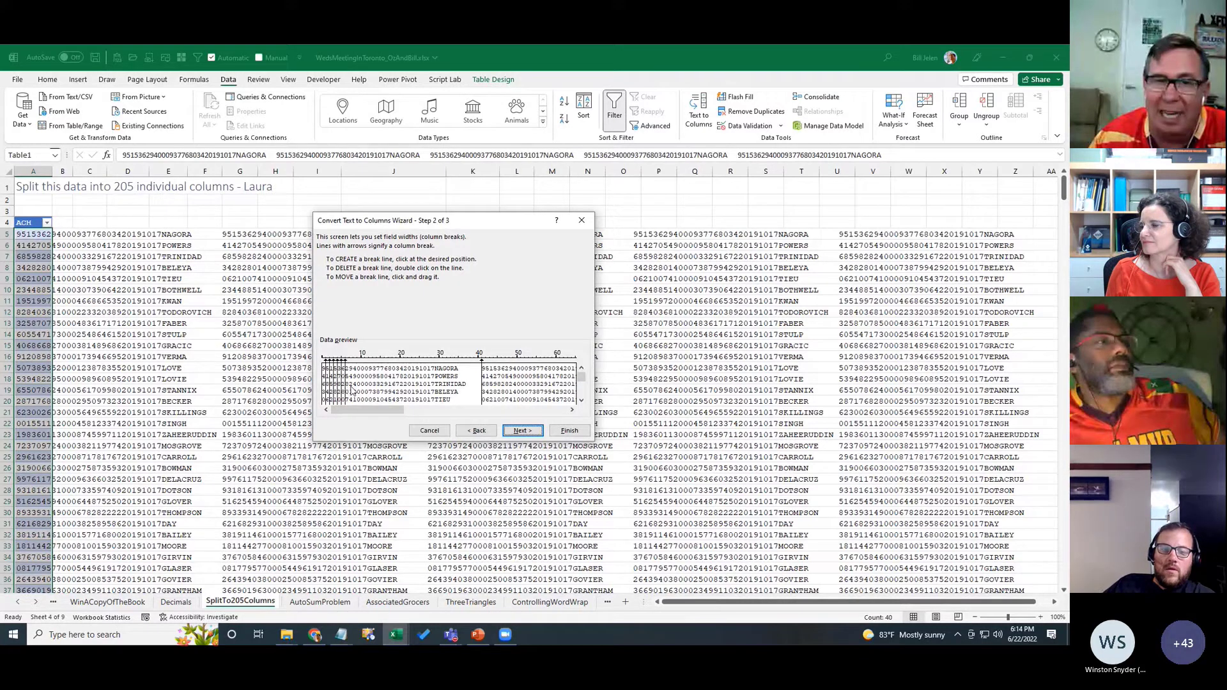
pyautogui.click(350, 390)
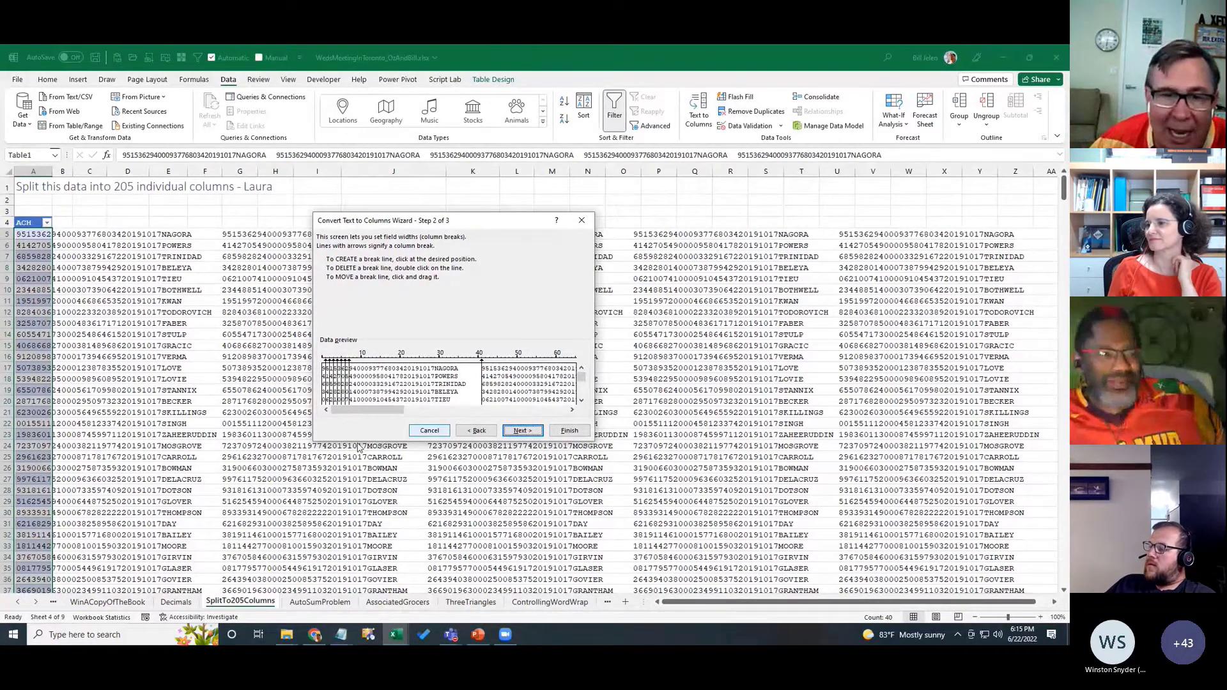
pyautogui.click(431, 432)
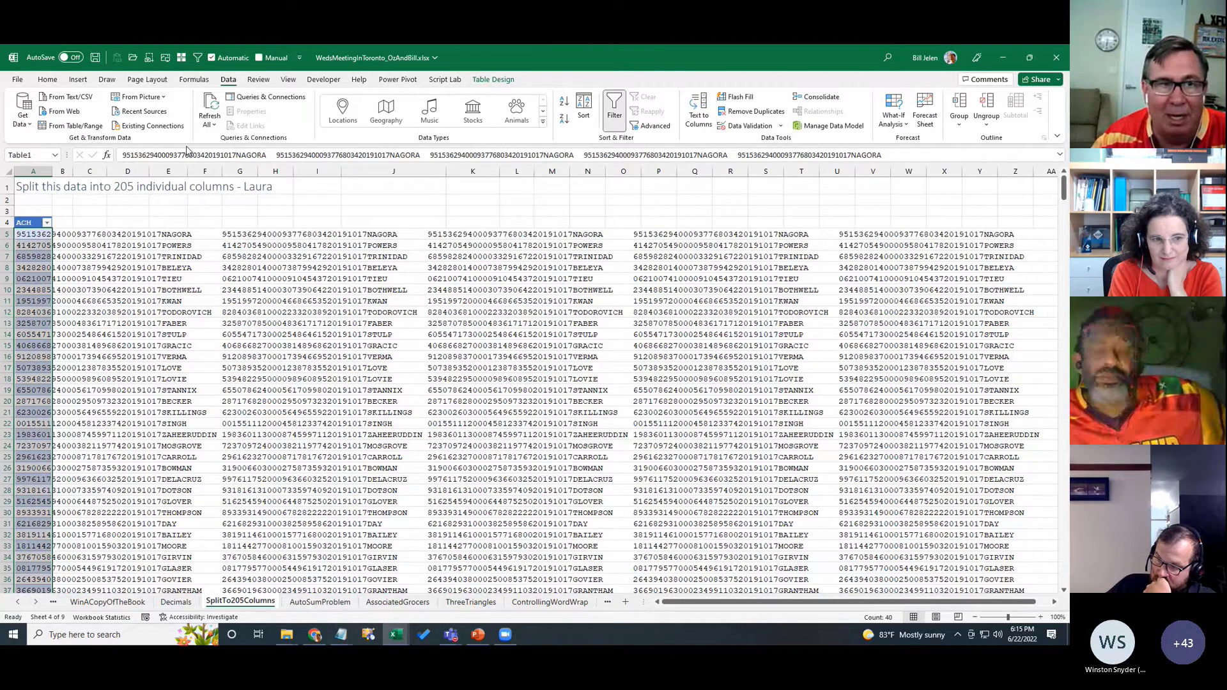
# Load the ACH table from the SplitTo205Columns sheet into the Power Query Editor
pyautogui.press('Up')
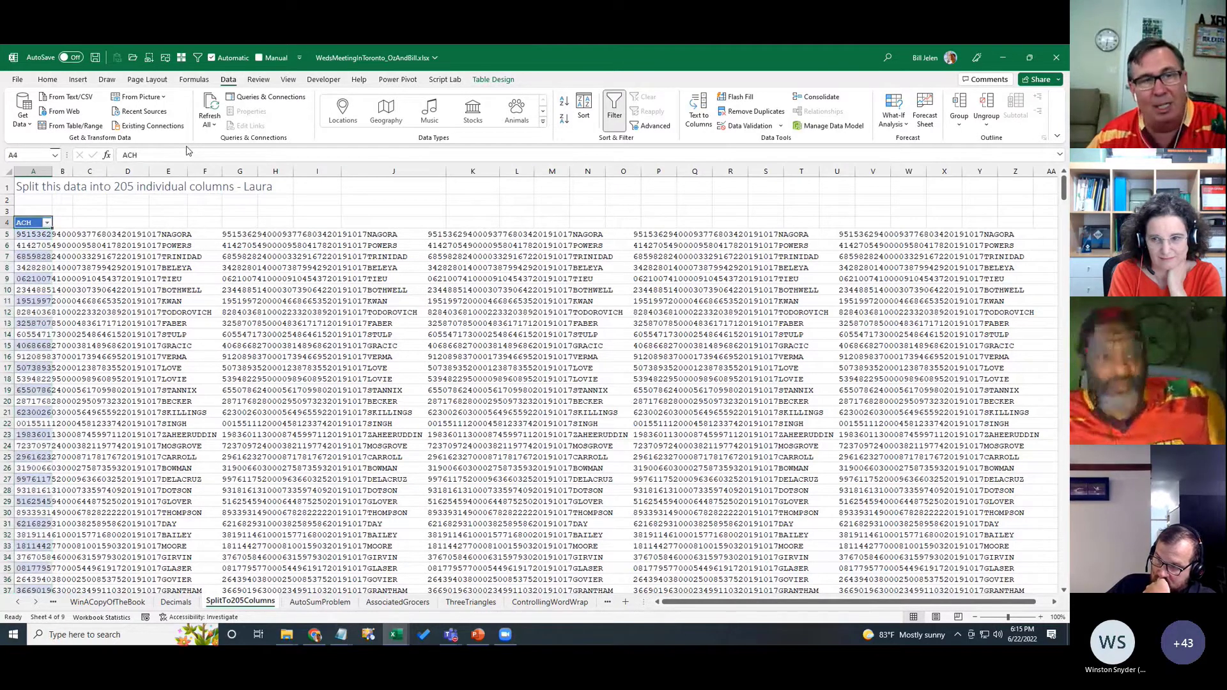
pyautogui.press('Down')
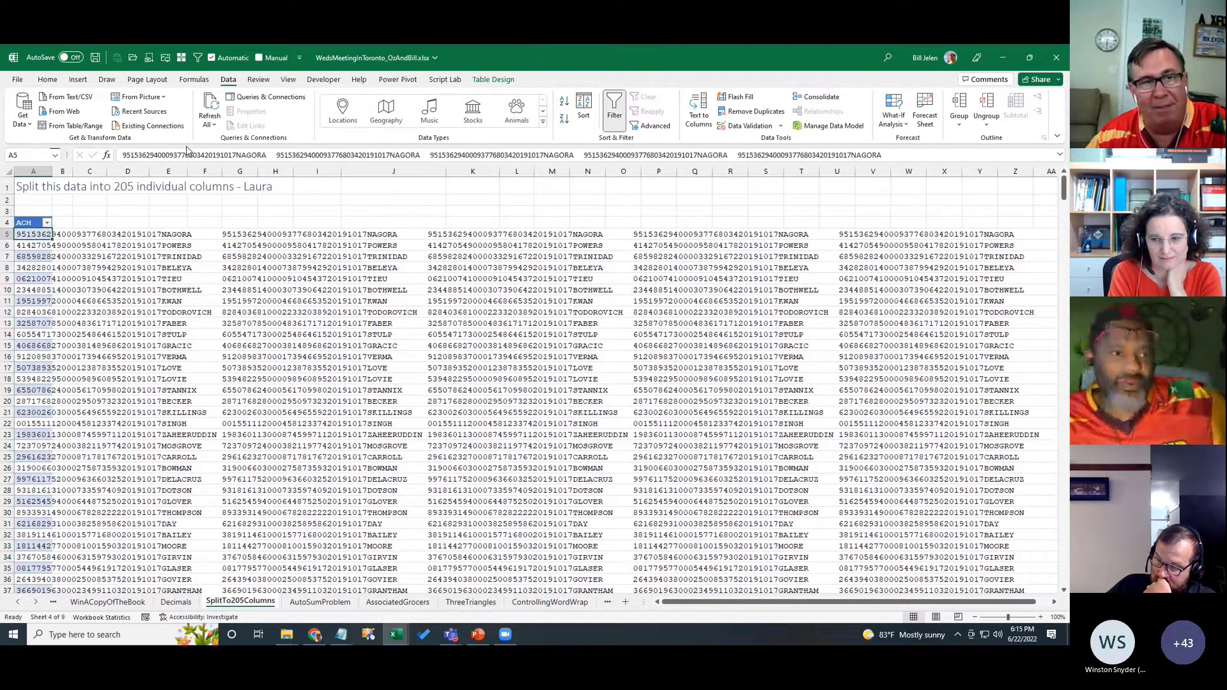
pyautogui.click(62, 127)
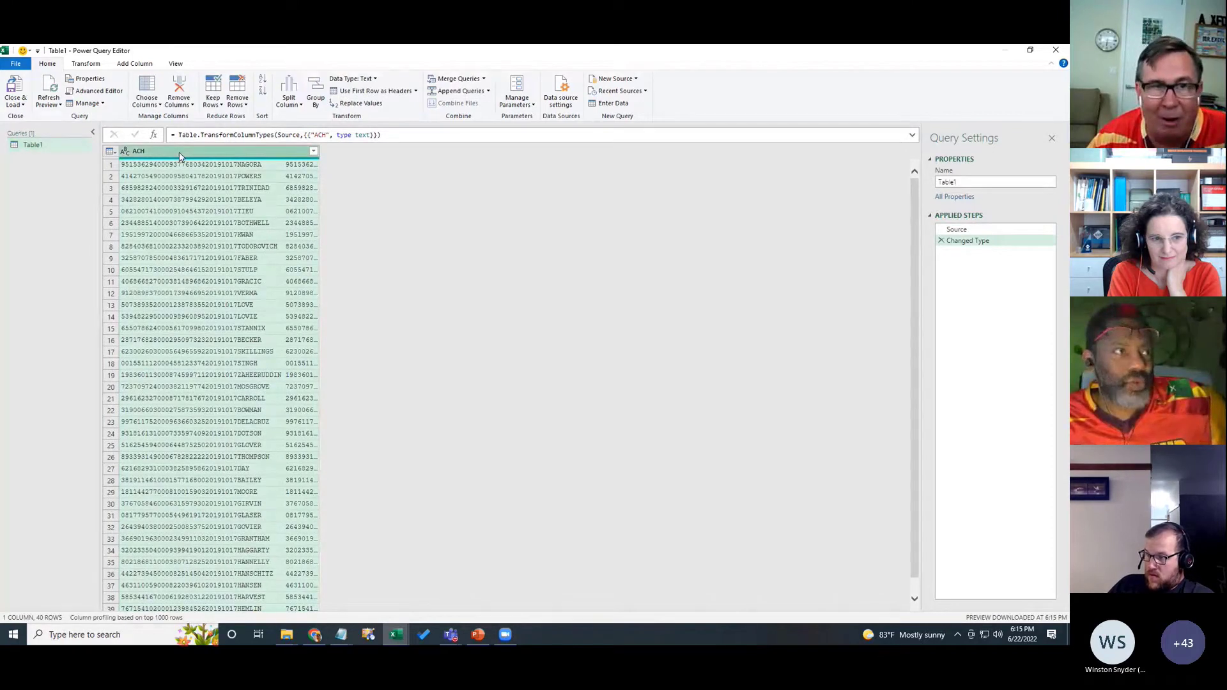
# Split the ACH column repeatedly by 1 character and load the result to a new worksheet
pyautogui.click(294, 104)
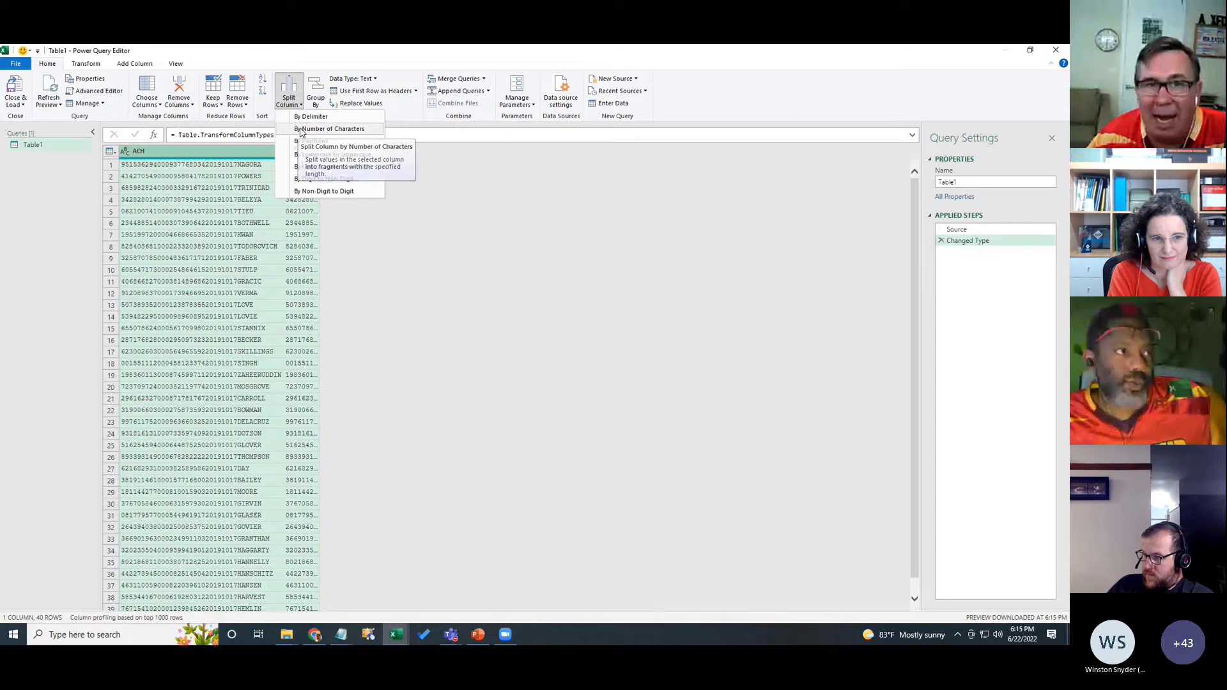
pyautogui.click(299, 129)
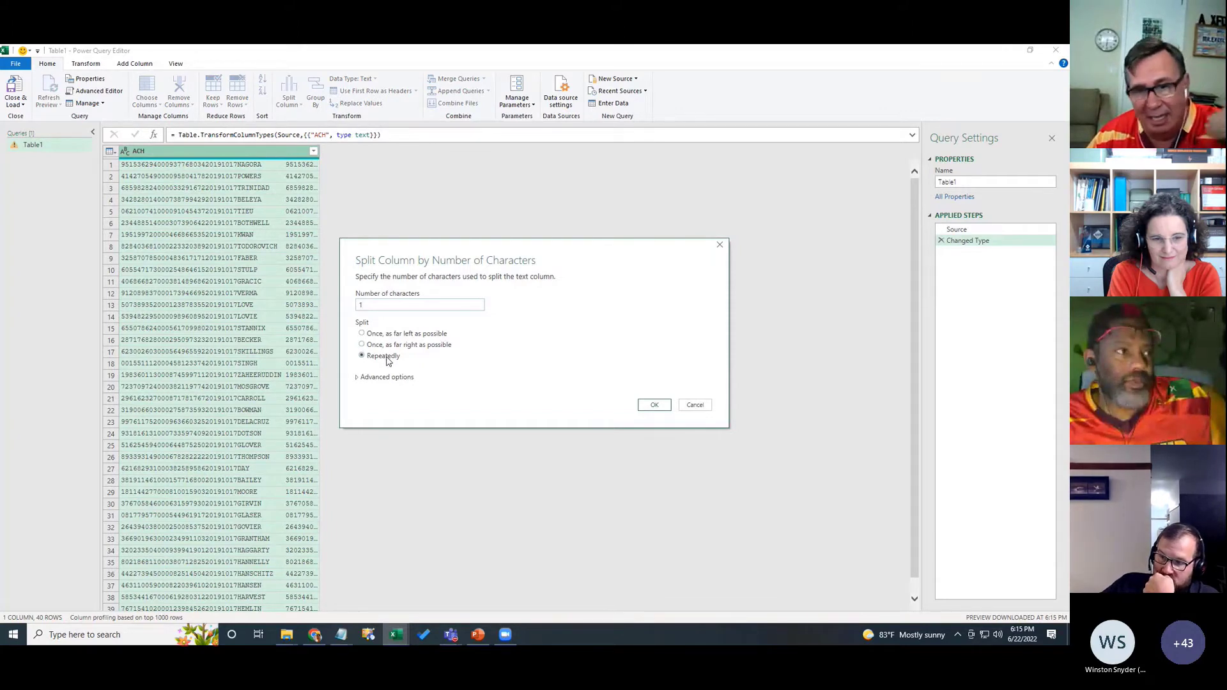
pyautogui.click(654, 406)
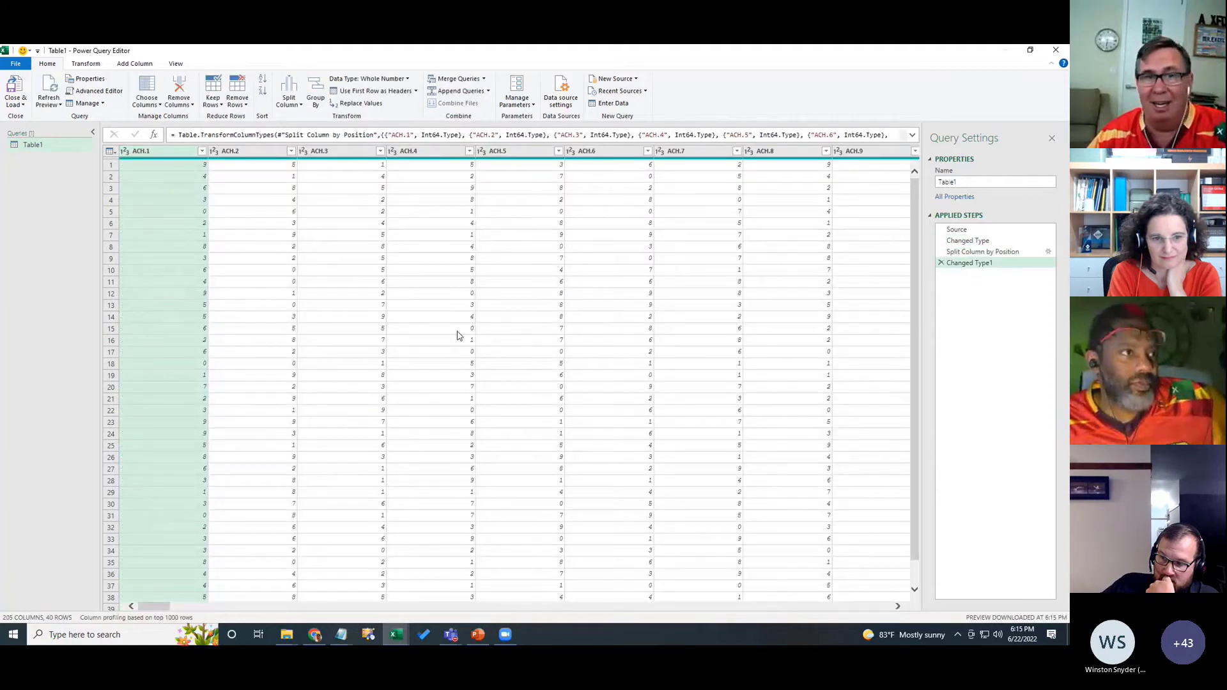
pyautogui.click(16, 89)
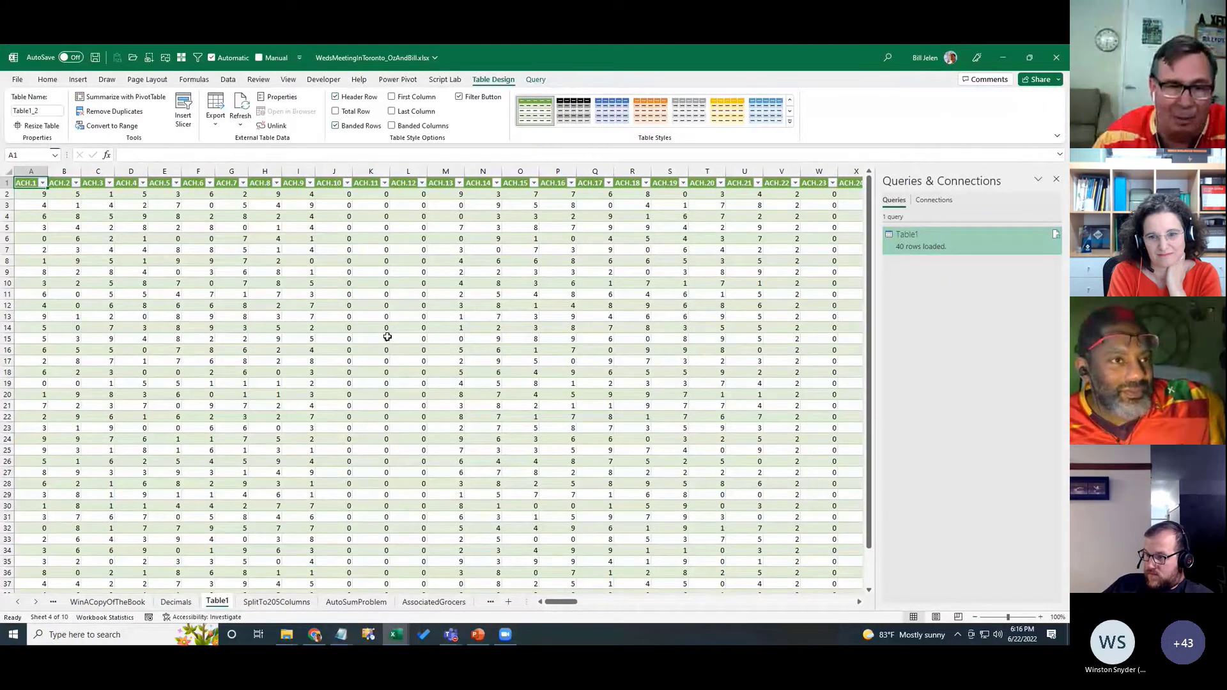
pyautogui.hotkey('ctrl', 'pageup')
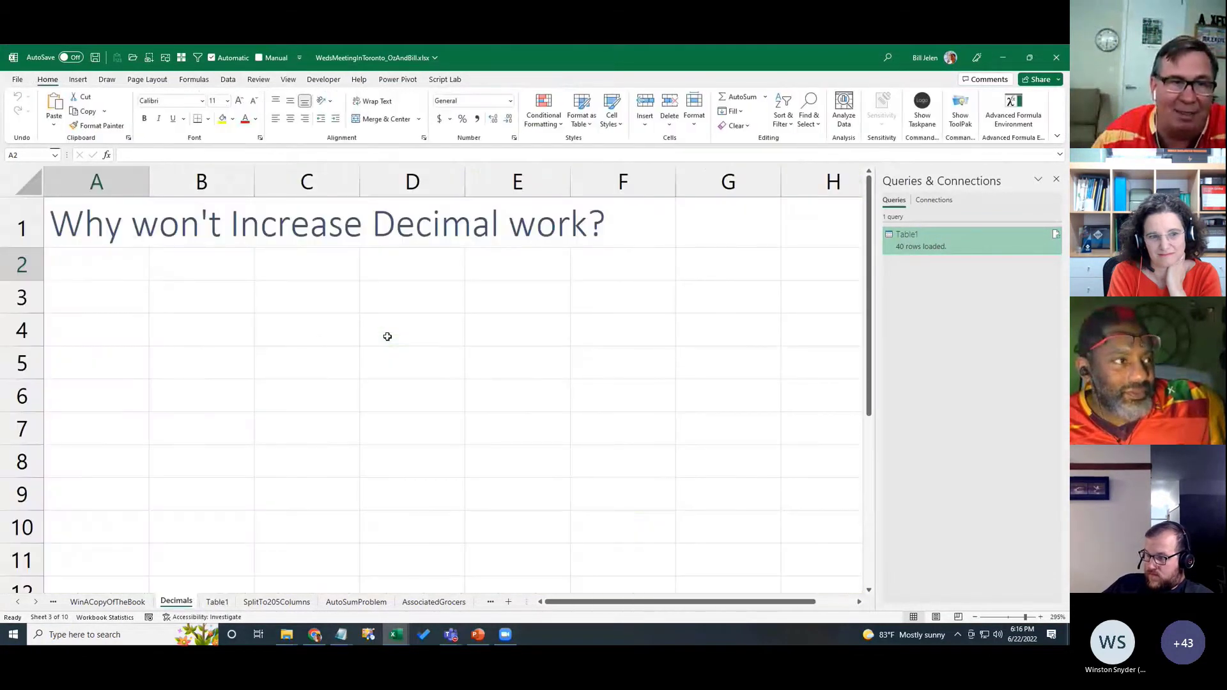
pyautogui.hotkey('ctrl', 'pagedown')
pyautogui.hotkey('ctrl', 'pagedown')
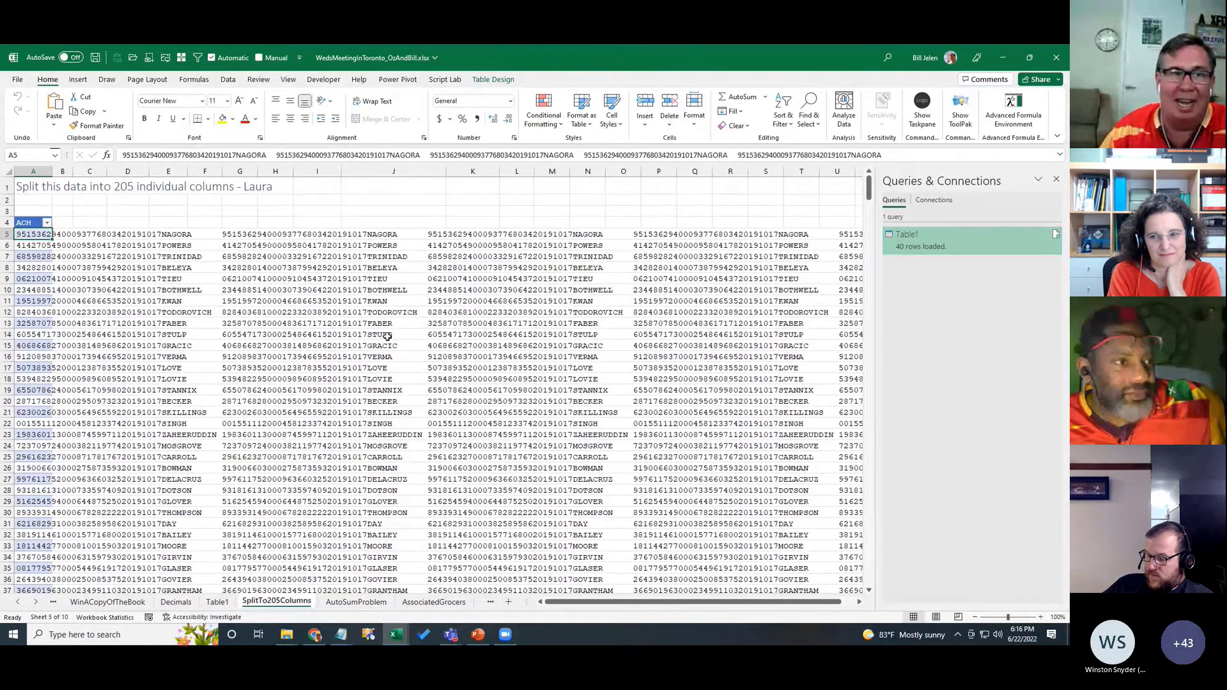
pyautogui.press('Right')
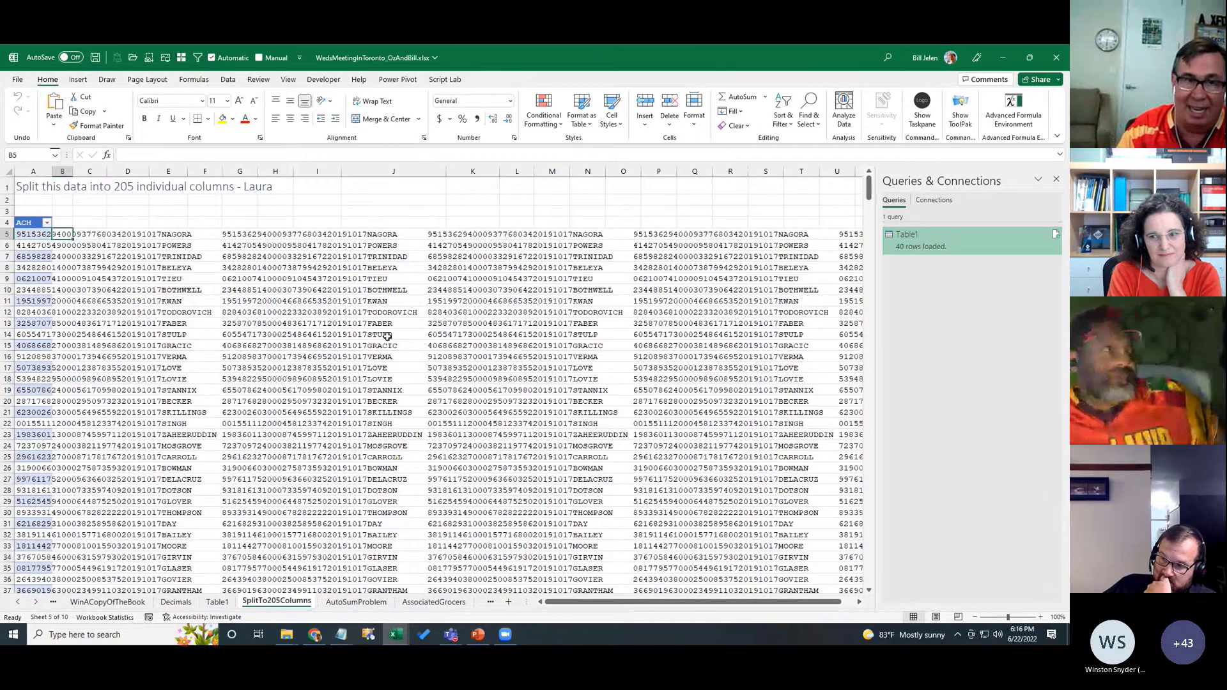
pyautogui.write('=')
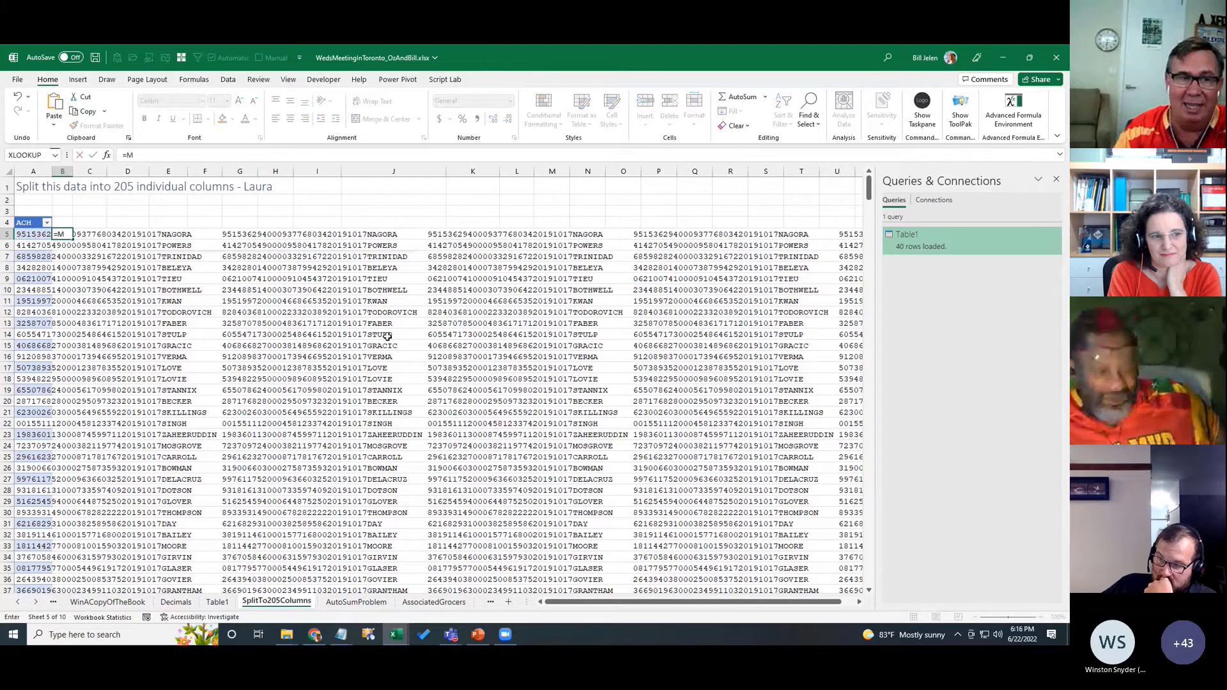
pyautogui.write('MID(')
pyautogui.press('Left')
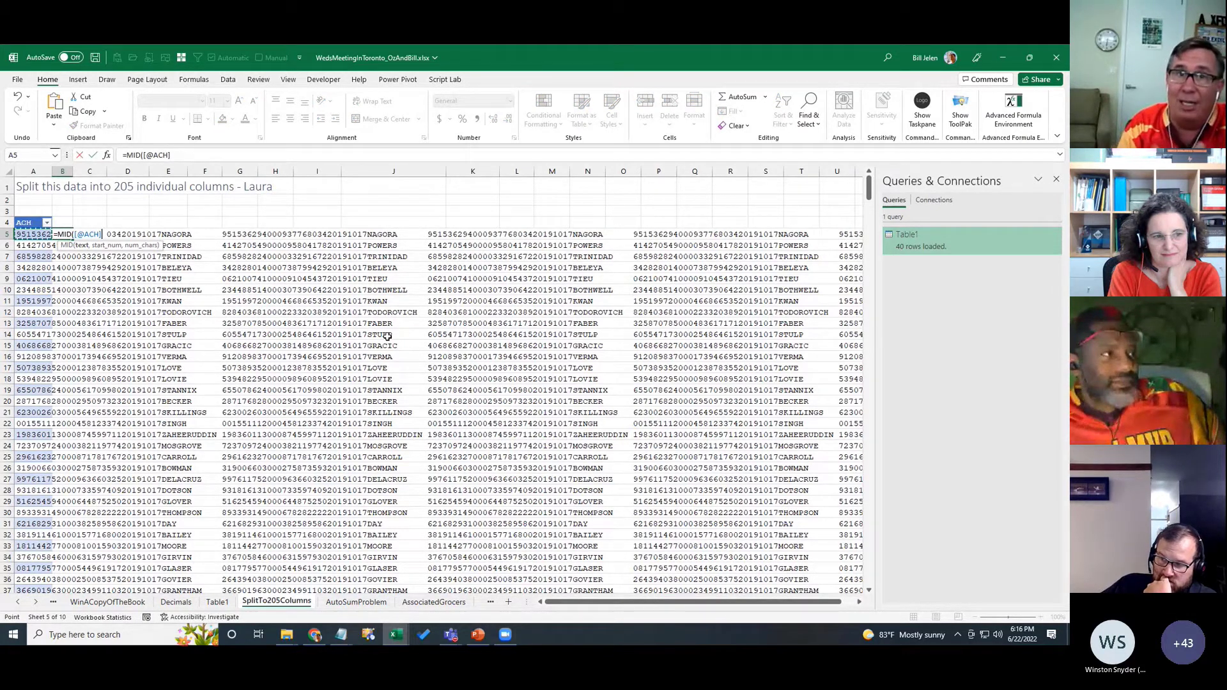
pyautogui.write(',')
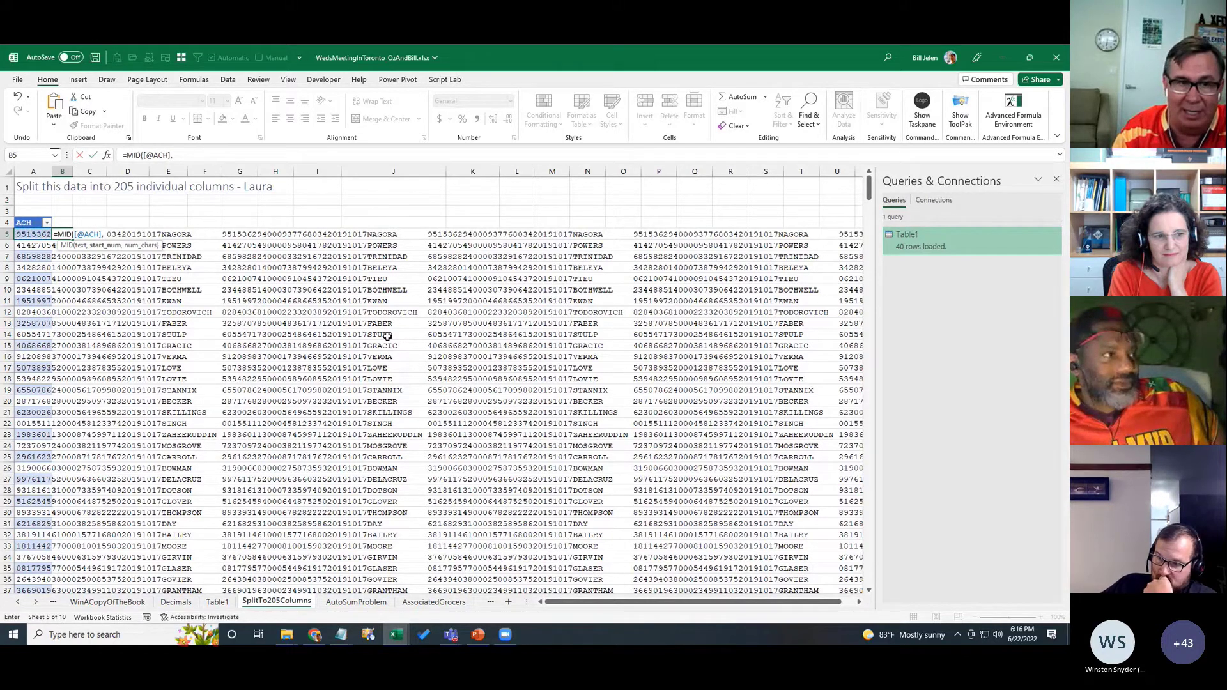
pyautogui.write('SEQUENCE(')
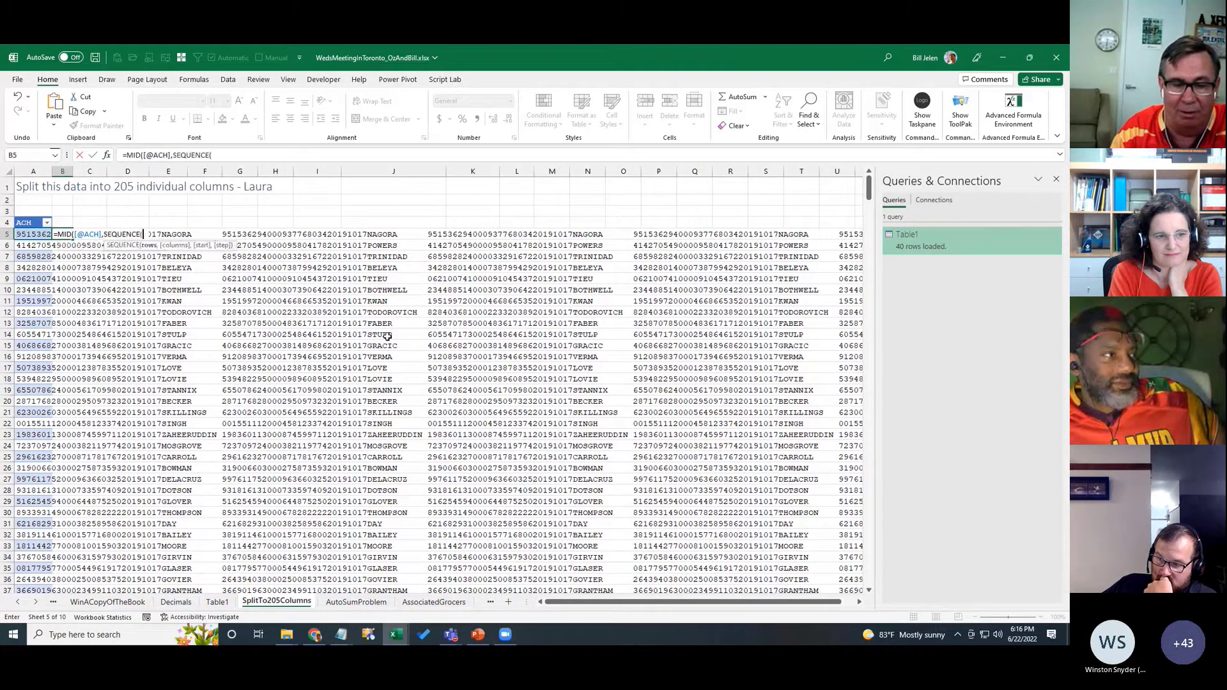
pyautogui.write('1,2')
pyautogui.press('BackSpace')
pyautogui.write('1,205,1')
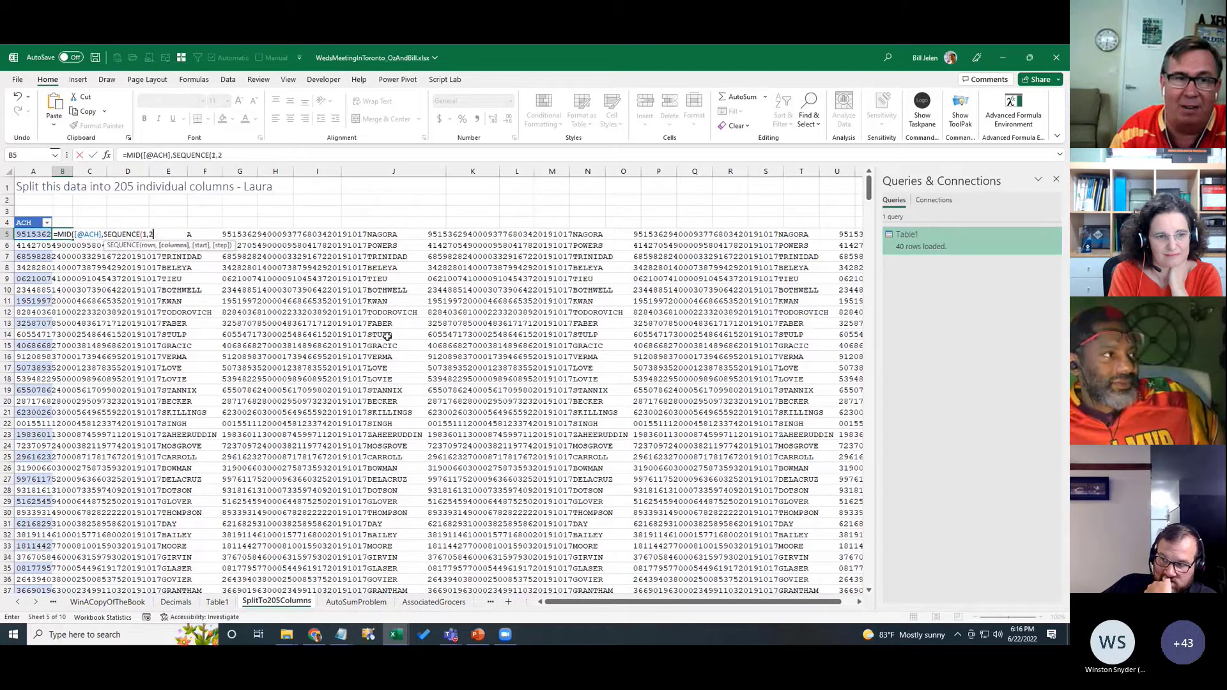
pyautogui.press('BackSpace')
pyautogui.press('BackSpace')
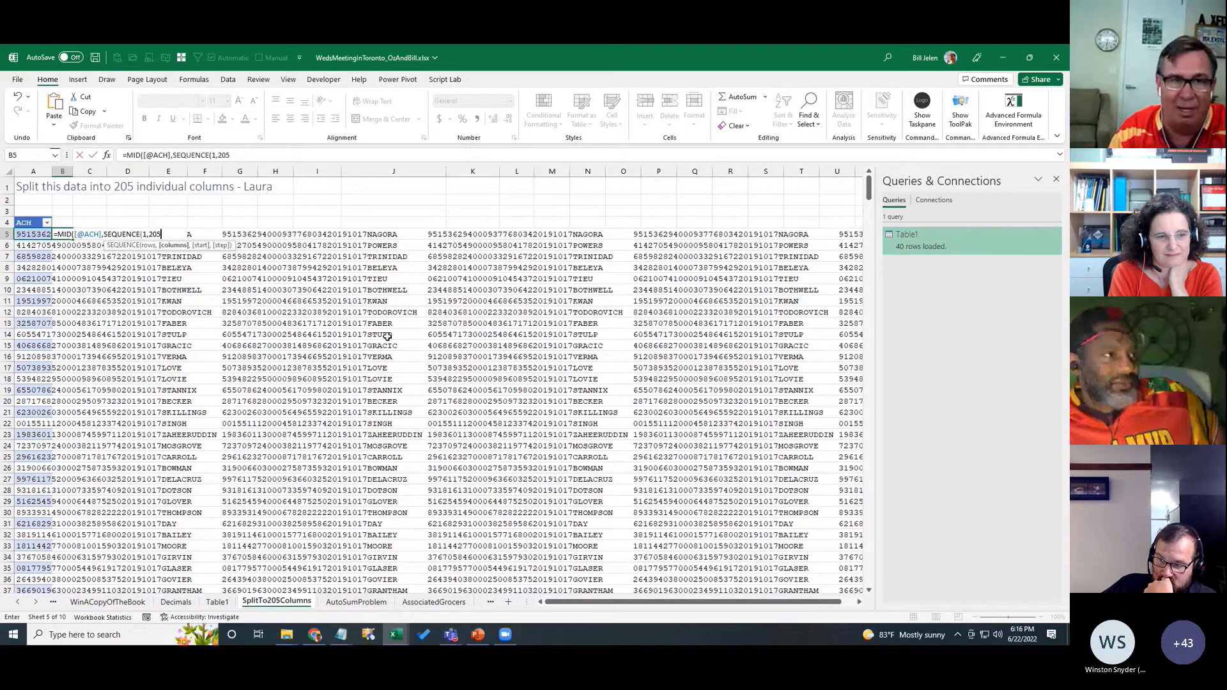
pyautogui.write(')')
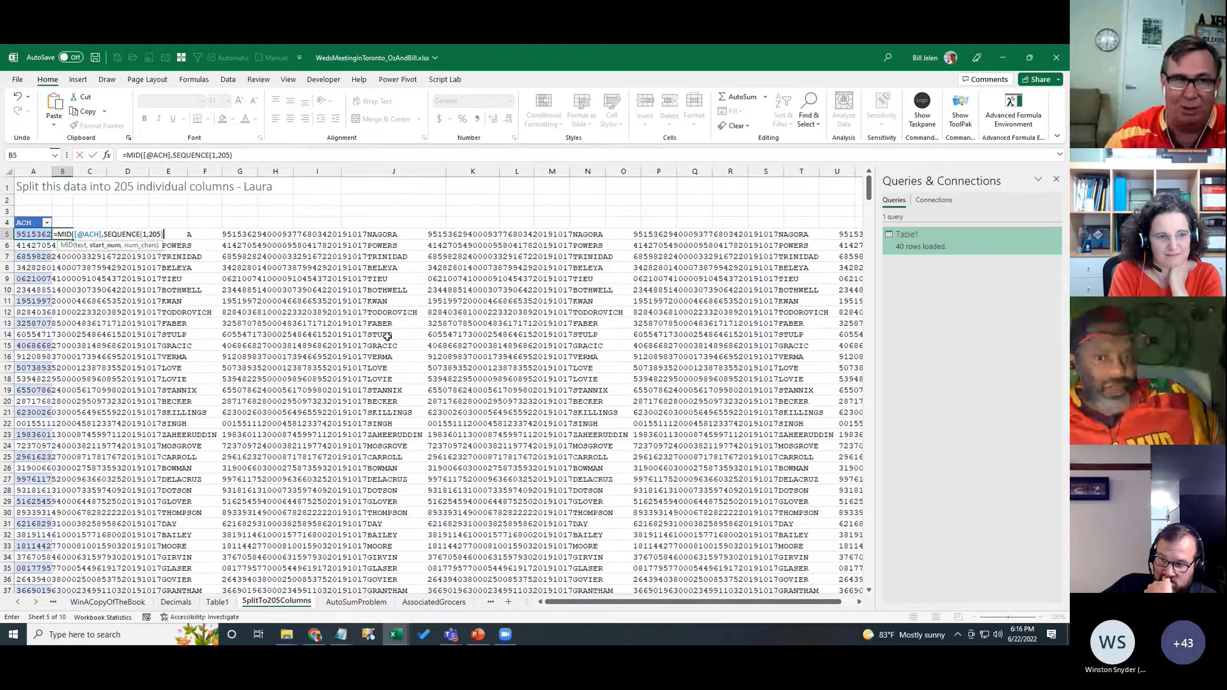
pyautogui.write(',1)')
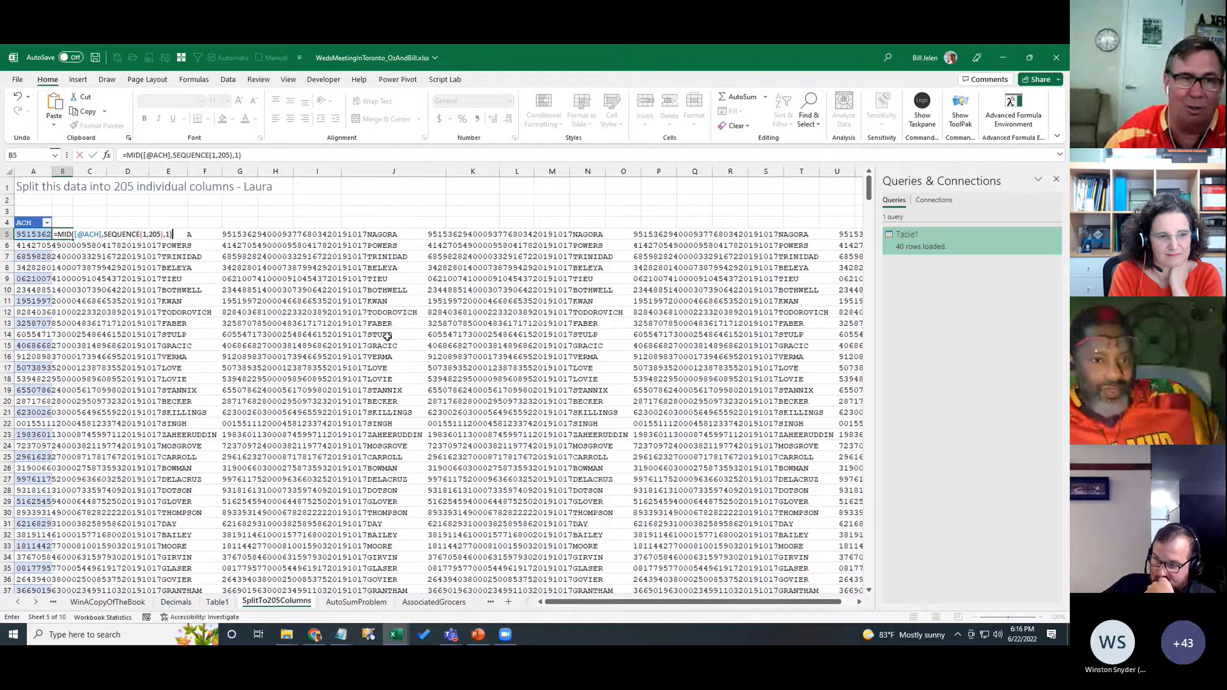
pyautogui.press('Return')
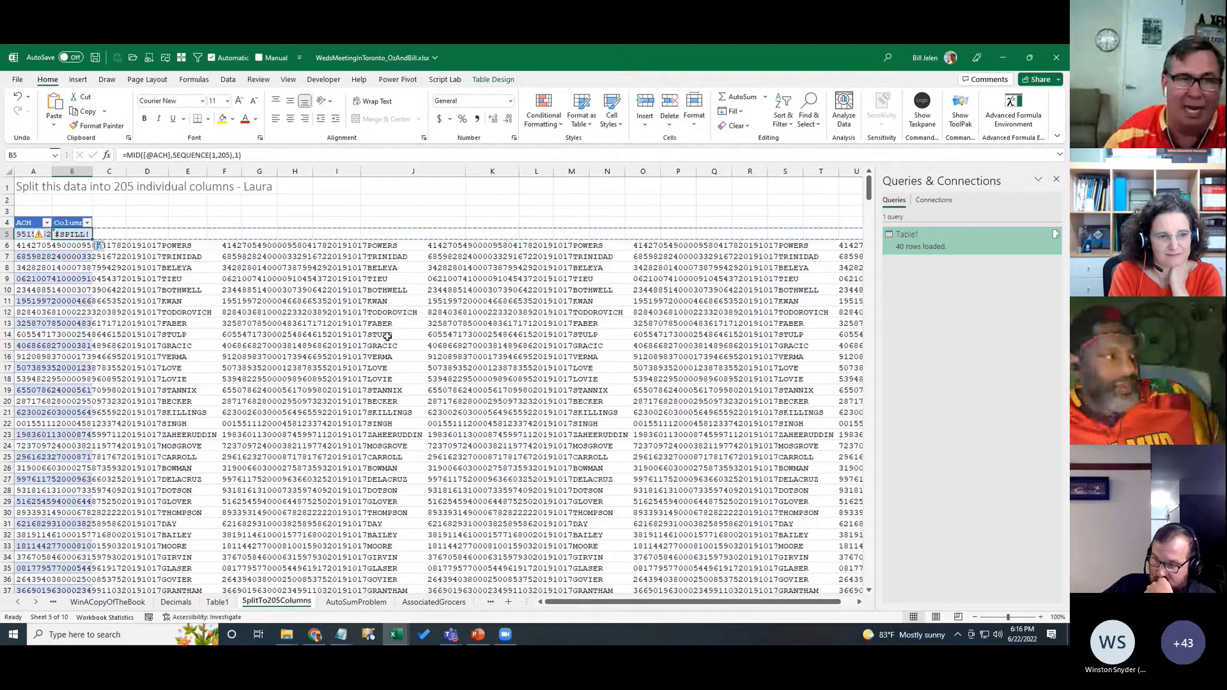
# Examine the MID and SEQUENCE formula in B5 and its neighbouring cells for the cause of the spill error
pyautogui.press('Up')
pyautogui.press('Right')
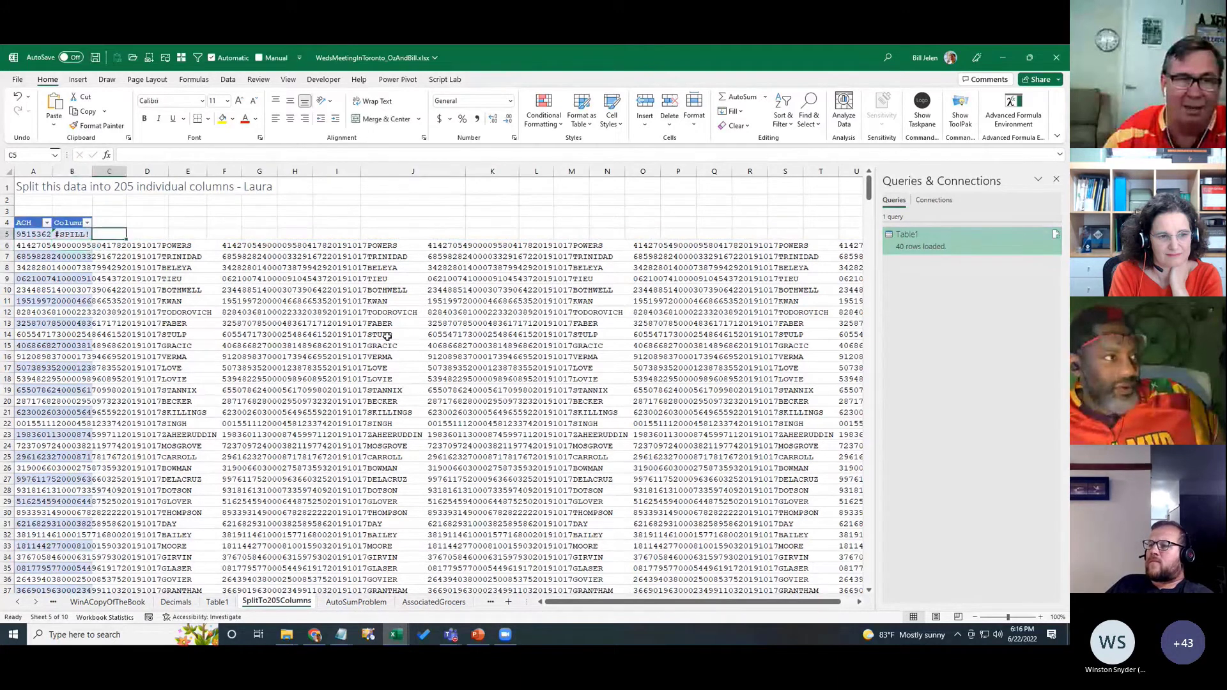
pyautogui.press('Left')
pyautogui.press('Down')
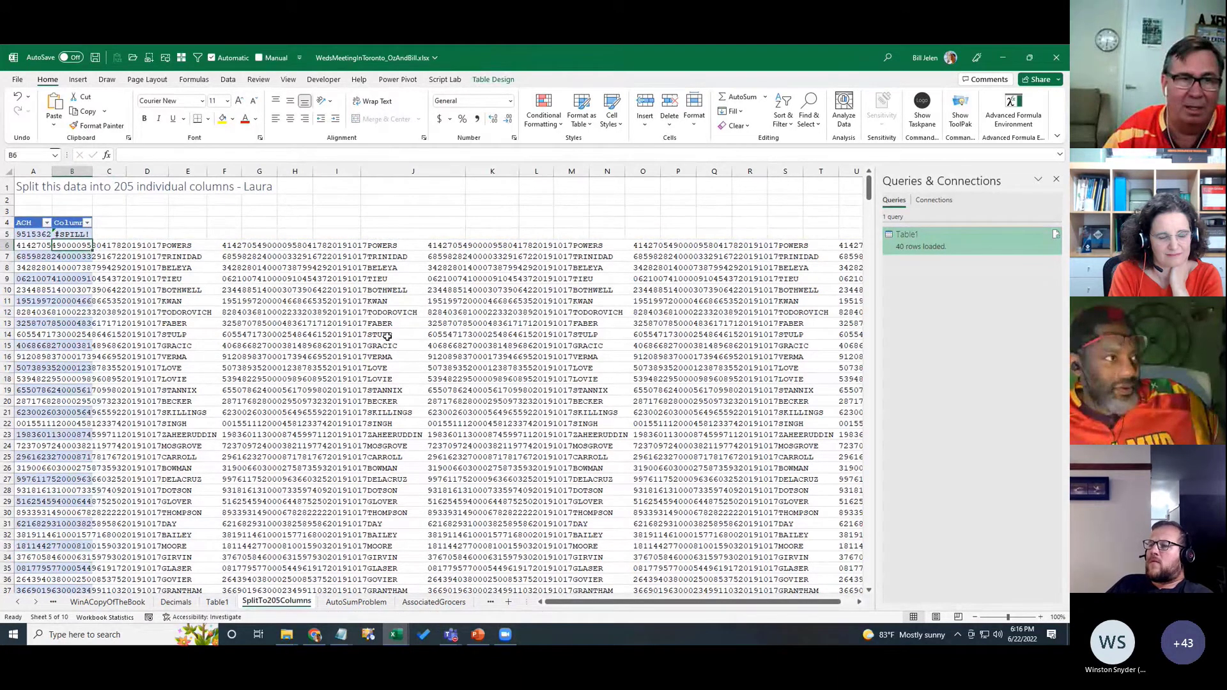
pyautogui.press('Up')
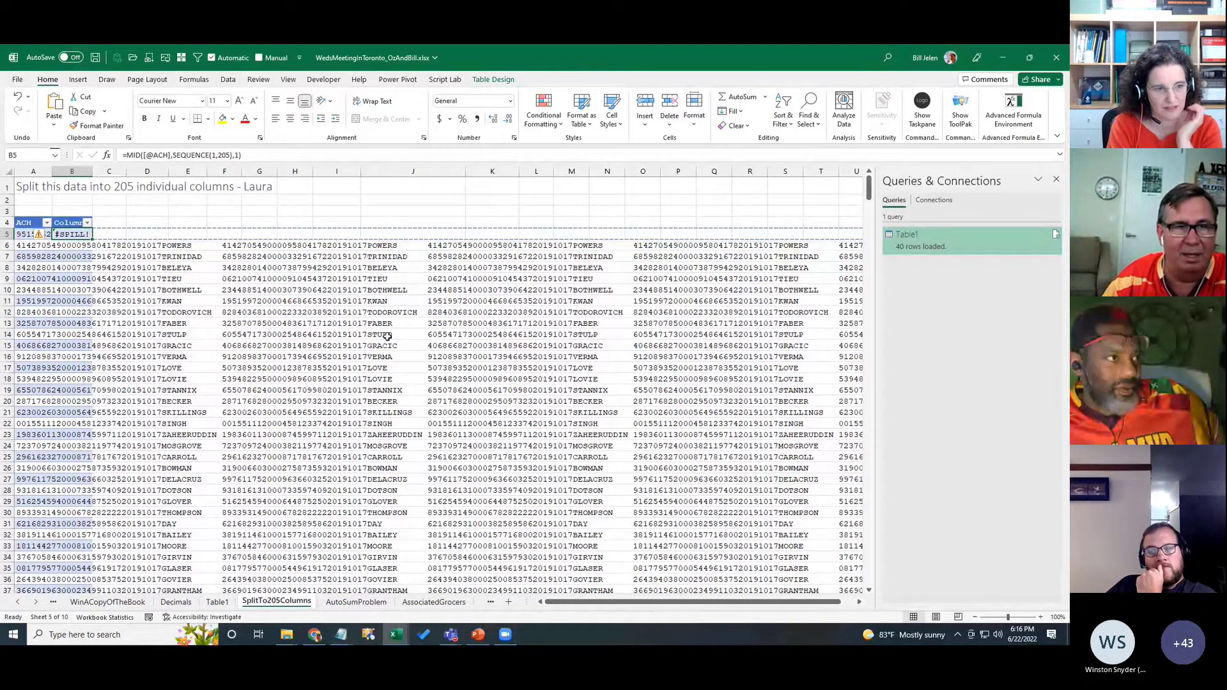
pyautogui.press('F2')
pyautogui.press('Left')
pyautogui.press('Left')
pyautogui.press('Left')
pyautogui.press('Left')
pyautogui.press('Left')
pyautogui.press('Left')
pyautogui.press('Left')
pyautogui.press('Left')
pyautogui.press('Left')
pyautogui.press('Left')
pyautogui.press('Left')
pyautogui.press('Left')
pyautogui.press('Left')
pyautogui.press('Left')
pyautogui.press('Left')
pyautogui.press('Left')
pyautogui.press('Left')
pyautogui.press('Left')
pyautogui.press('Left')
pyautogui.press('Left')
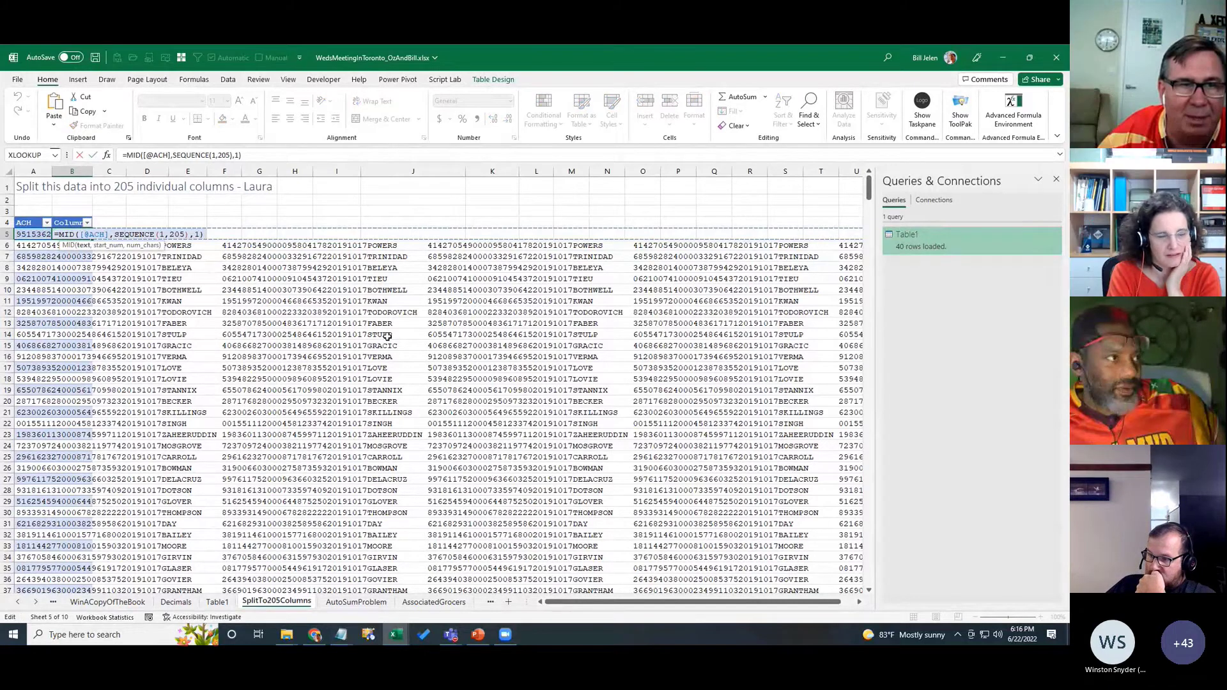
pyautogui.press('Right')
pyautogui.press('Right')
pyautogui.press('Right')
pyautogui.press('Right')
pyautogui.press('Right')
pyautogui.press('Right')
pyautogui.press('Right')
pyautogui.press('Right')
pyautogui.press('Right')
pyautogui.press('Right')
pyautogui.press('Right')
pyautogui.press('Right')
pyautogui.press('Right')
pyautogui.press('Right')
pyautogui.press('Right')
pyautogui.press('Right')
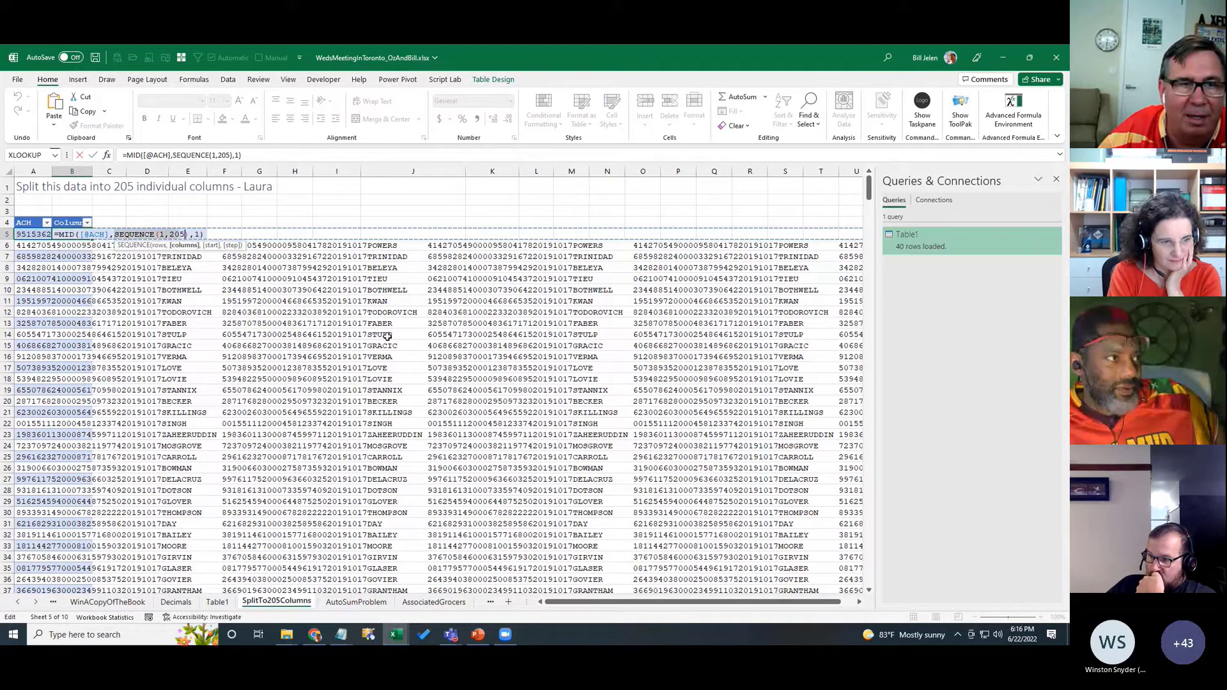
pyautogui.press('Escape')
pyautogui.press('Right')
pyautogui.press('Left')
pyautogui.press('Right')
pyautogui.press('Right')
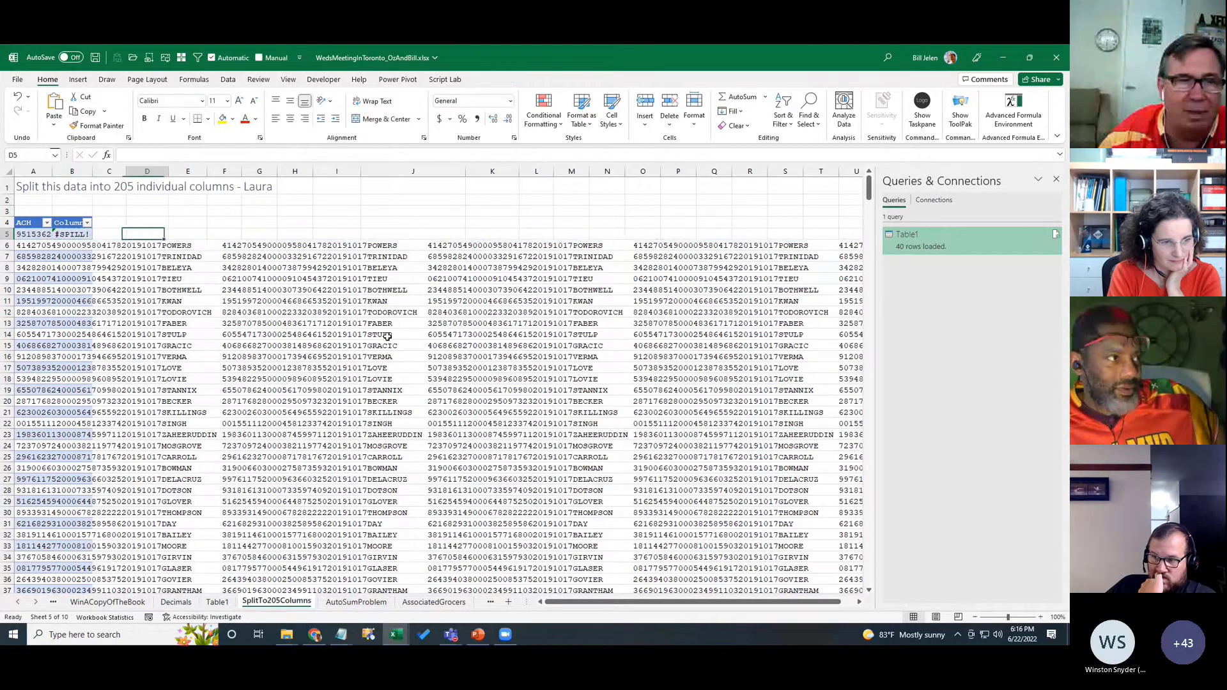
pyautogui.press('Left')
# Check the cells beside B5 out to the sheet's last column and return to the first ACH record in A5
pyautogui.hotkey('ctrl', 'shift', 'pagedown')
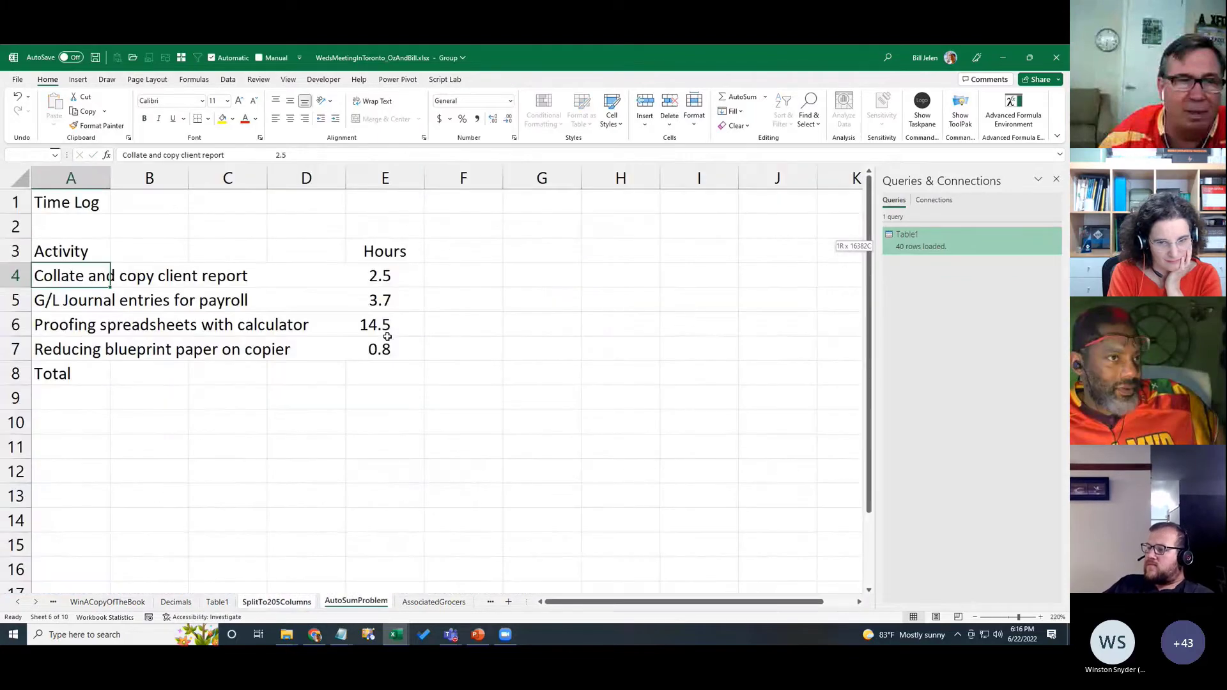
pyautogui.hotkey('ctrl', 'pageup')
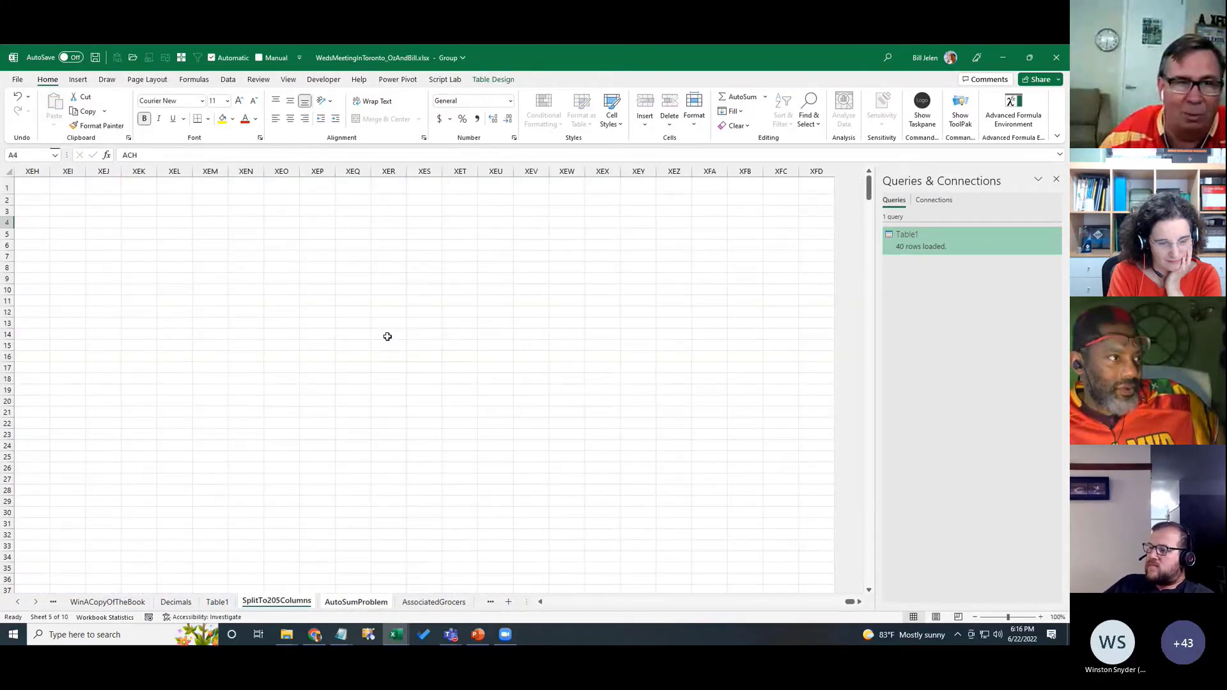
pyautogui.hotkey('ctrl', 'Up')
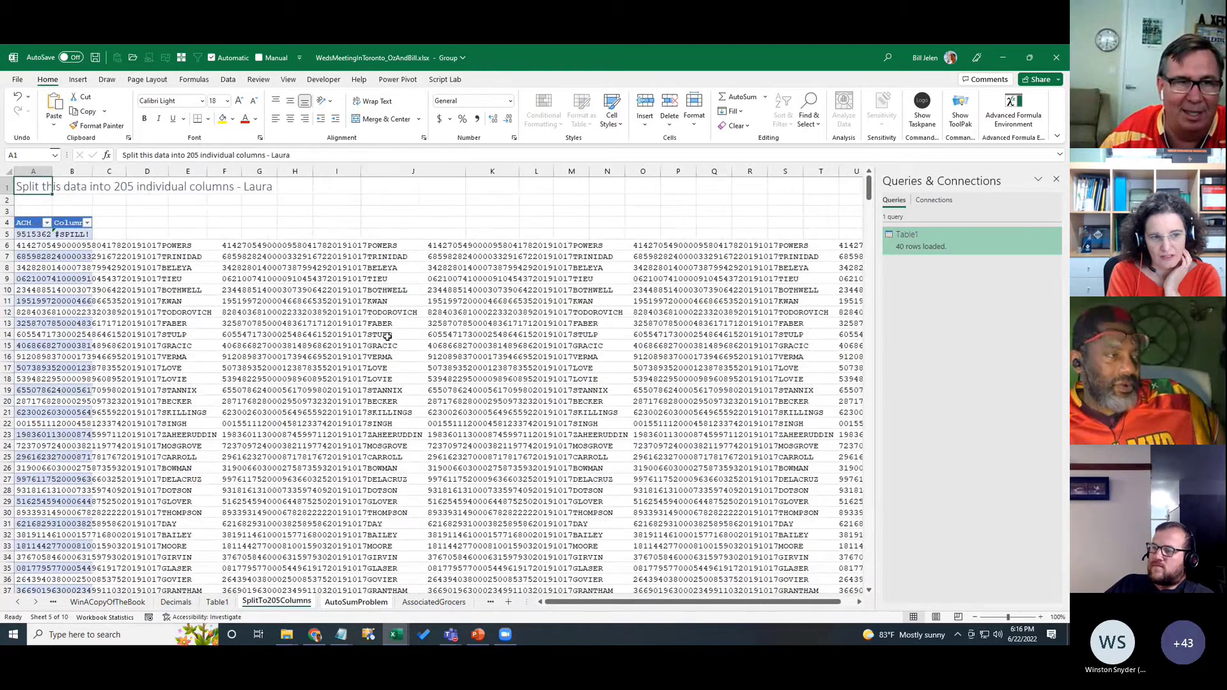
pyautogui.press('Down')
pyautogui.press('Down')
pyautogui.press('Down')
pyautogui.press('Down')
pyautogui.press('Right')
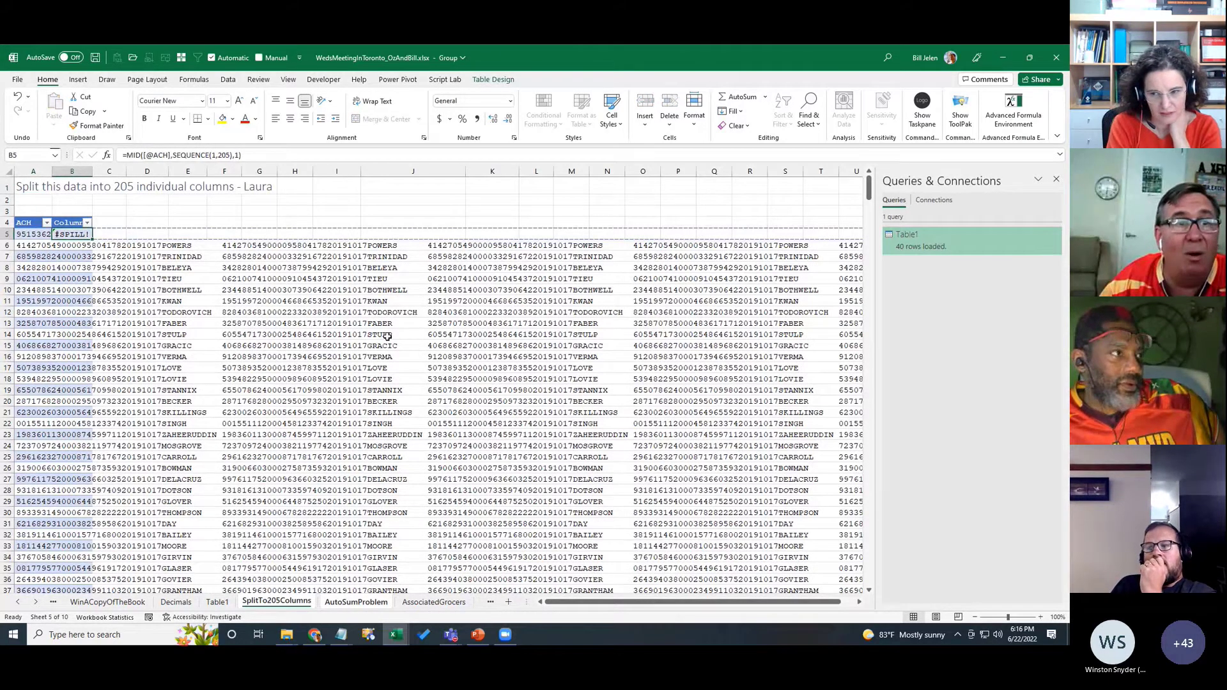
pyautogui.press('Left')
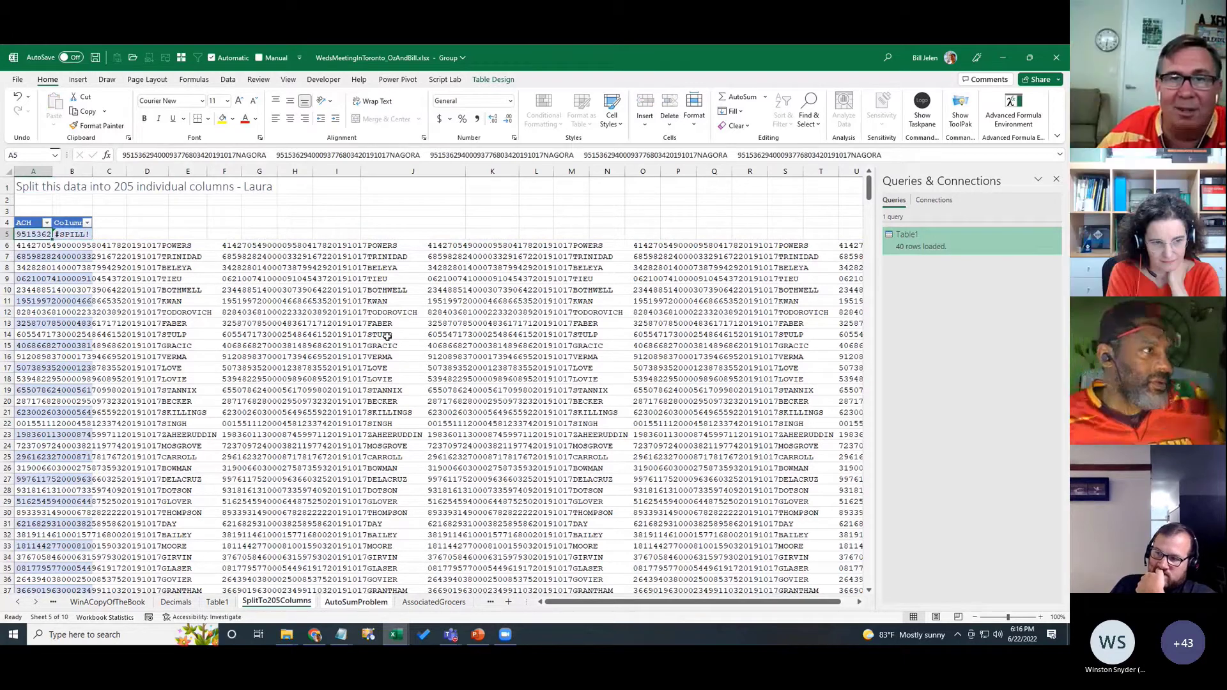
# Check which table design options are available for the ACH table from cells in both of its columns
pyautogui.click(493, 79)
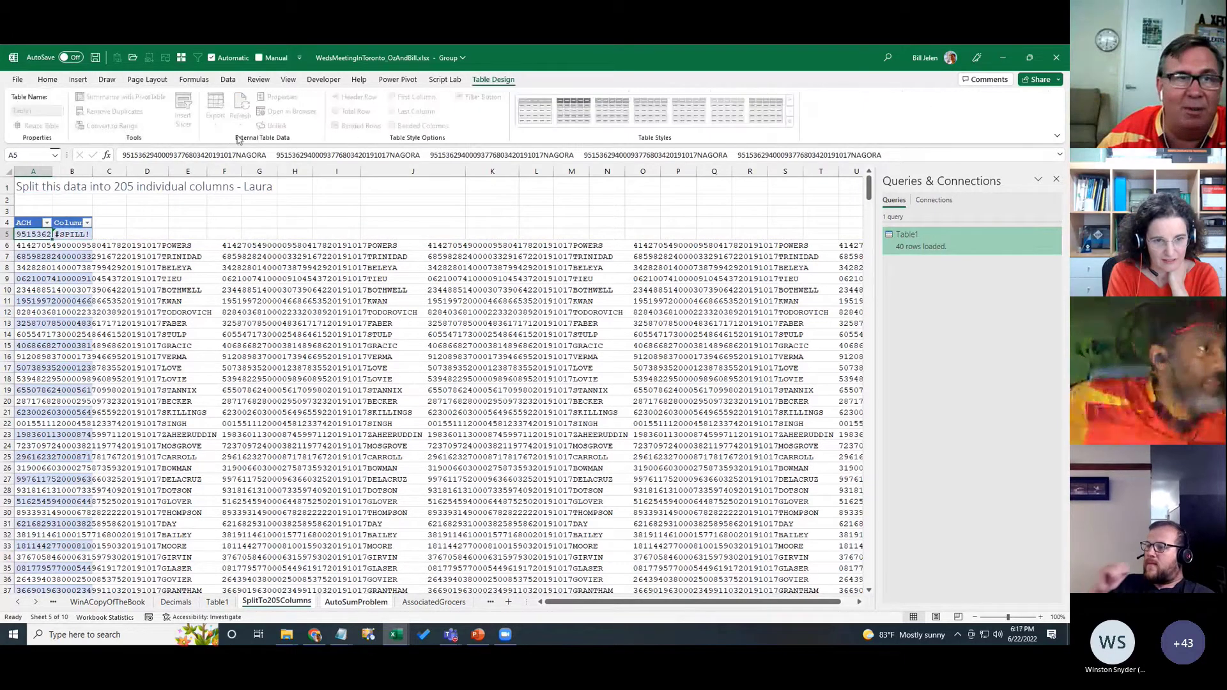
pyautogui.press('Down')
pyautogui.press('Down')
pyautogui.press('Down')
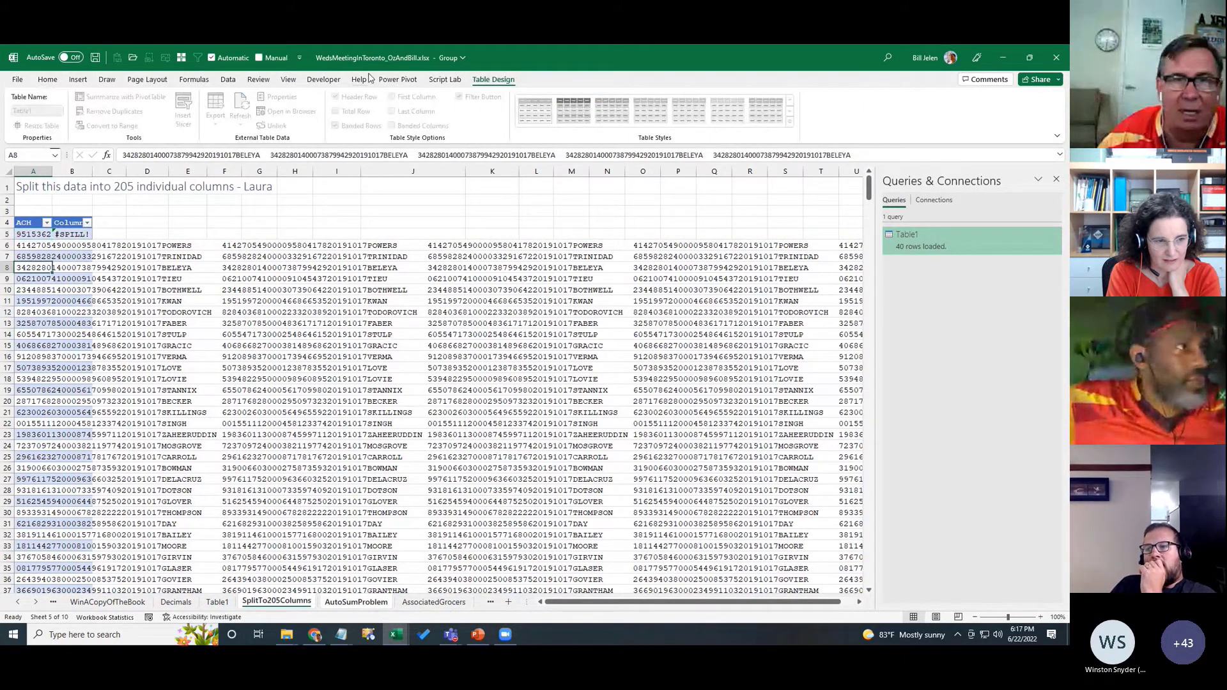
pyautogui.click(55, 291)
pyautogui.moveTo(940, 246)
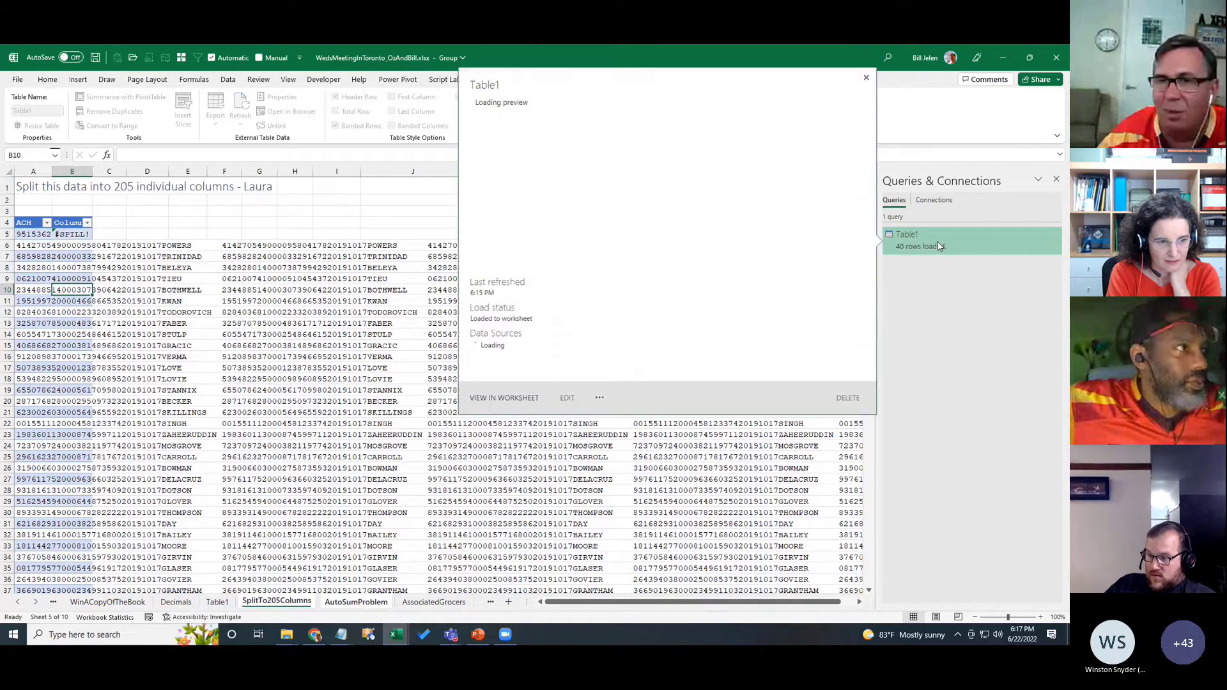
# Try to copy the ACH column into a new blank workbook
pyautogui.click(29, 222)
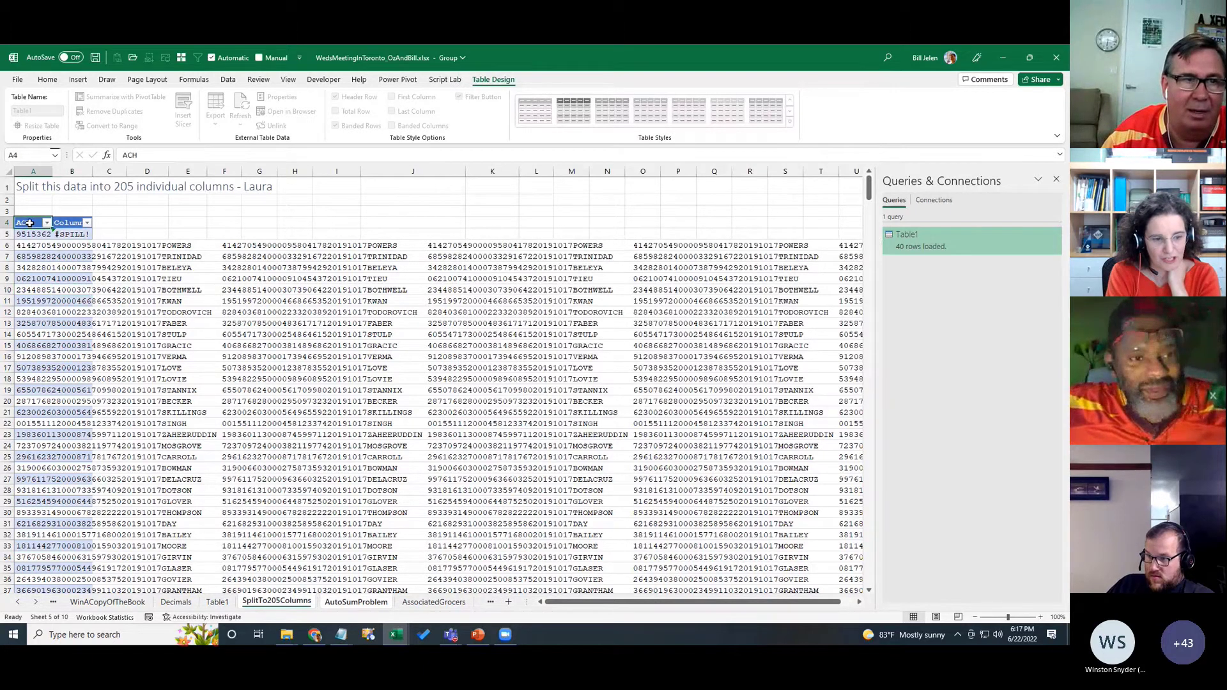
pyautogui.hotkey('ctrl', 'c')
pyautogui.hotkey('ctrl', 'n')
pyautogui.hotkey('ctrl', 'v')
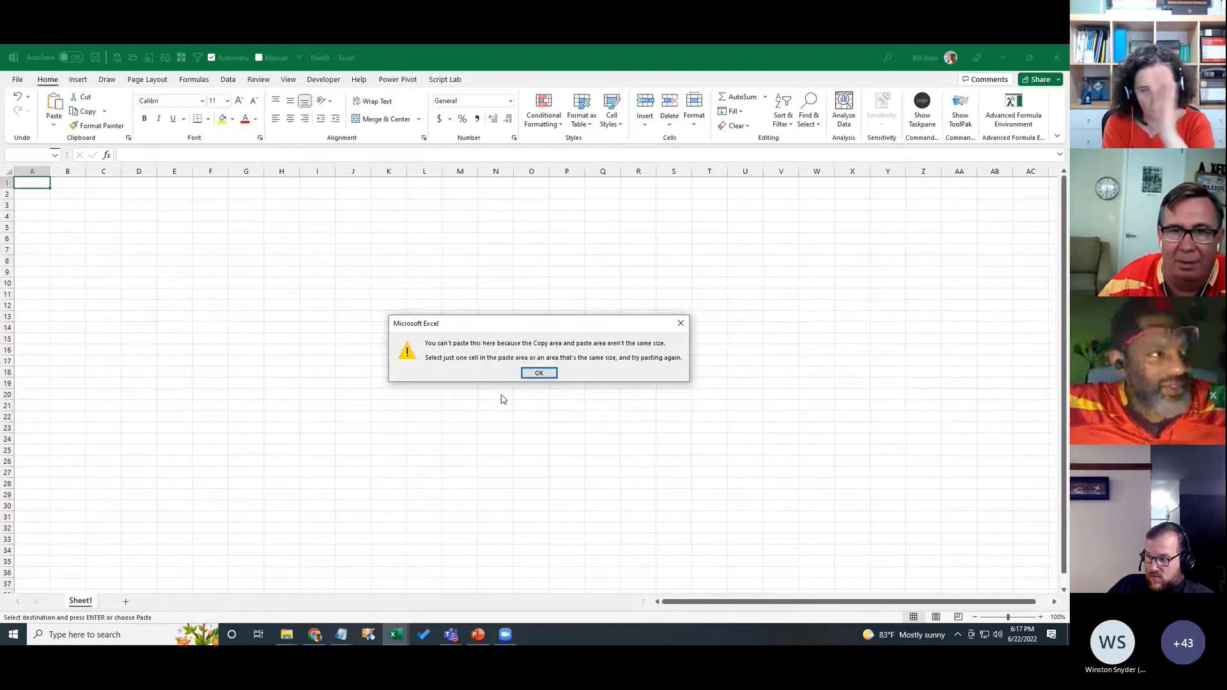
pyautogui.click(534, 373)
pyautogui.press('Down')
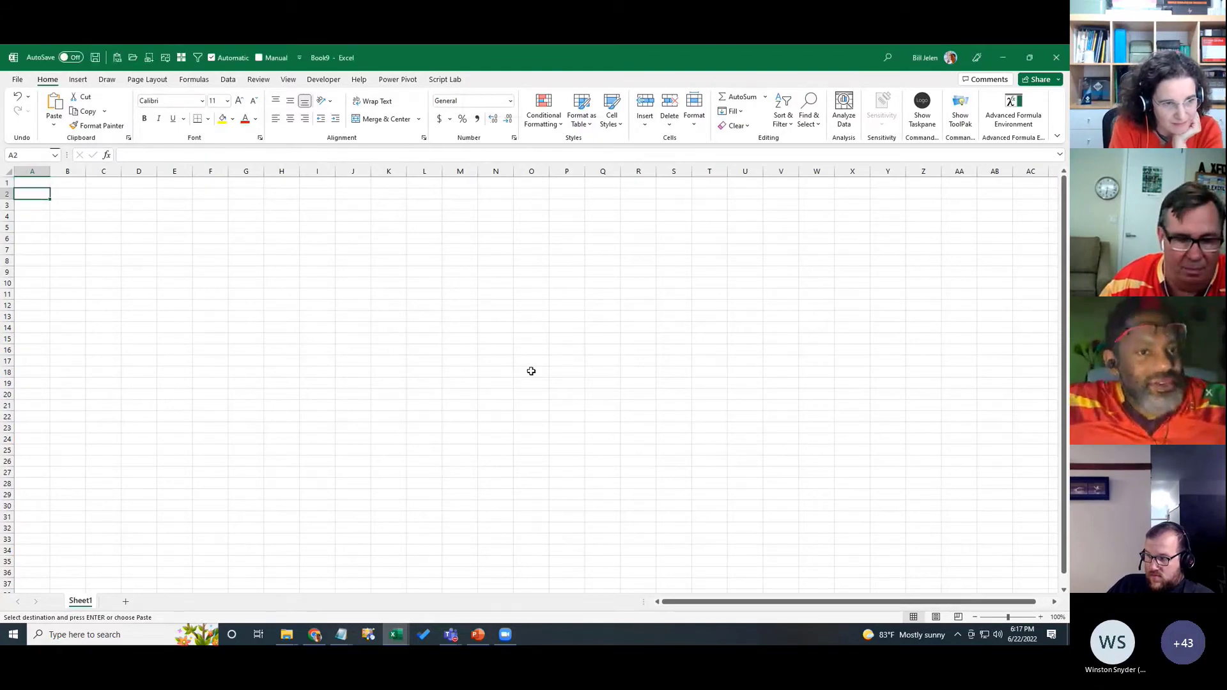
pyautogui.press('Escape')
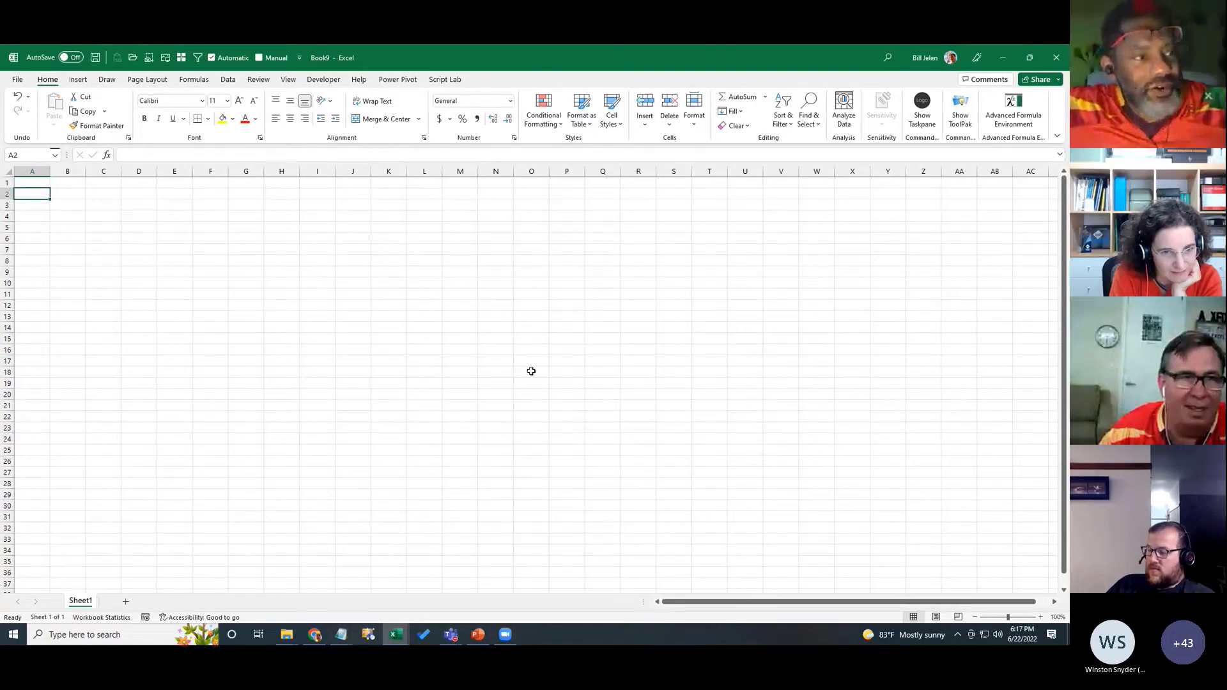
# Try again to paste the copied ACH records into cell A2 of the blank workbook Book9
pyautogui.hotkey('ctrl', 'w')
pyautogui.scroll(1, 531, 371)
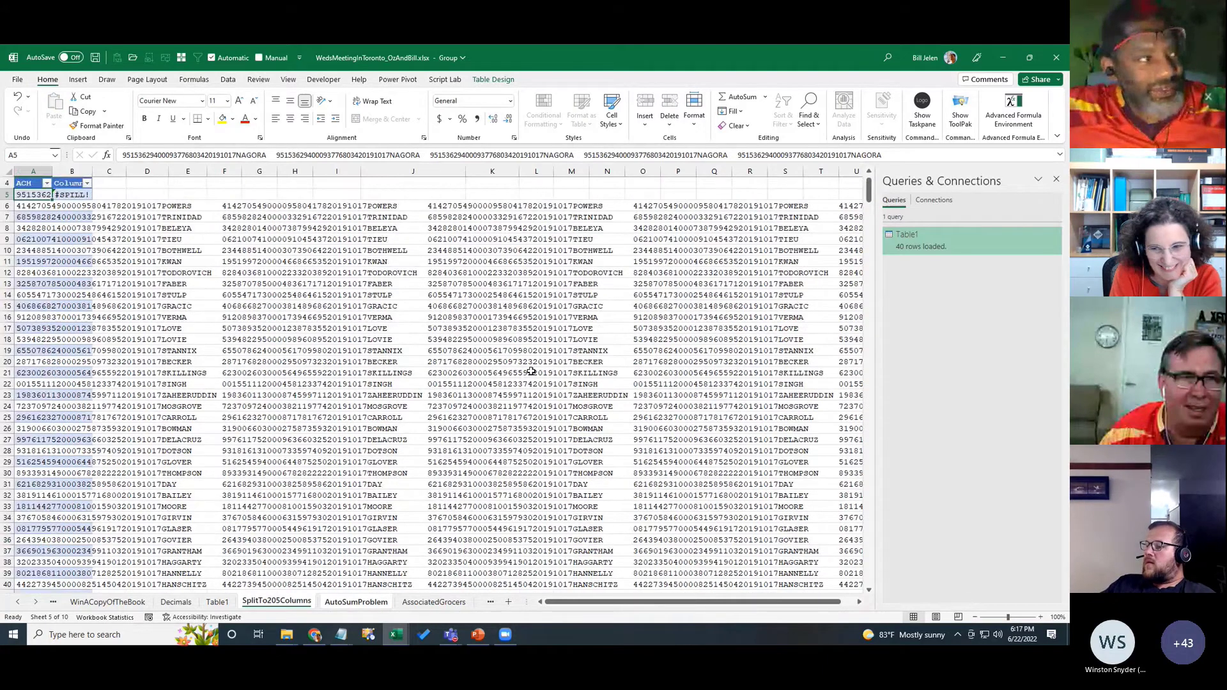
pyautogui.hotkey('ctrl', 'w')
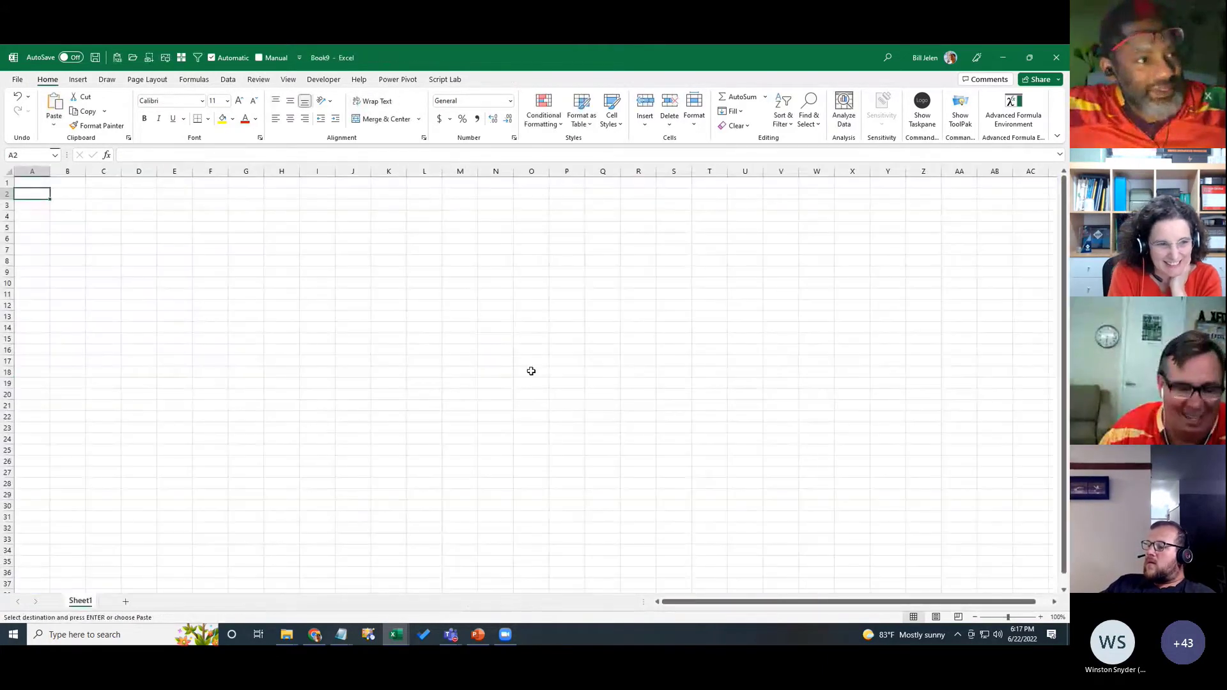
pyautogui.hotkey('ctrl', 'v')
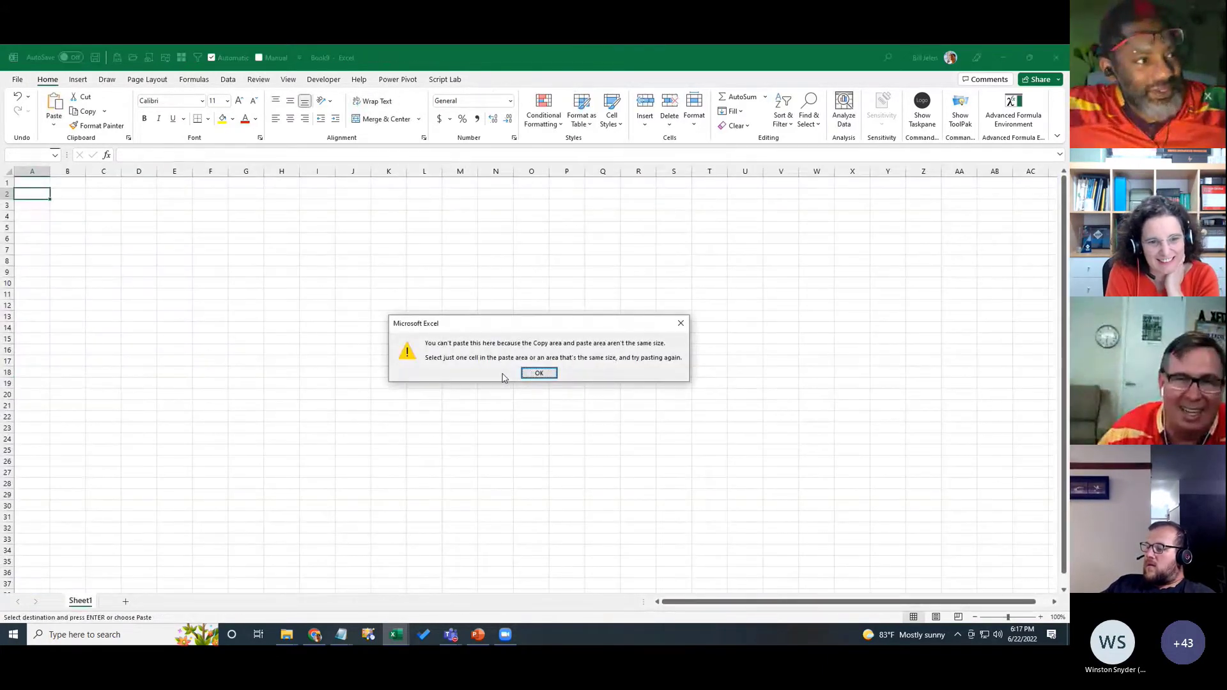
pyautogui.click(538, 373)
pyautogui.click(93, 241)
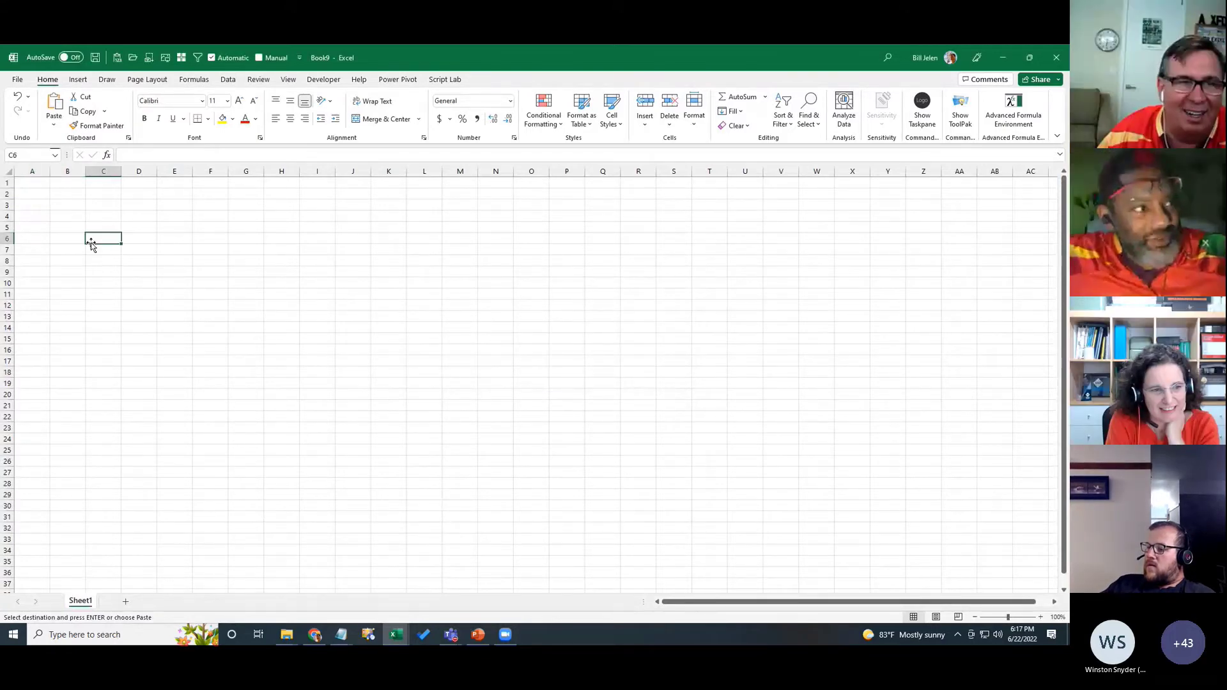
pyautogui.click(38, 218)
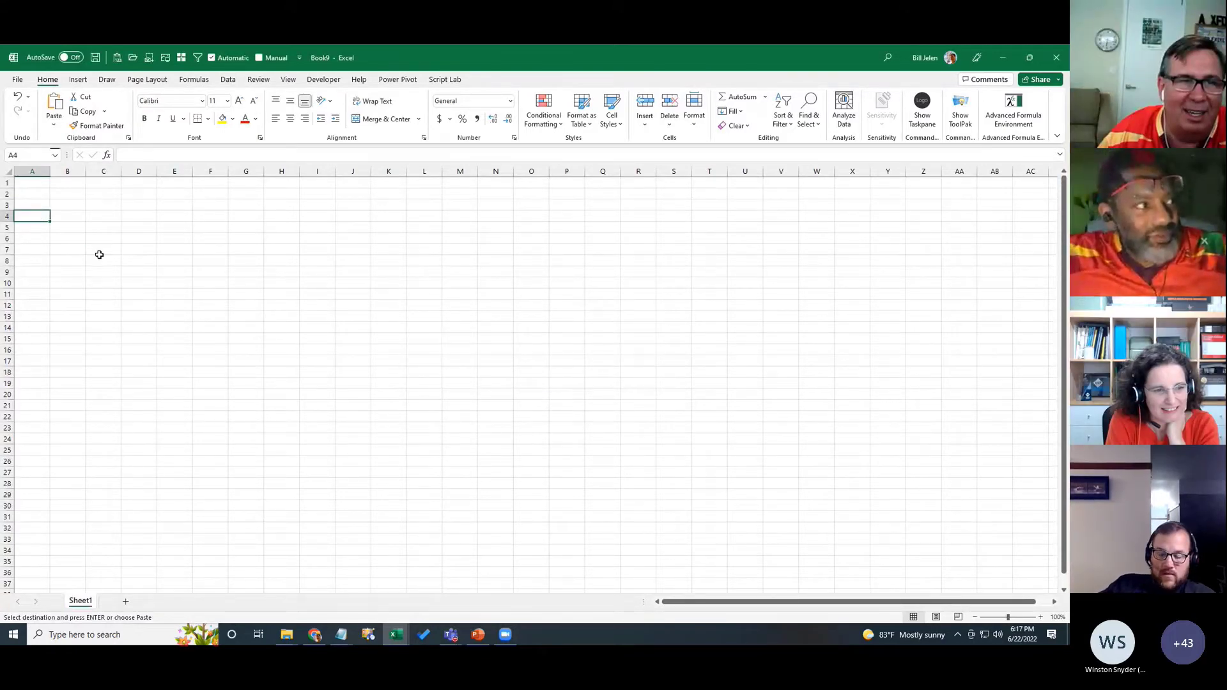
# Copy the ACH records in A8:A13 of the SplitTo205Columns sheet
pyautogui.hotkey('alt', 'Tab')
pyautogui.hotkey('alt', 'Tab')
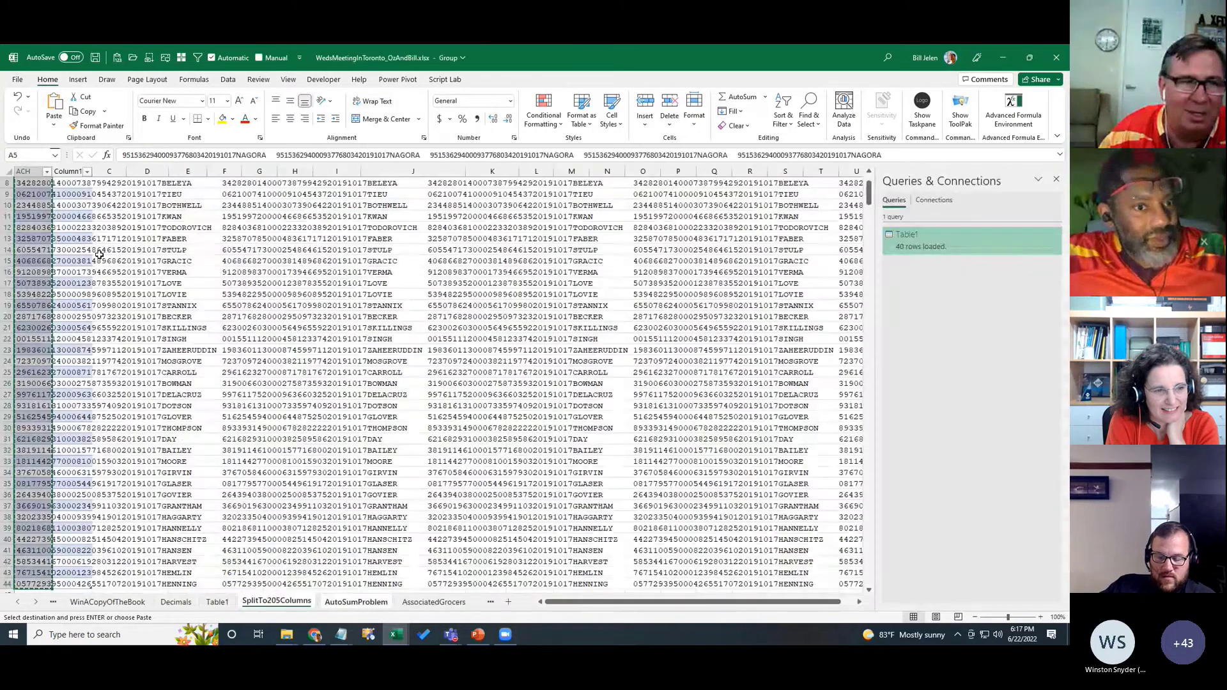
pyautogui.press('Down')
pyautogui.press('Down')
pyautogui.press('Down')
pyautogui.hotkey('shift', 'Down')
pyautogui.hotkey('shift', 'Down')
pyautogui.hotkey('shift', 'Down')
pyautogui.hotkey('shift', 'Down')
pyautogui.hotkey('shift', 'Down')
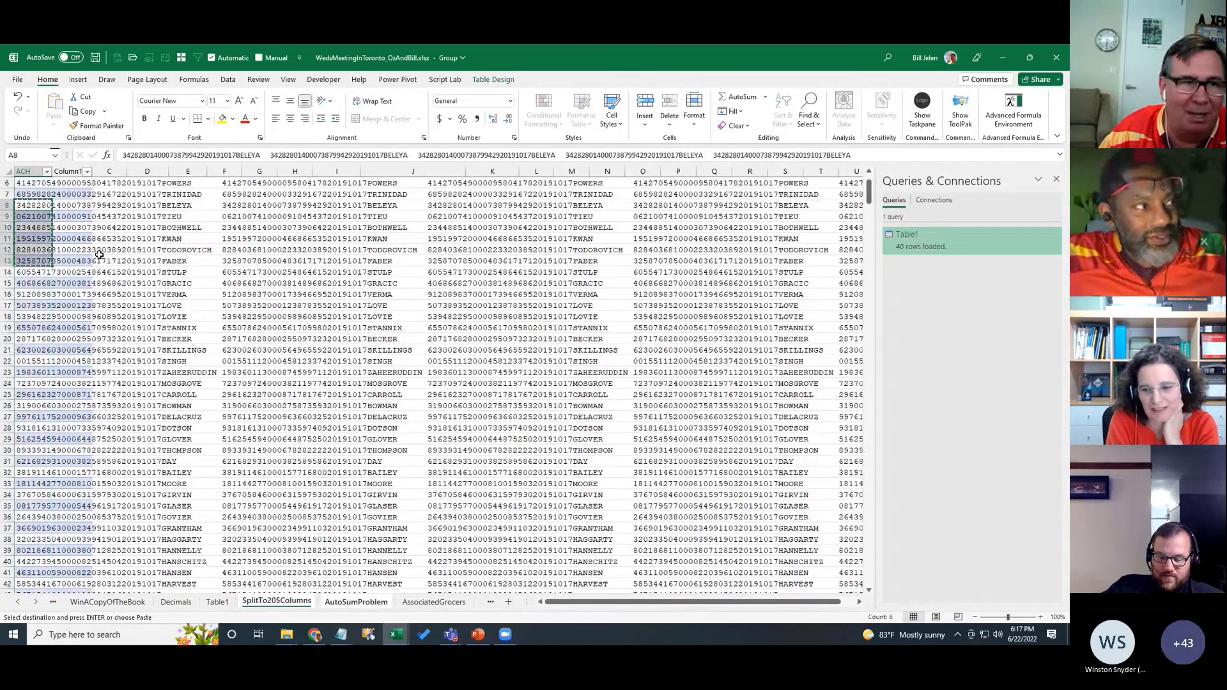
# Try to paste the copied ACH records into cell A4 of another new workbook and return to the SplitTo205Columns sheet
pyautogui.hotkey('alt', 'Tab')
pyautogui.hotkey('alt', 'Tab')
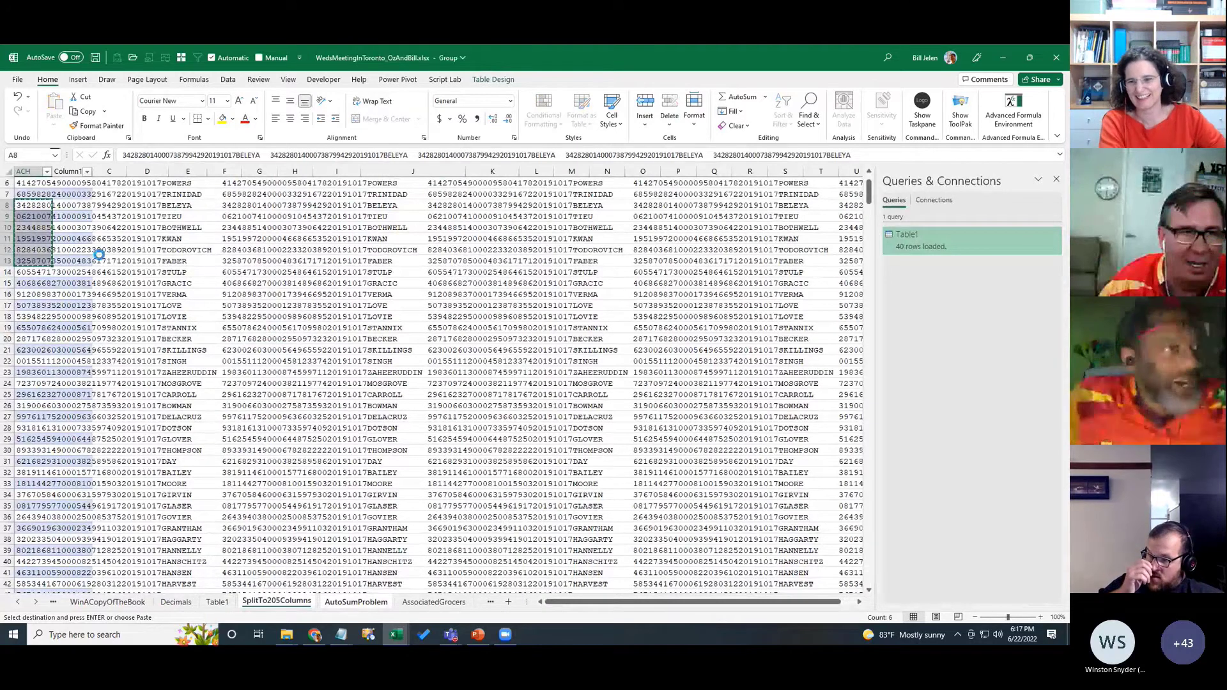
pyautogui.hotkey('ctrl', 'n')
pyautogui.press('Down')
pyautogui.press('Down')
pyautogui.press('Down')
pyautogui.hotkey('ctrl', 'v')
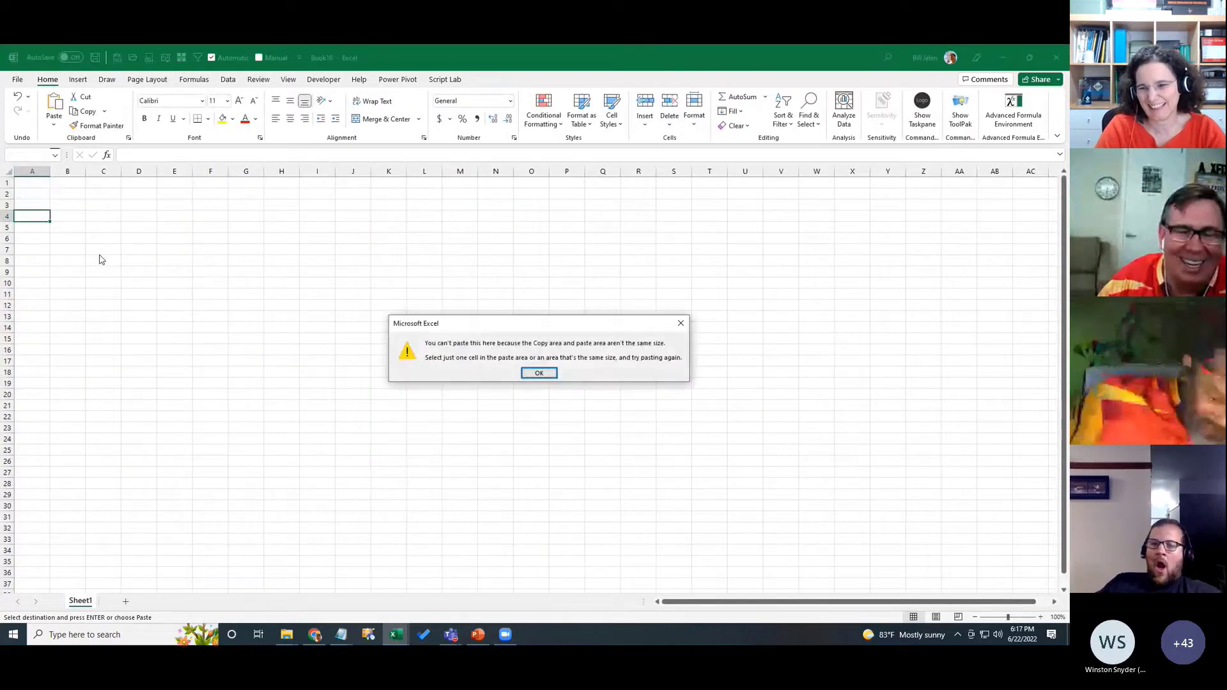
pyautogui.click(539, 373)
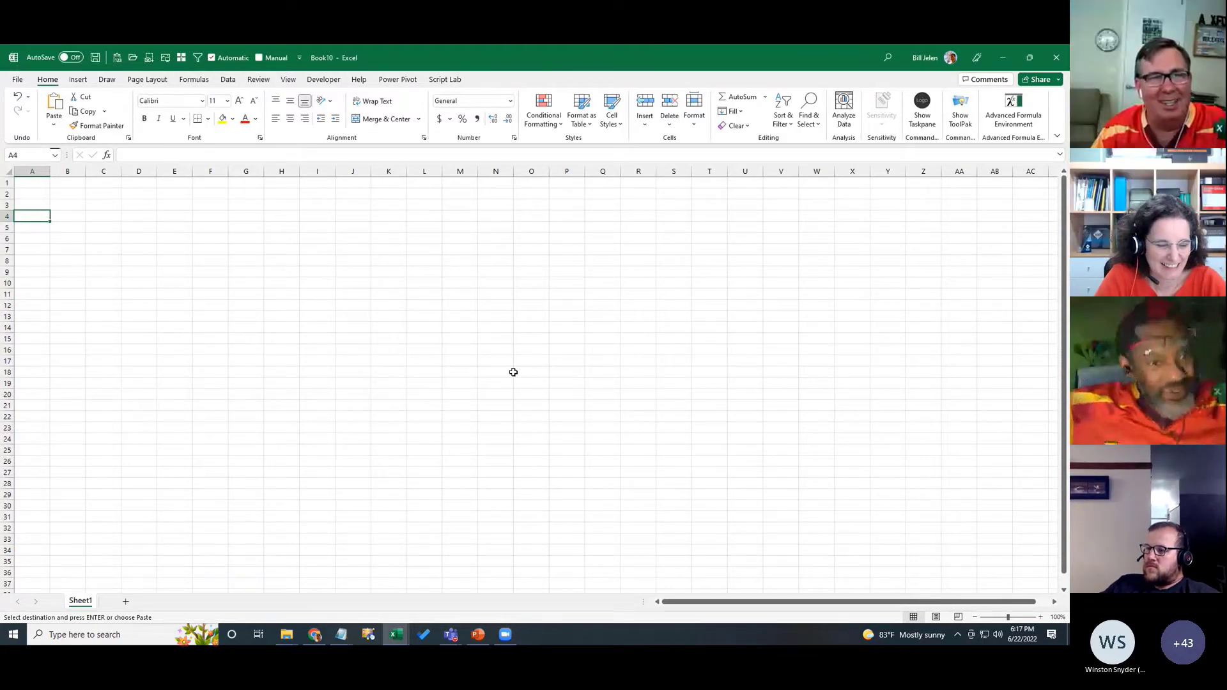
pyautogui.hotkey('alt', 'Tab')
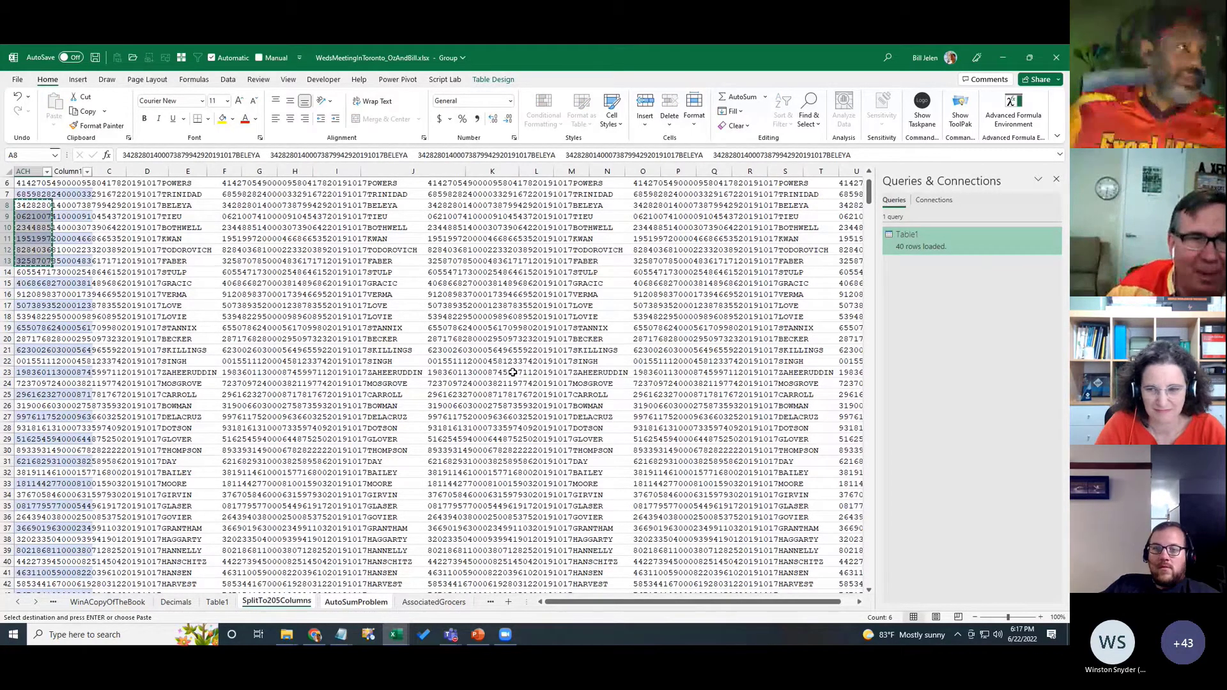
# Widen column A of the SplitTo205Columns sheet to roughly the length of one ACH number and name
pyautogui.click(268, 239)
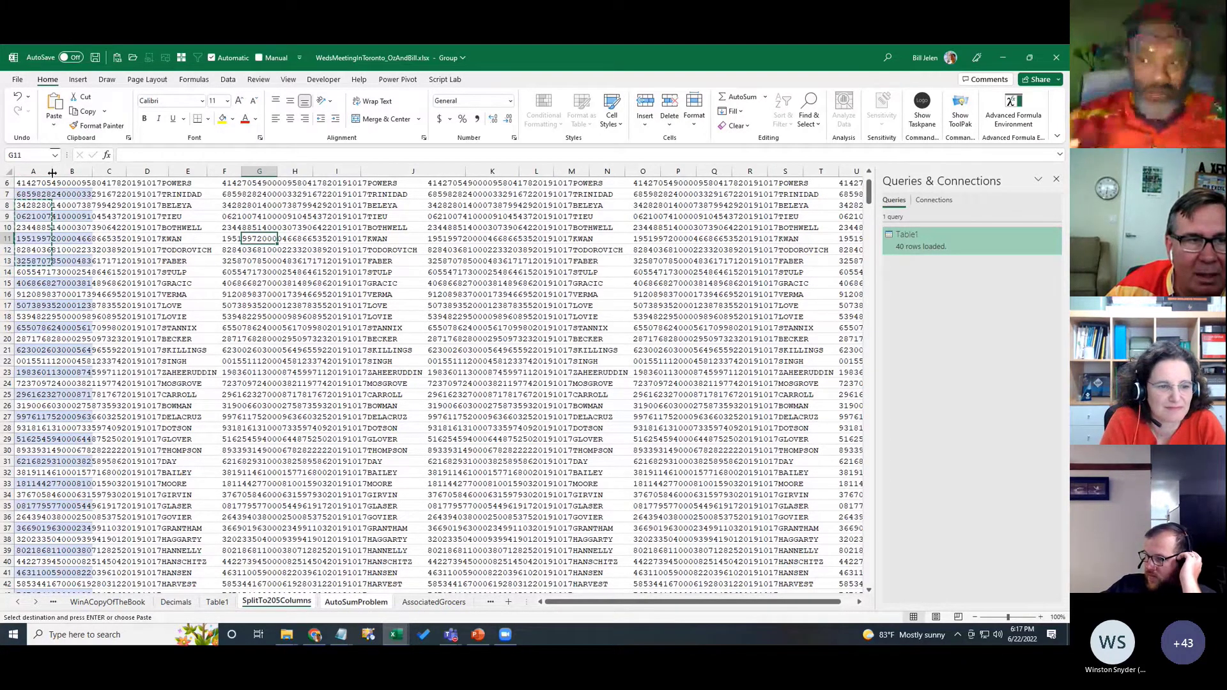
pyautogui.moveTo(53, 172); pyautogui.dragTo(192, 177)
pyautogui.scroll(2, 209, 349)
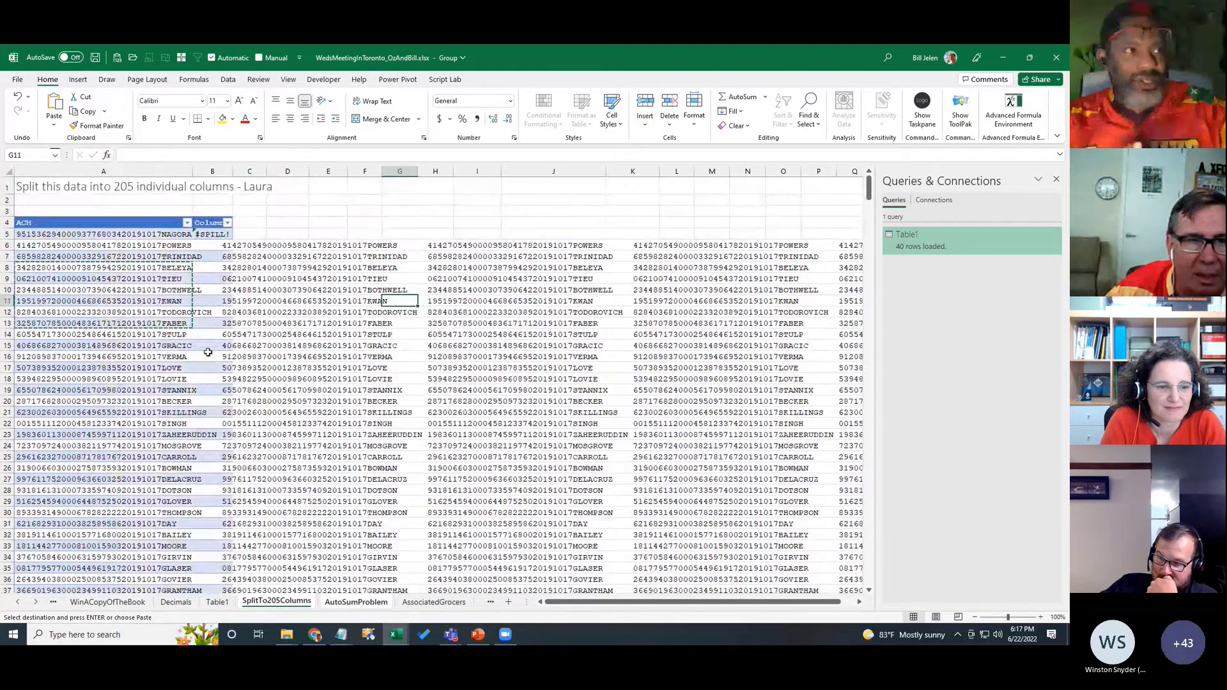
# Try to delete the MID and SEQUENCE formula from cell B5 of the ACH table
pyautogui.click(212, 234)
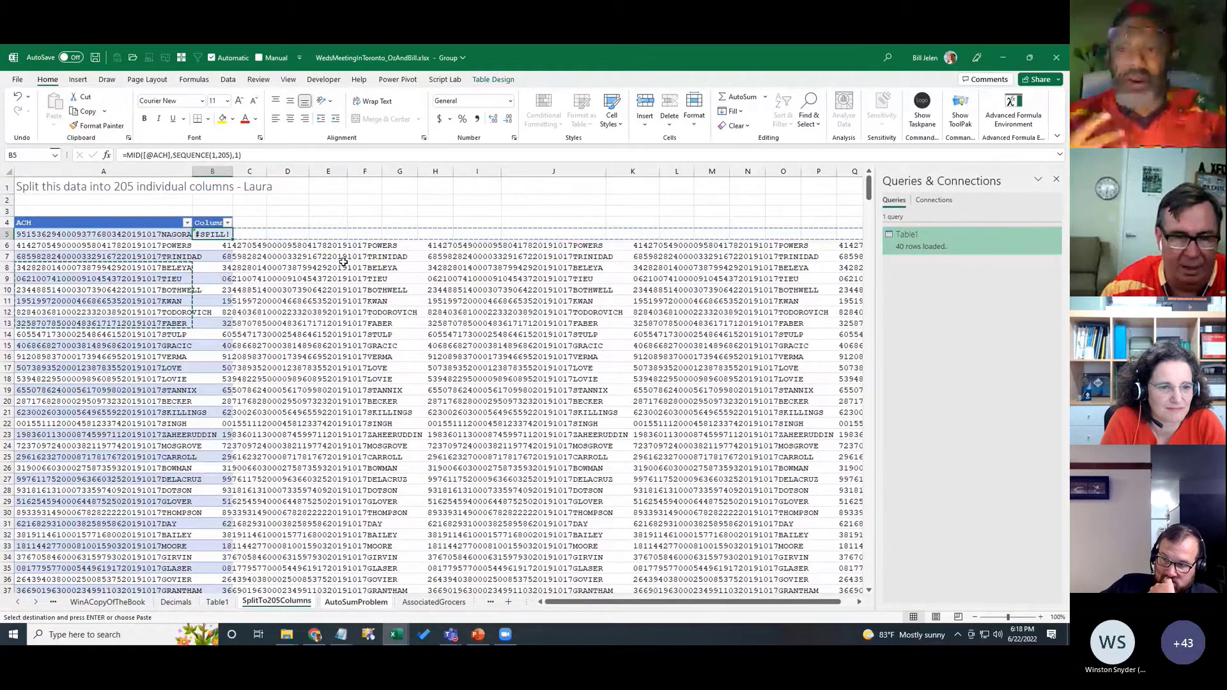
pyautogui.press('Delete')
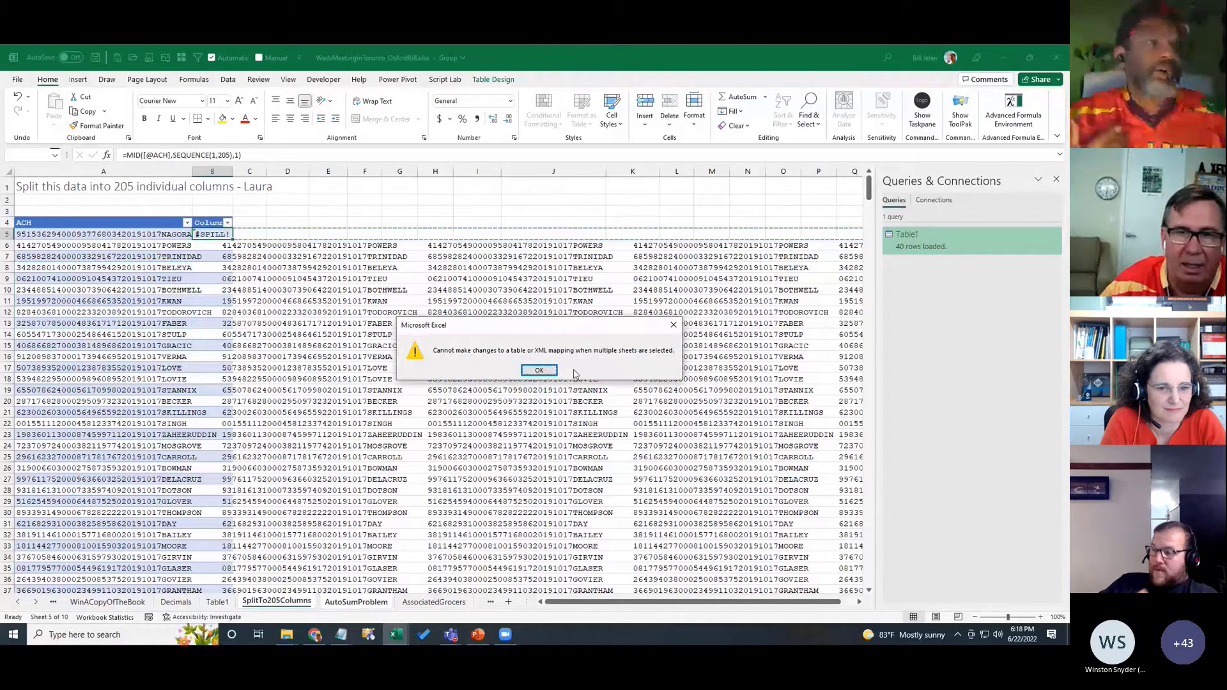
pyautogui.click(539, 370)
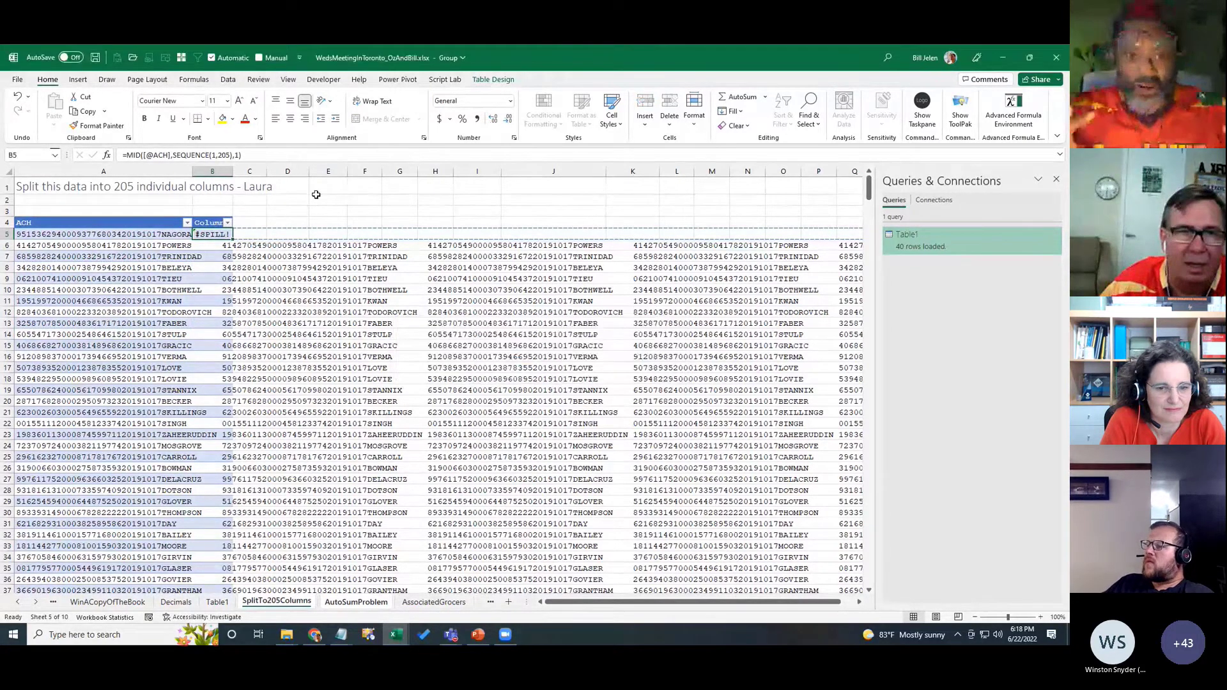
pyautogui.press('Delete')
pyautogui.click(541, 372)
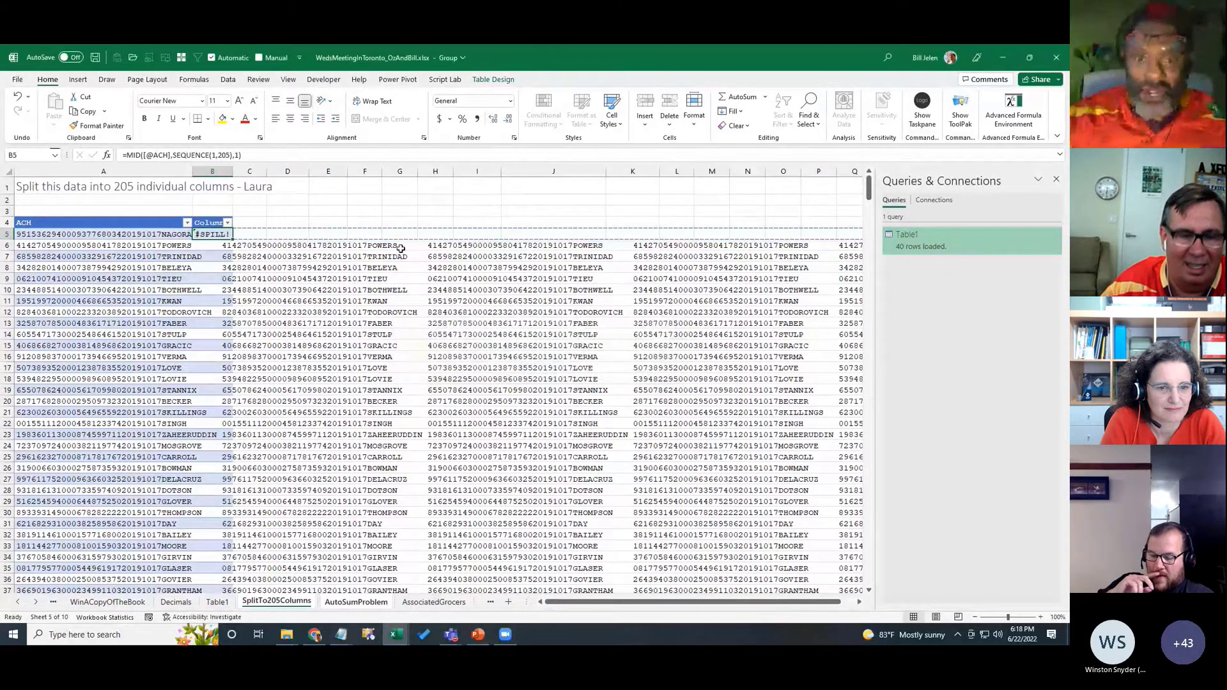
# Close WedsMeetingInToronto_OzAndBill.xlsx without saving and reopen it from the recent workbooks
pyautogui.hotkey('alt', 'f')
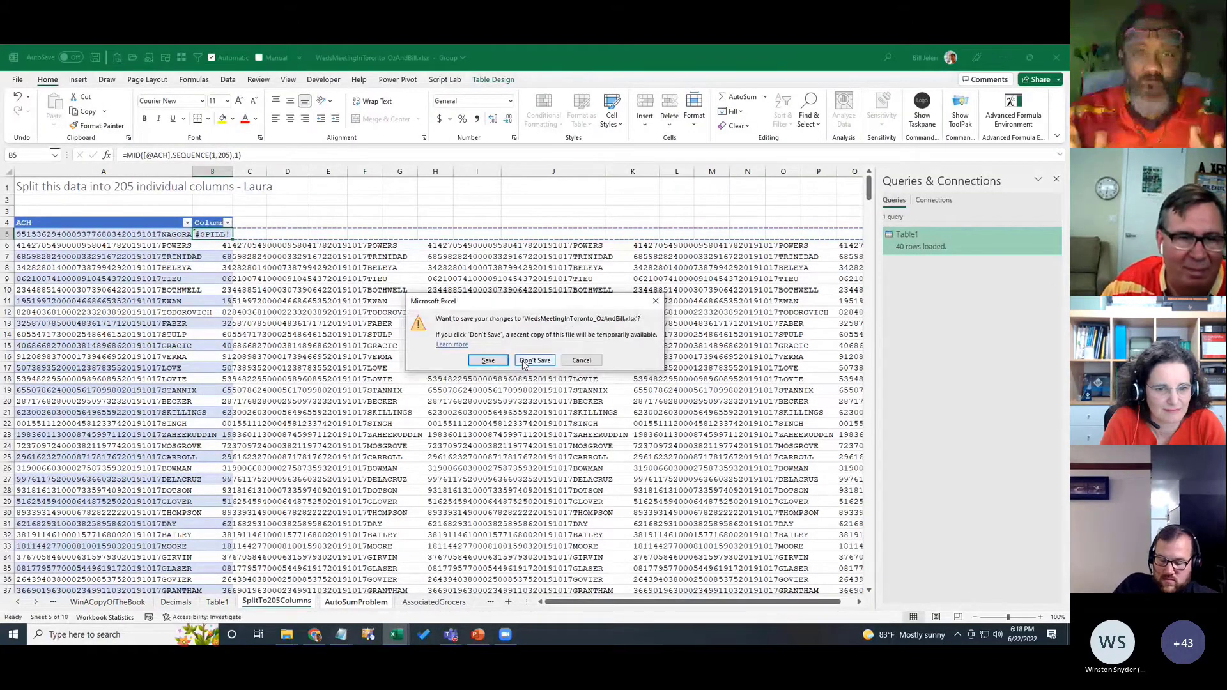
pyautogui.click(534, 361)
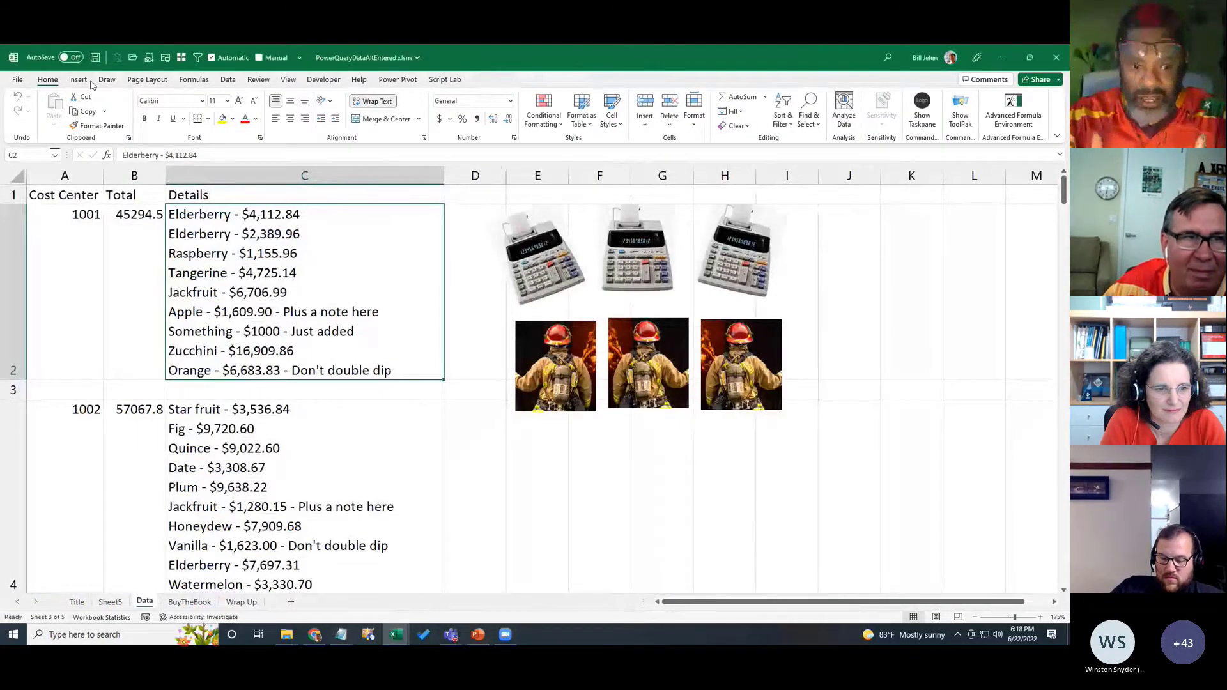
pyautogui.click(133, 57)
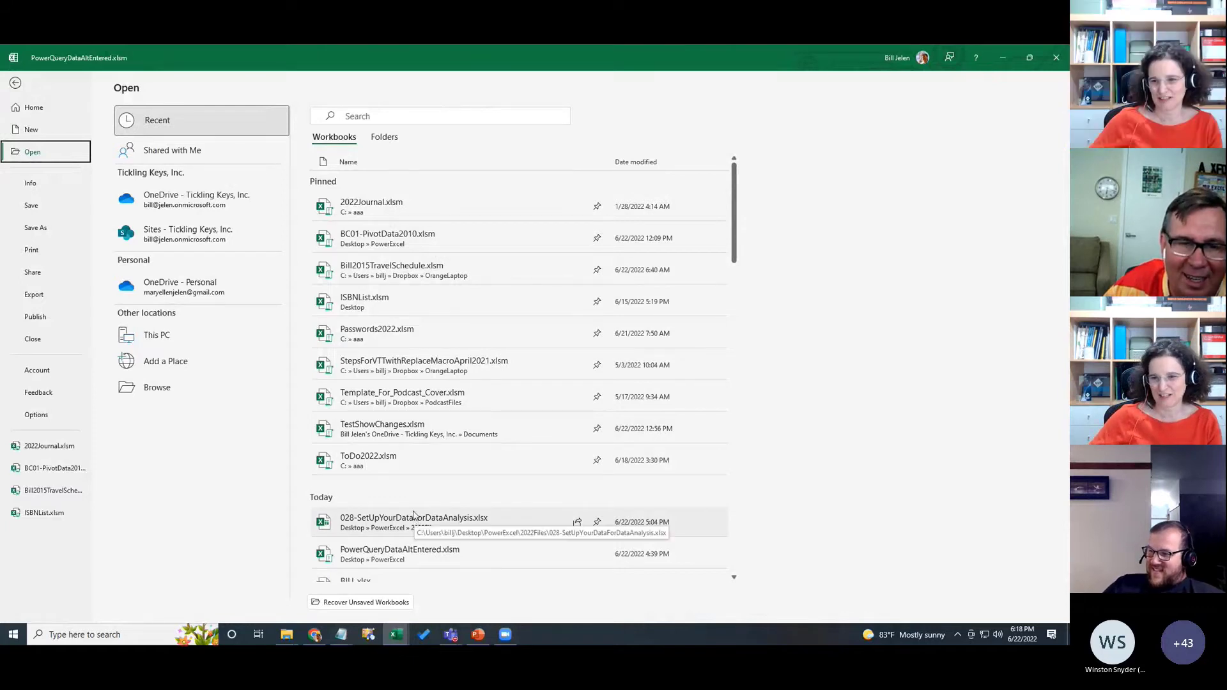
pyautogui.scroll(-3, 393, 499)
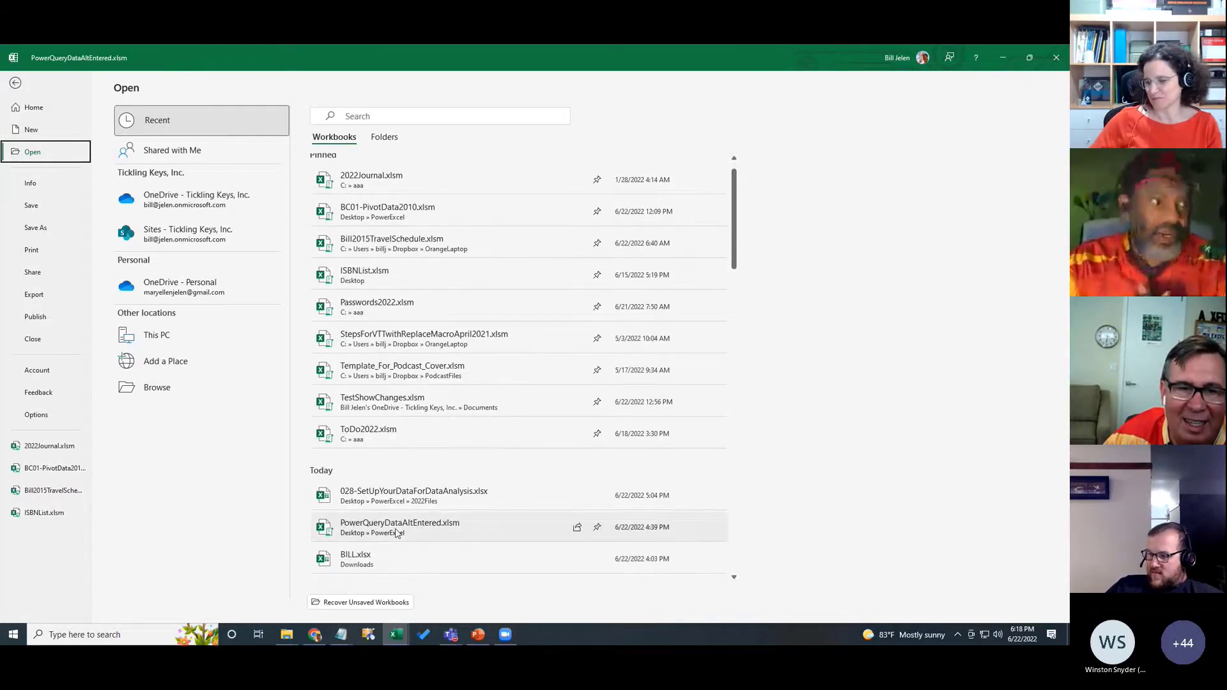
pyautogui.scroll(-3, 397, 532)
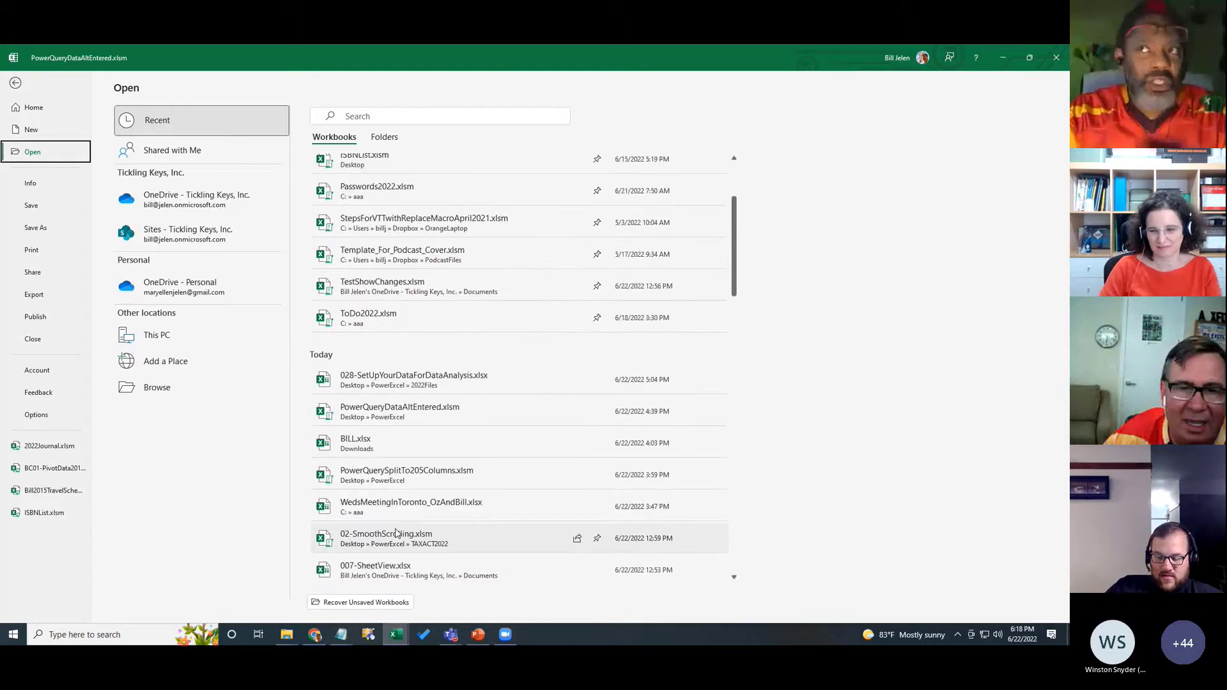
pyautogui.scroll(-2, 397, 532)
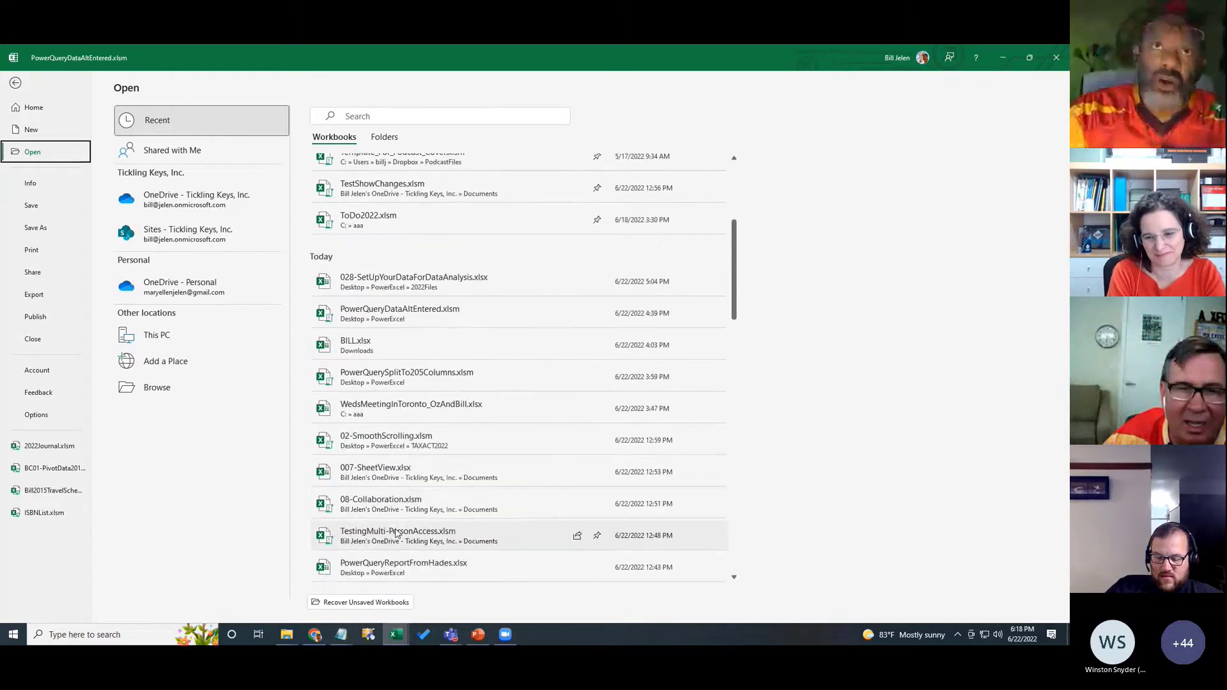
pyautogui.click(399, 398)
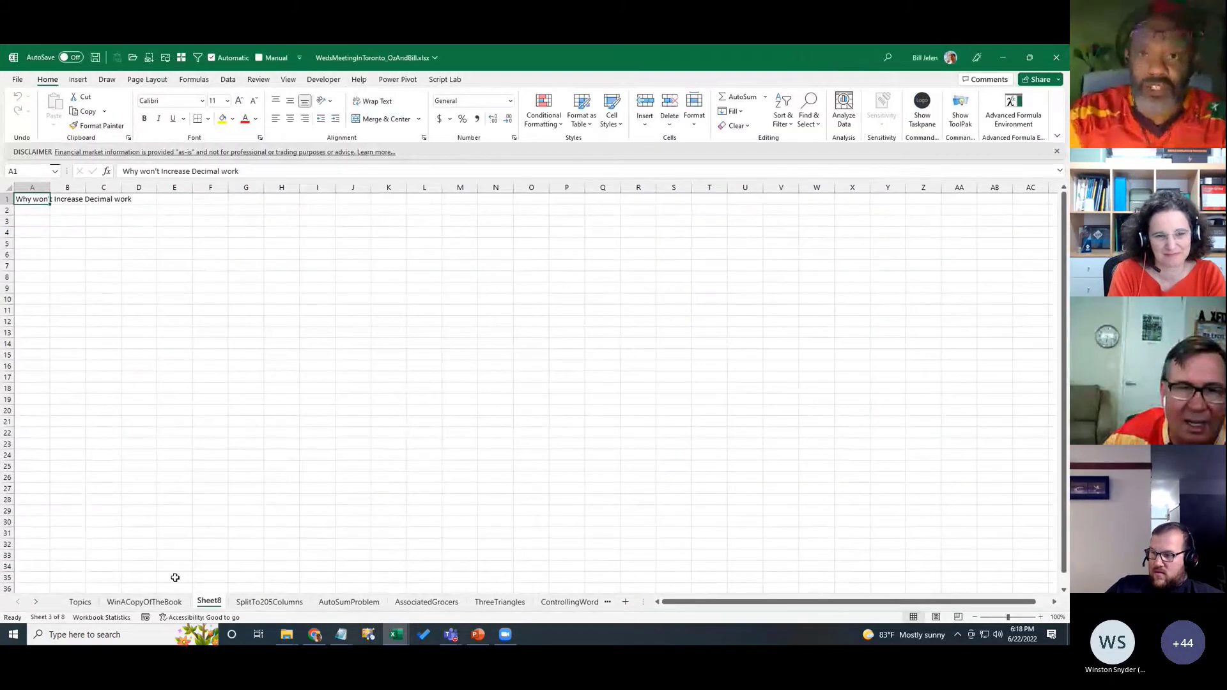
# Go through the SplitTo205Columns and AutoSumProblem sheets to the AssociatedGrocers sheet
pyautogui.click(254, 602)
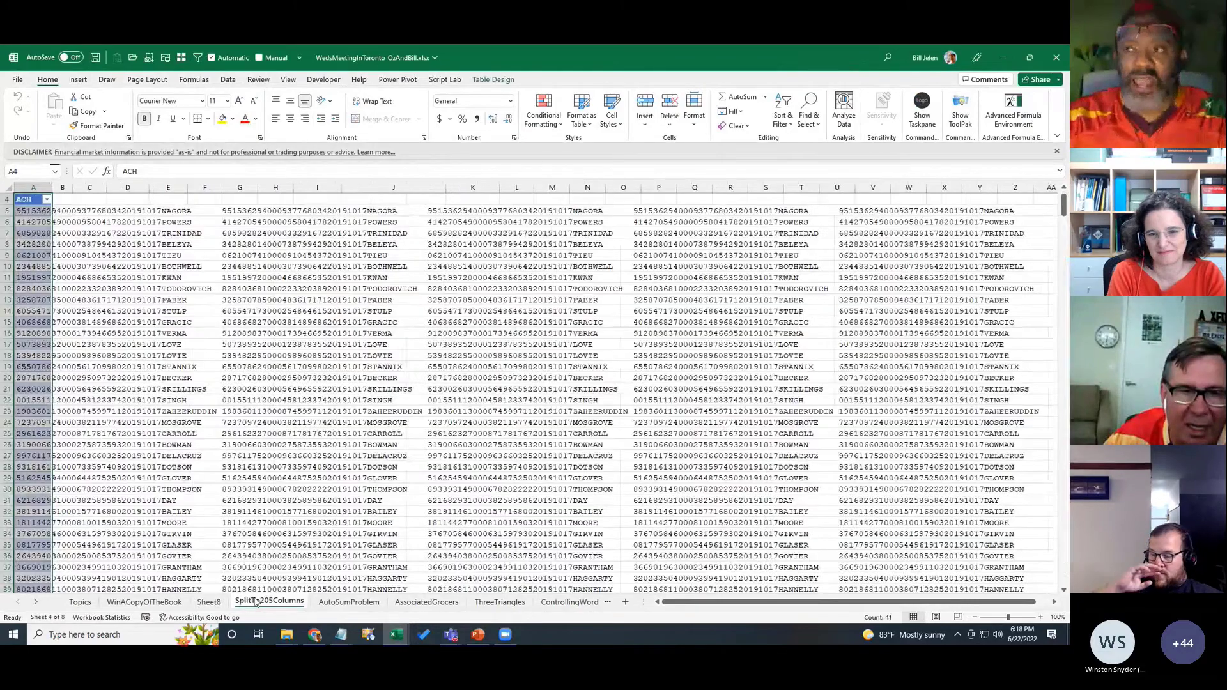
pyautogui.click(349, 601)
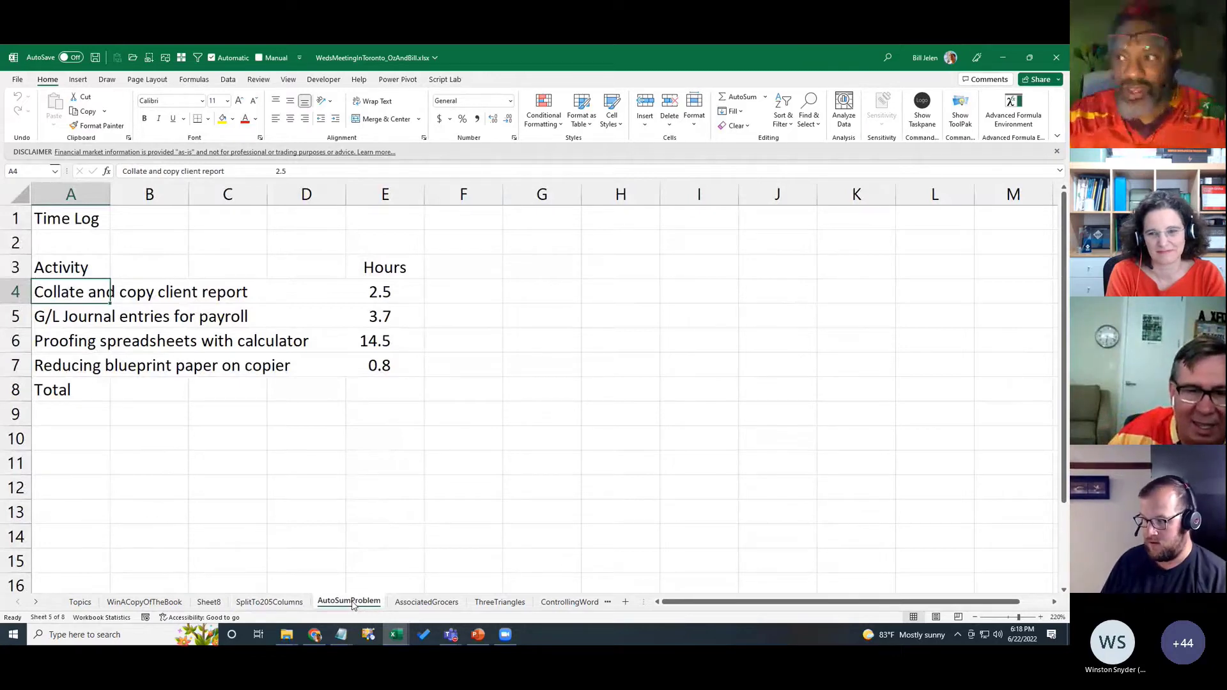
pyautogui.click(415, 604)
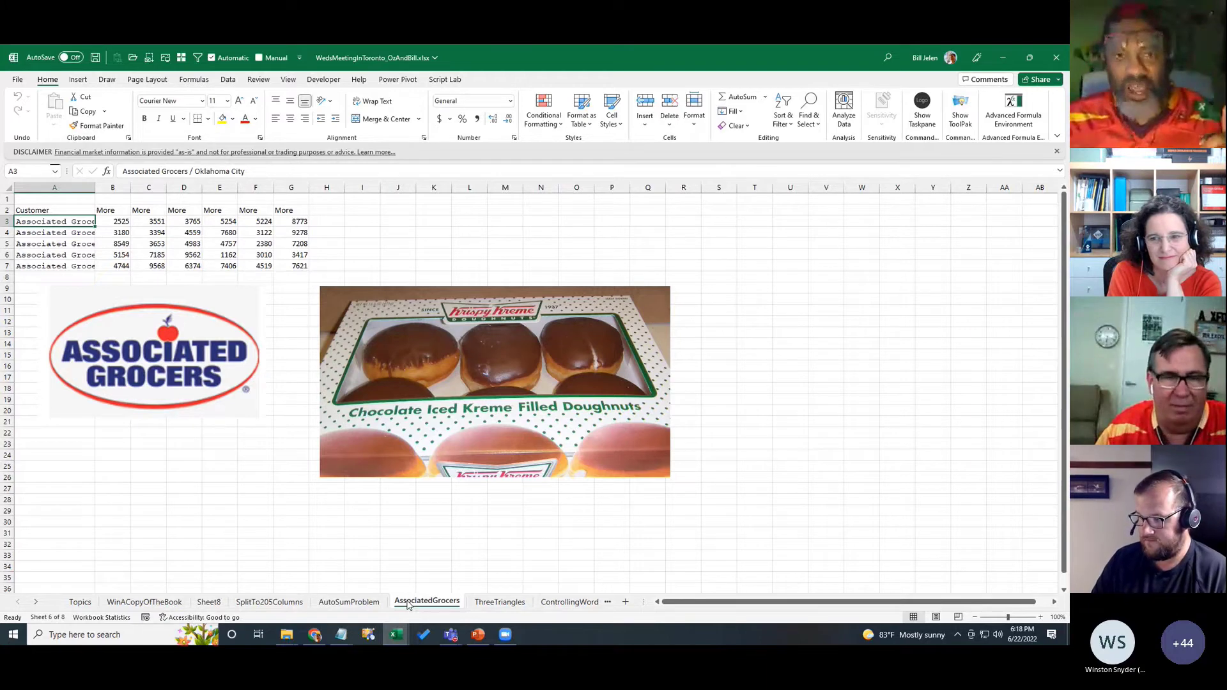
pyautogui.hotkey('alt', 'Tab')
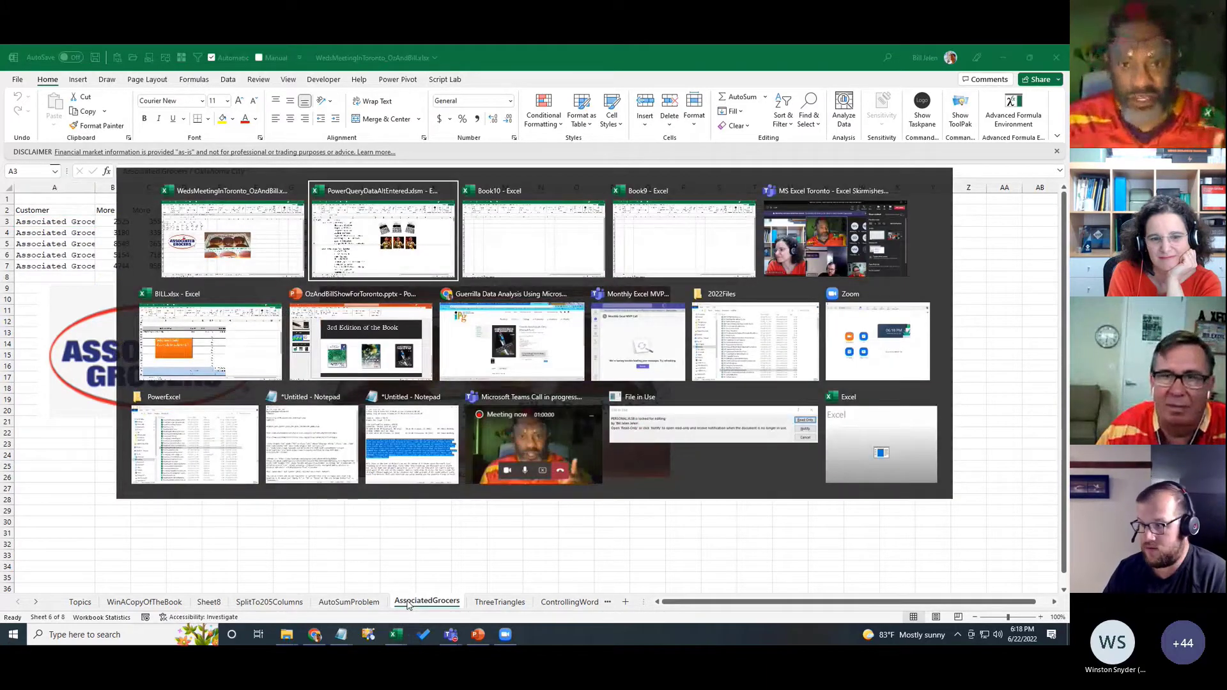
pyautogui.press('Escape')
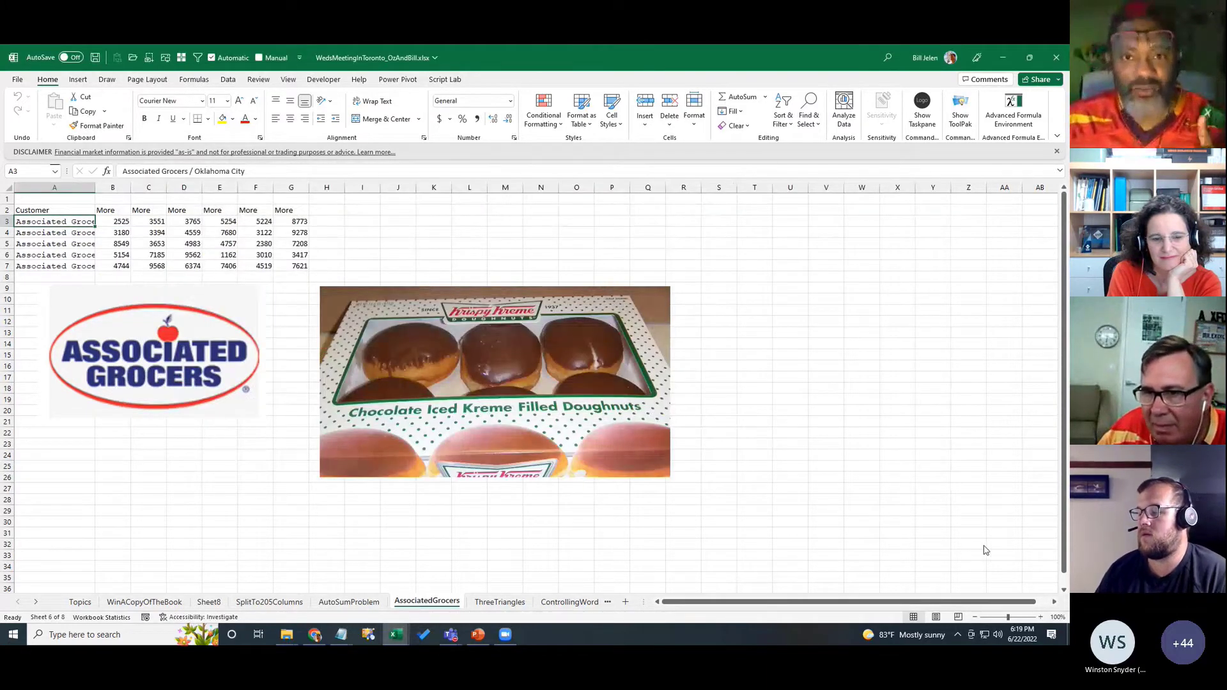
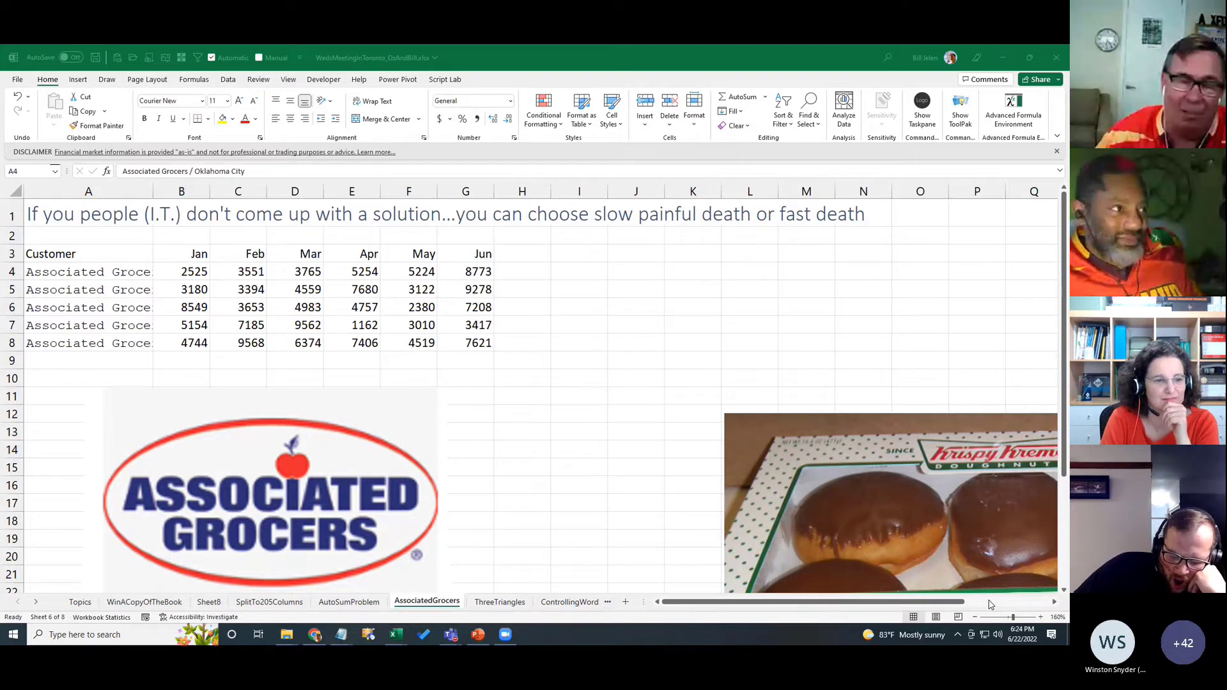
# Widen column A to show the full customer names and narrow it again to fit only "Associated Grocers"
pyautogui.click(87, 269)
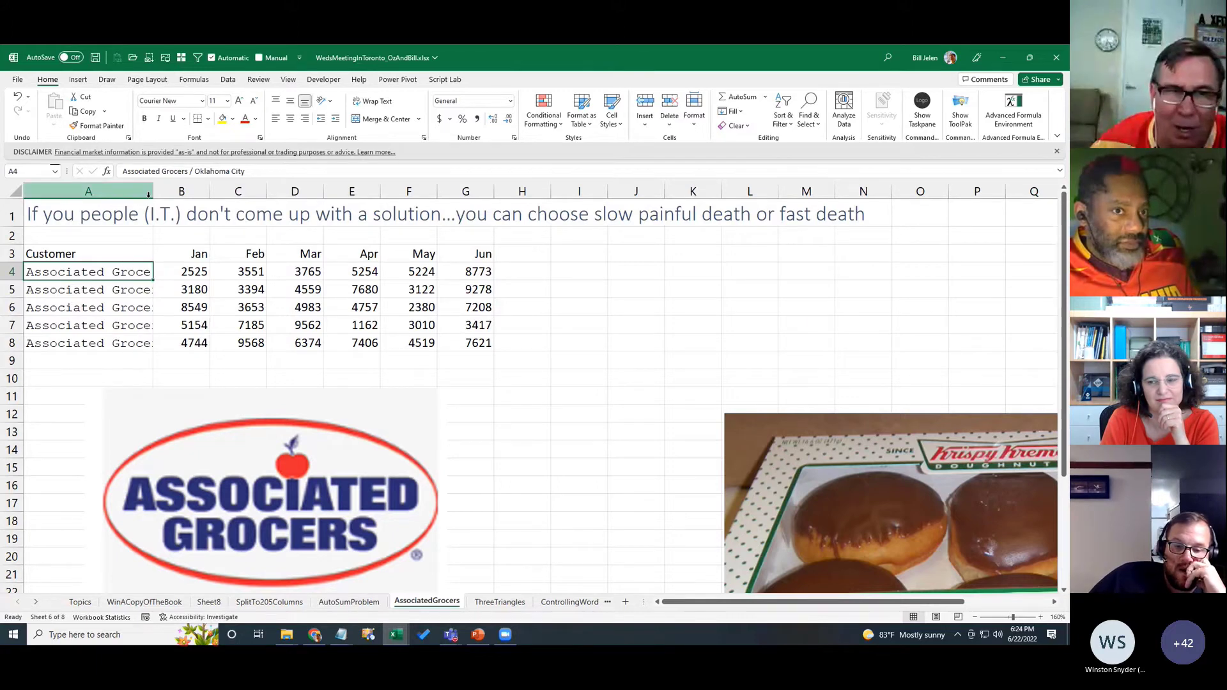
pyautogui.moveTo(153, 191); pyautogui.dragTo(366, 198)
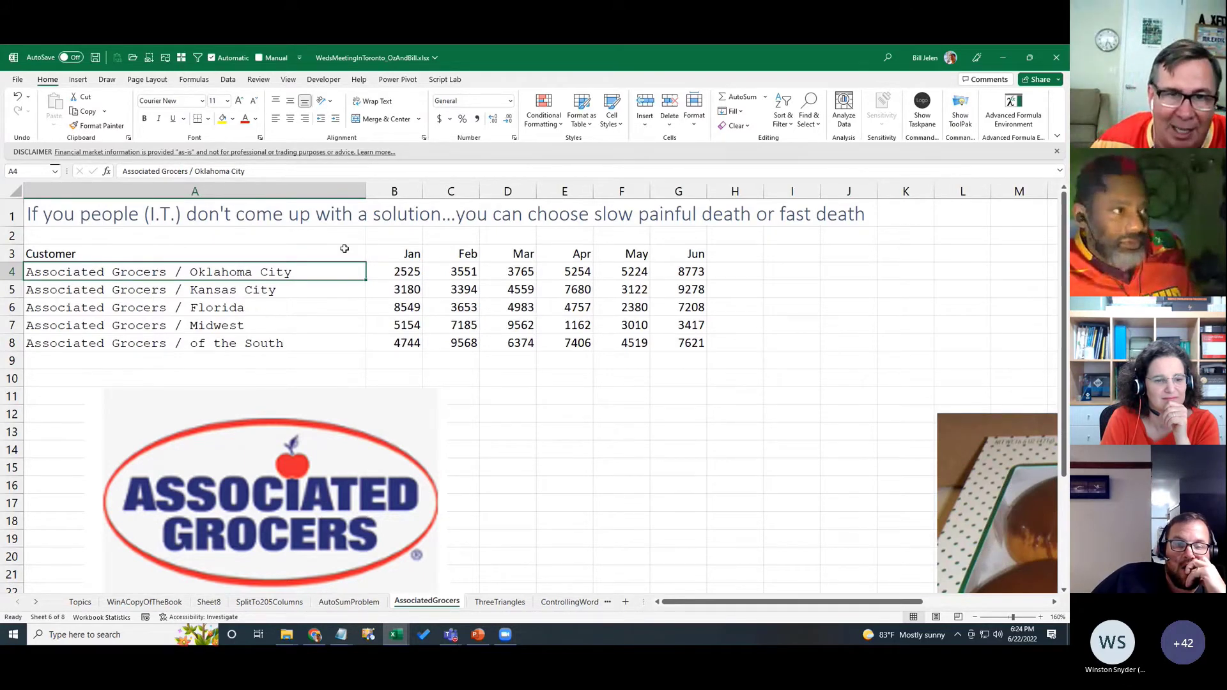
pyautogui.moveTo(365, 194); pyautogui.dragTo(168, 202)
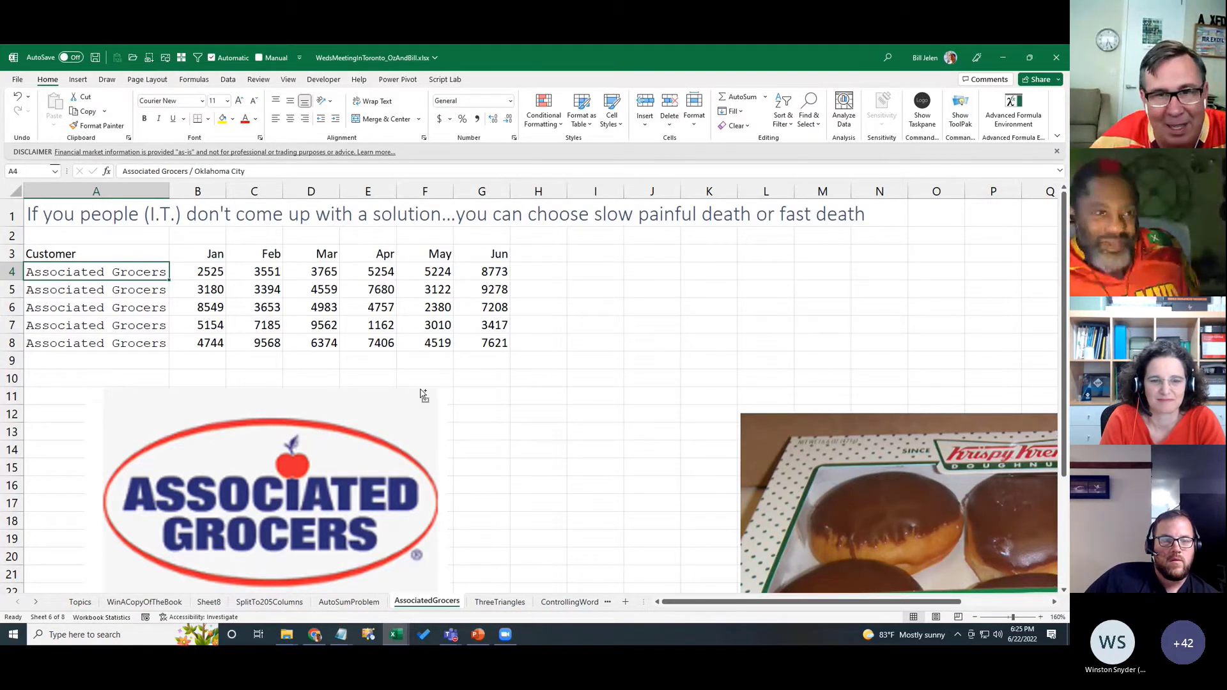
# Move the doughnut picture up beside the customer table, starting at about column I, row 2
pyautogui.keyDown('ctrl'); pyautogui.scroll(-3, 496, 397); pyautogui.keyUp('ctrl')
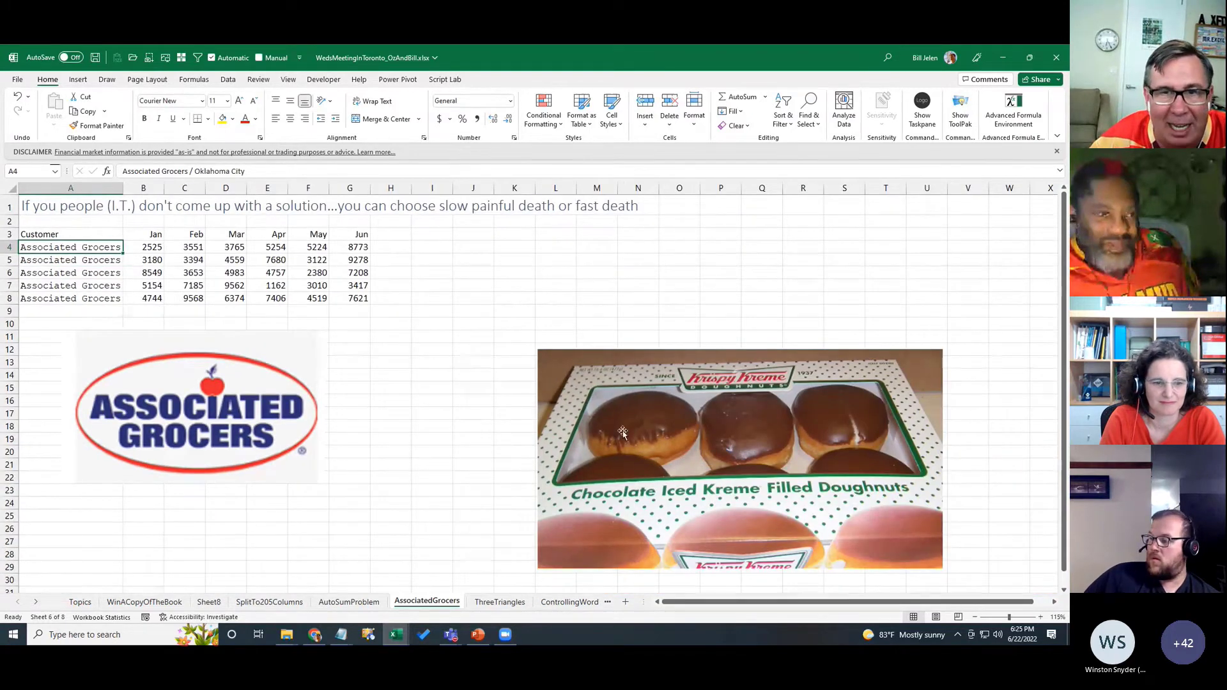
pyautogui.moveTo(623, 436); pyautogui.dragTo(499, 305)
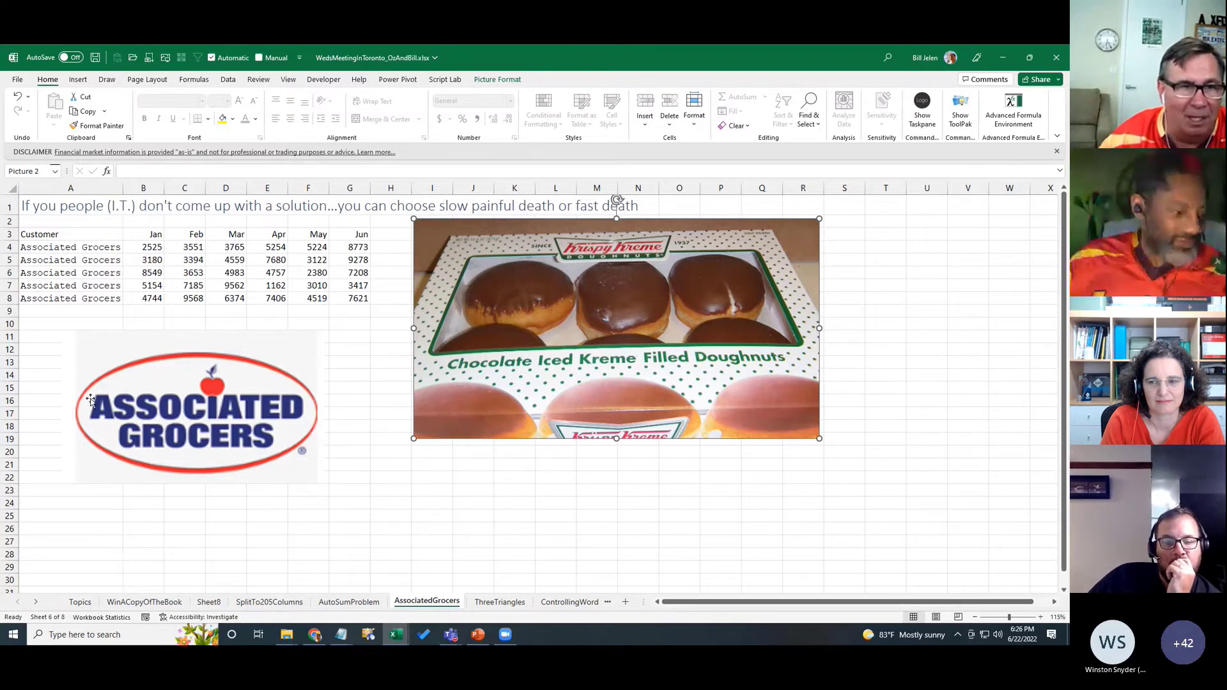
# Replace all occurrences of "ASSOCIATED GROCERS /" with "A/G" in the customer names in A4:A8
pyautogui.click(52, 247)
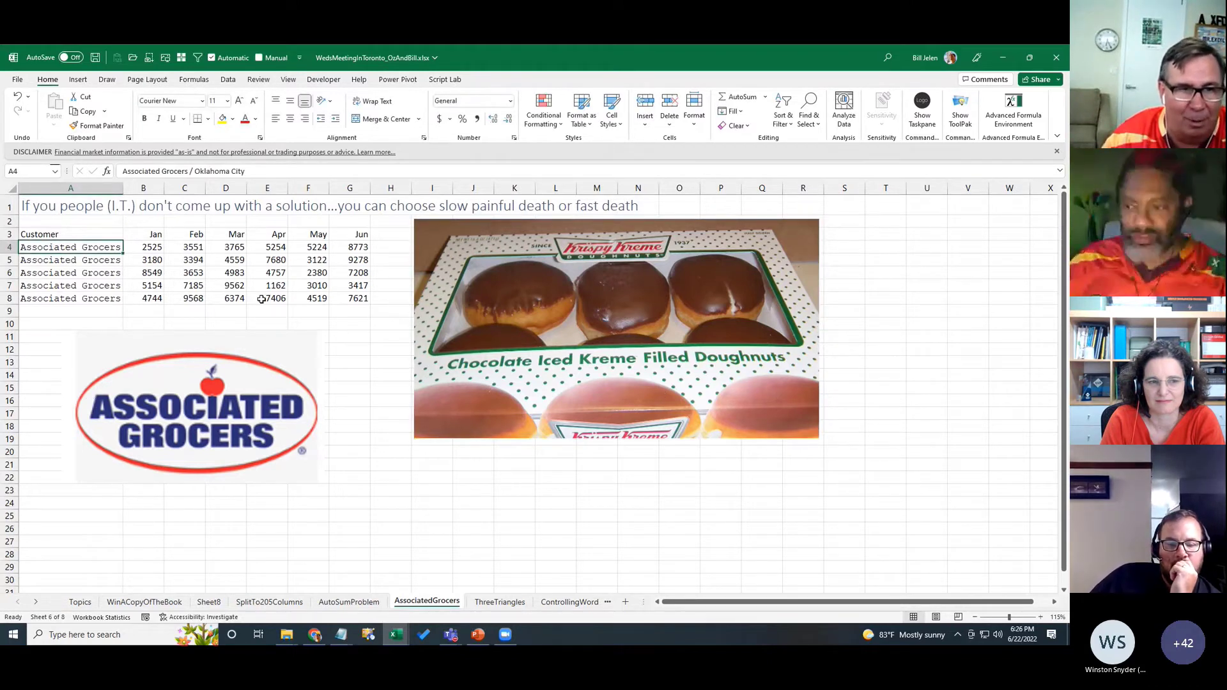
pyautogui.hotkey('ctrl', 'shift', 'Down')
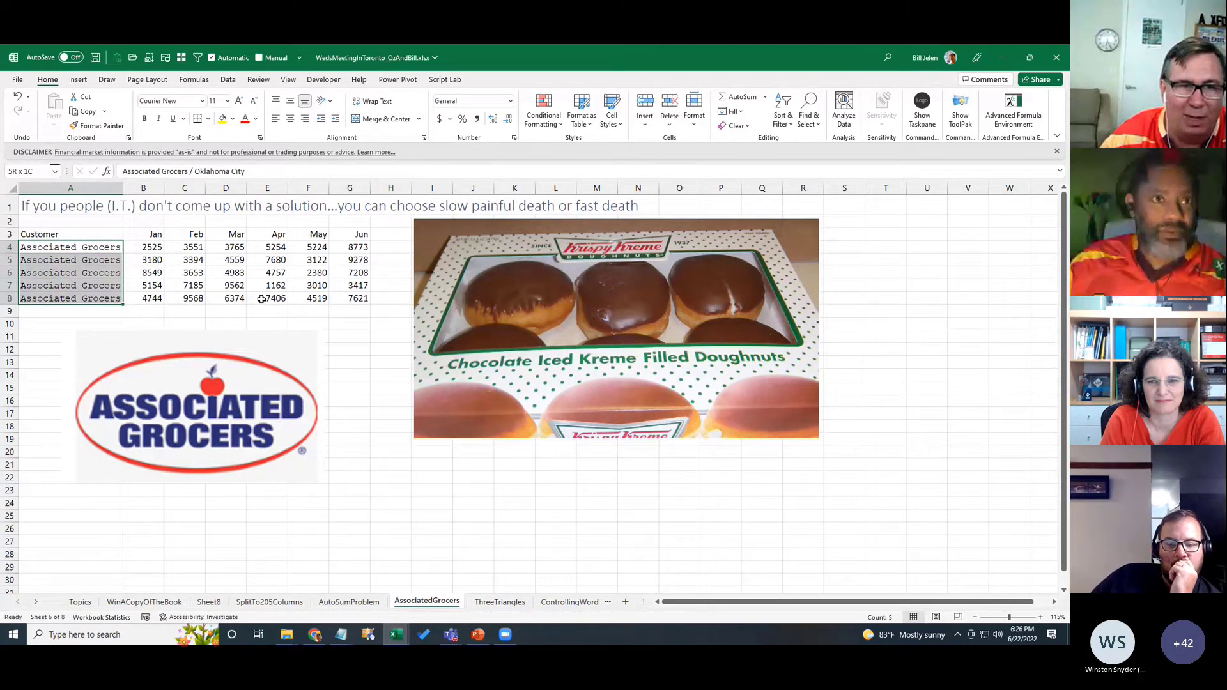
pyautogui.hotkey('ctrl', 'h')
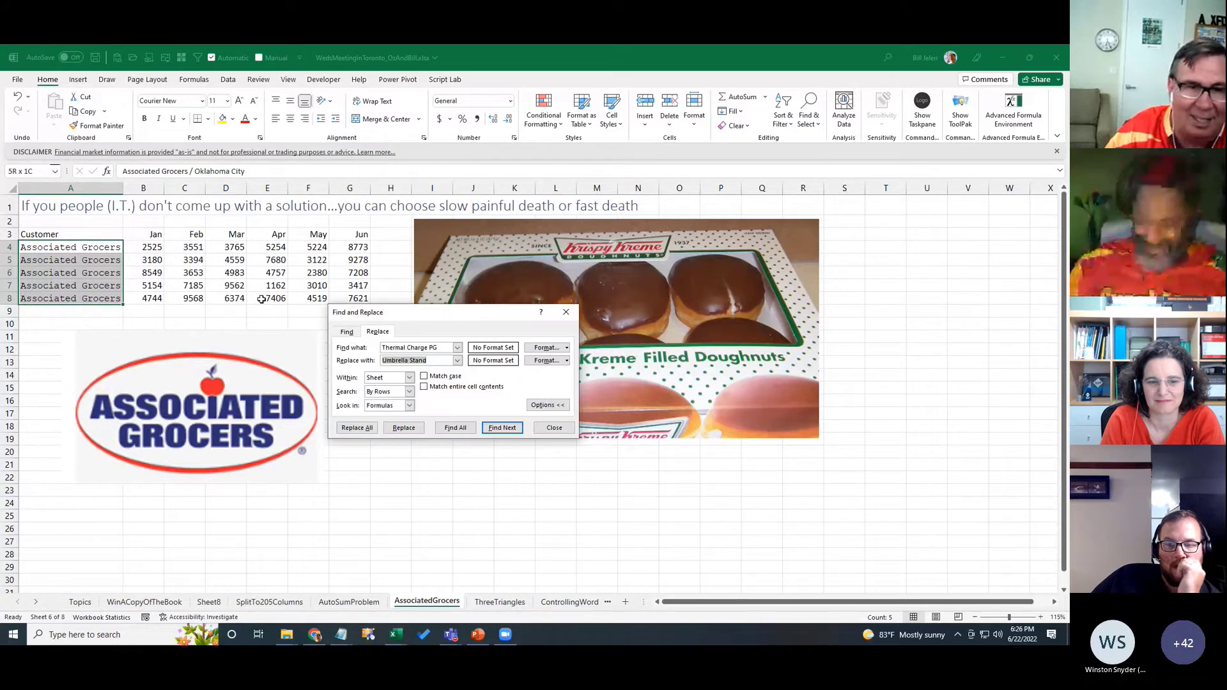
pyautogui.write('ASS')
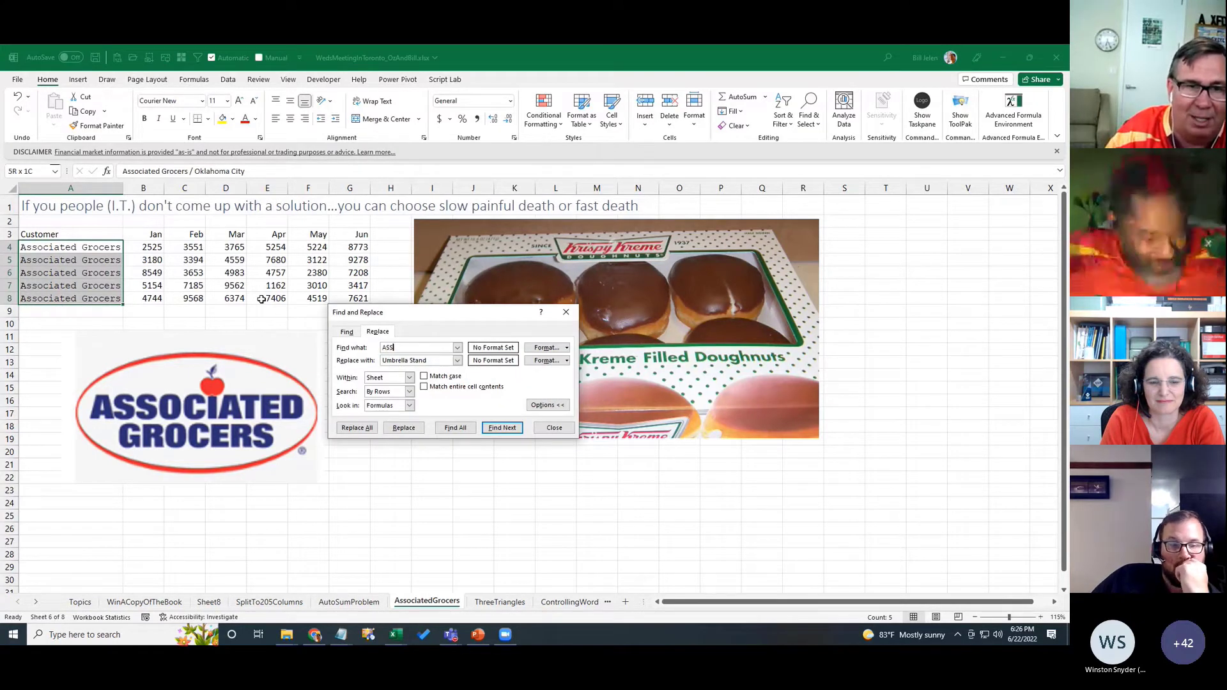
pyautogui.write('OCIAT')
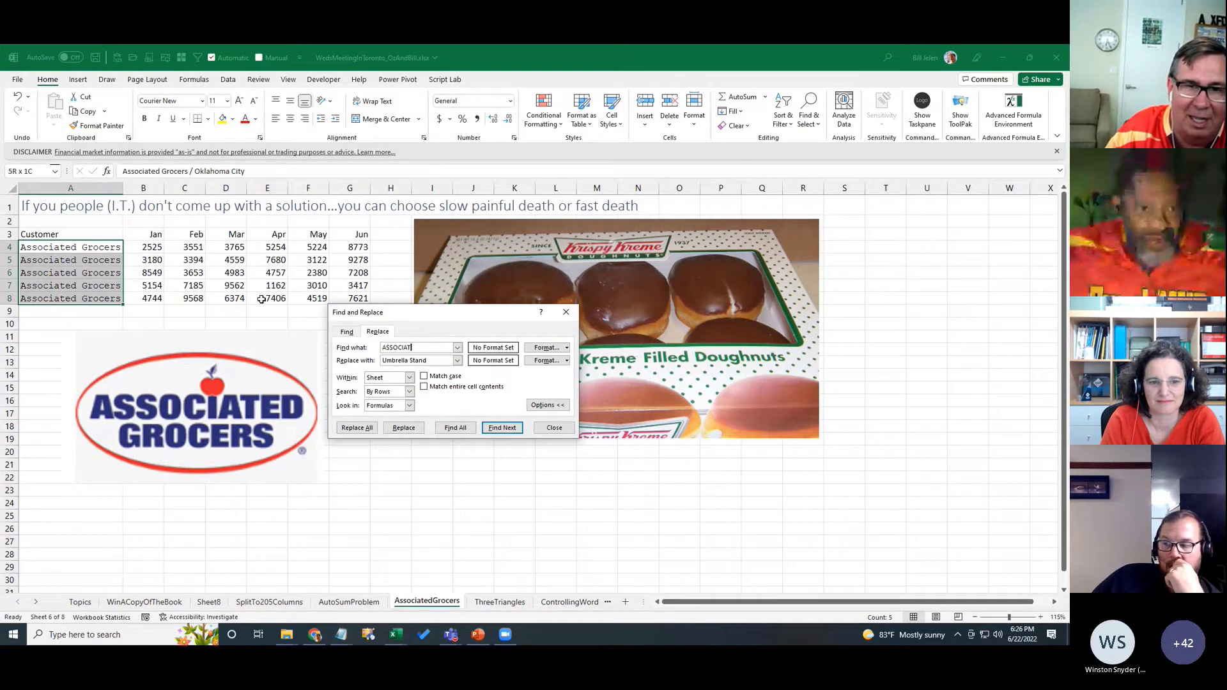
pyautogui.write('ED GROCERS /')
pyautogui.press('Tab')
pyautogui.write('A')
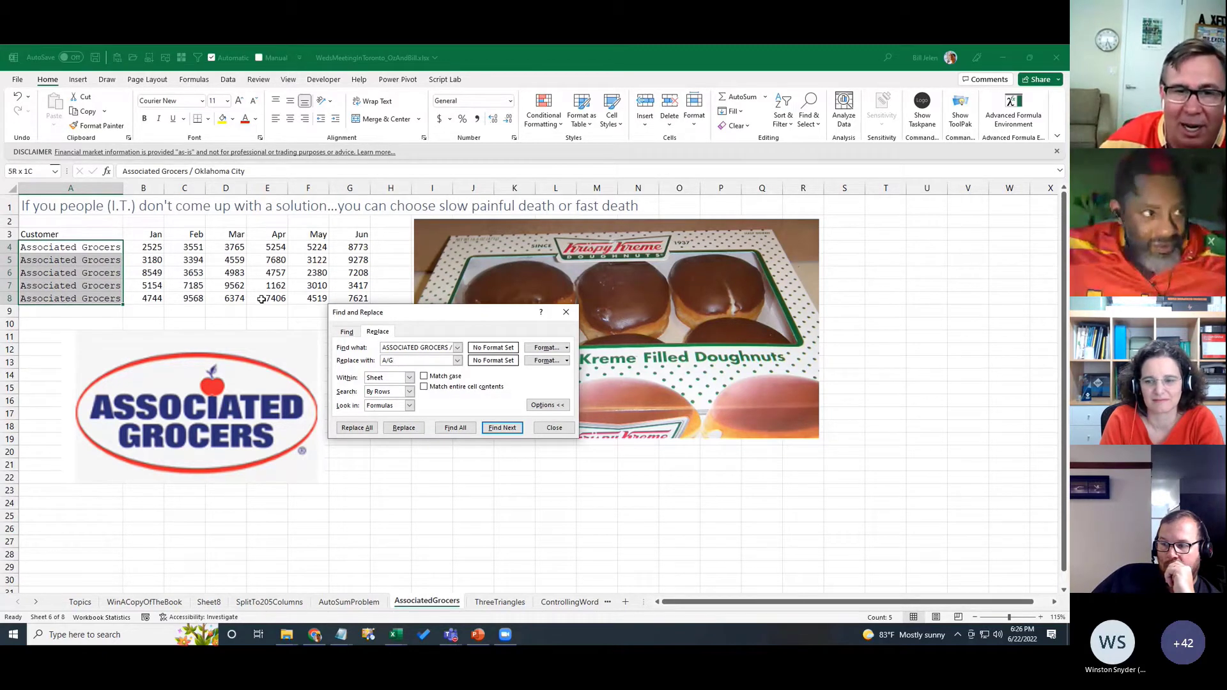
pyautogui.click(359, 428)
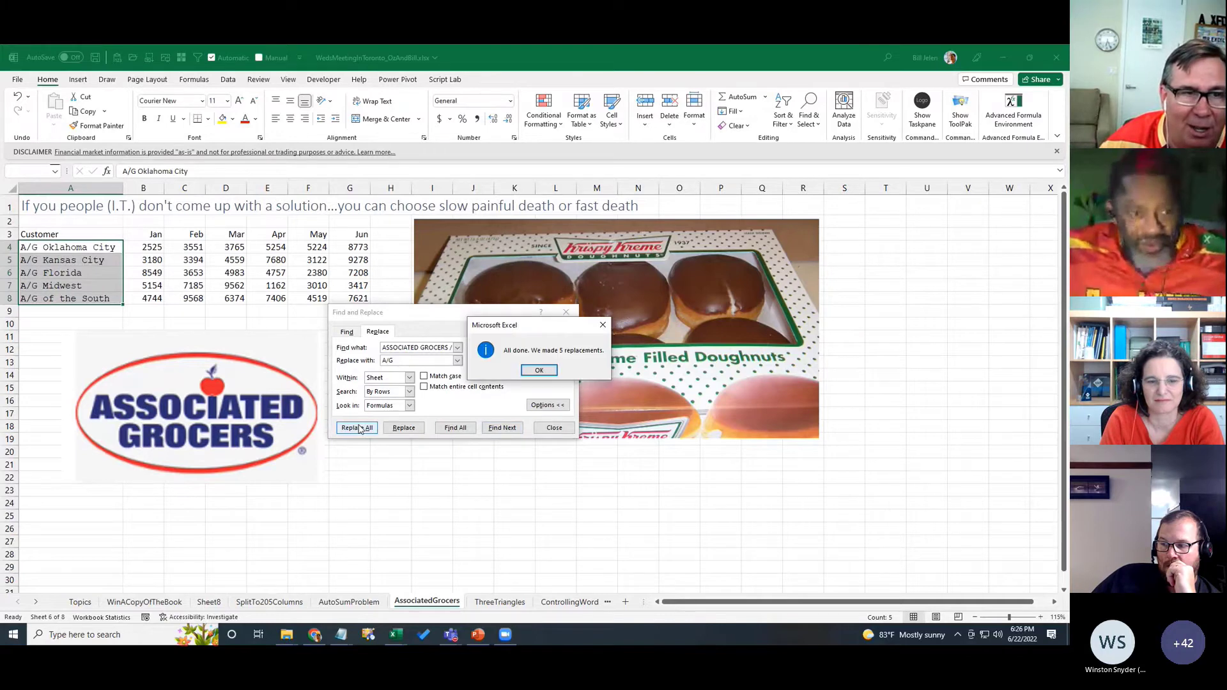
pyautogui.click(539, 374)
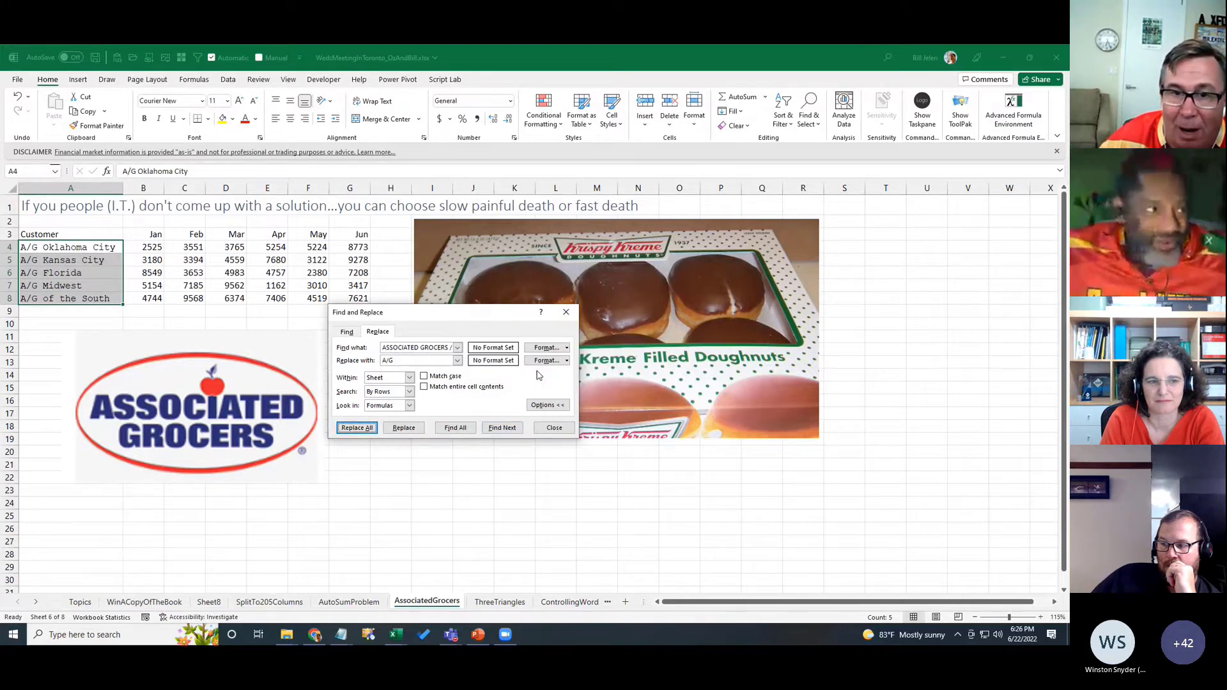
pyautogui.click(554, 428)
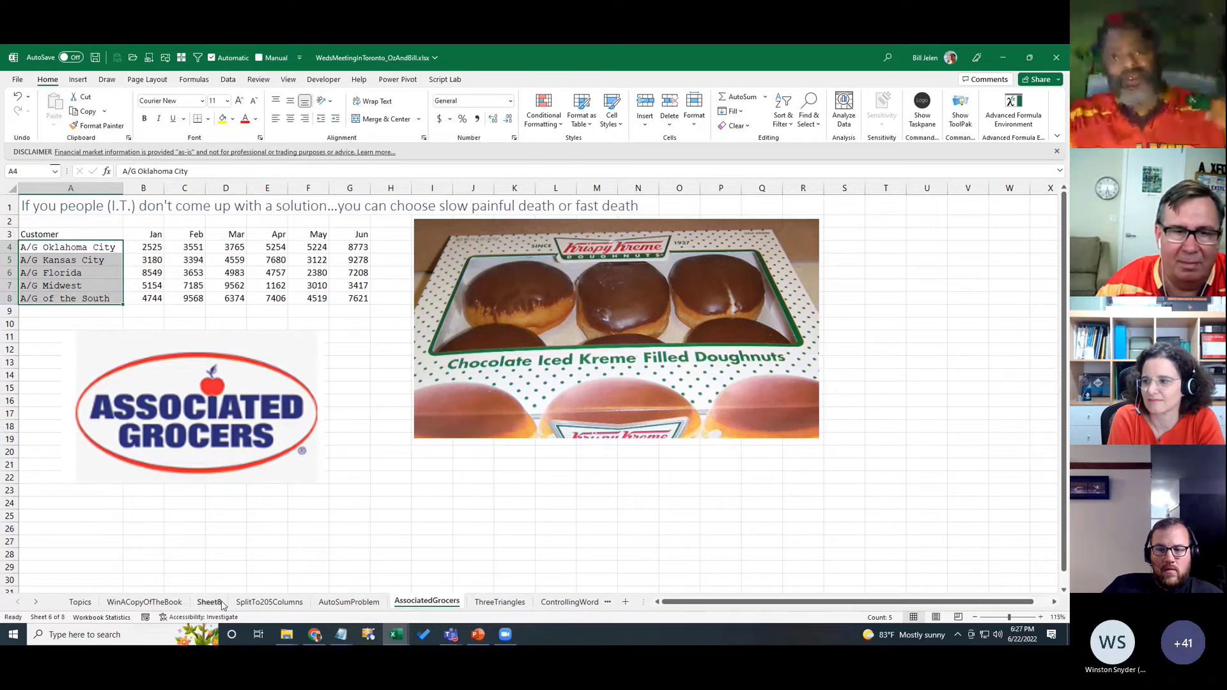
# Switch to the PowerQueryDataAltEntered.xlsm workbook and open its MyData query for editing in the Power Query Editor
pyautogui.hotkey('alt', 'Tab')
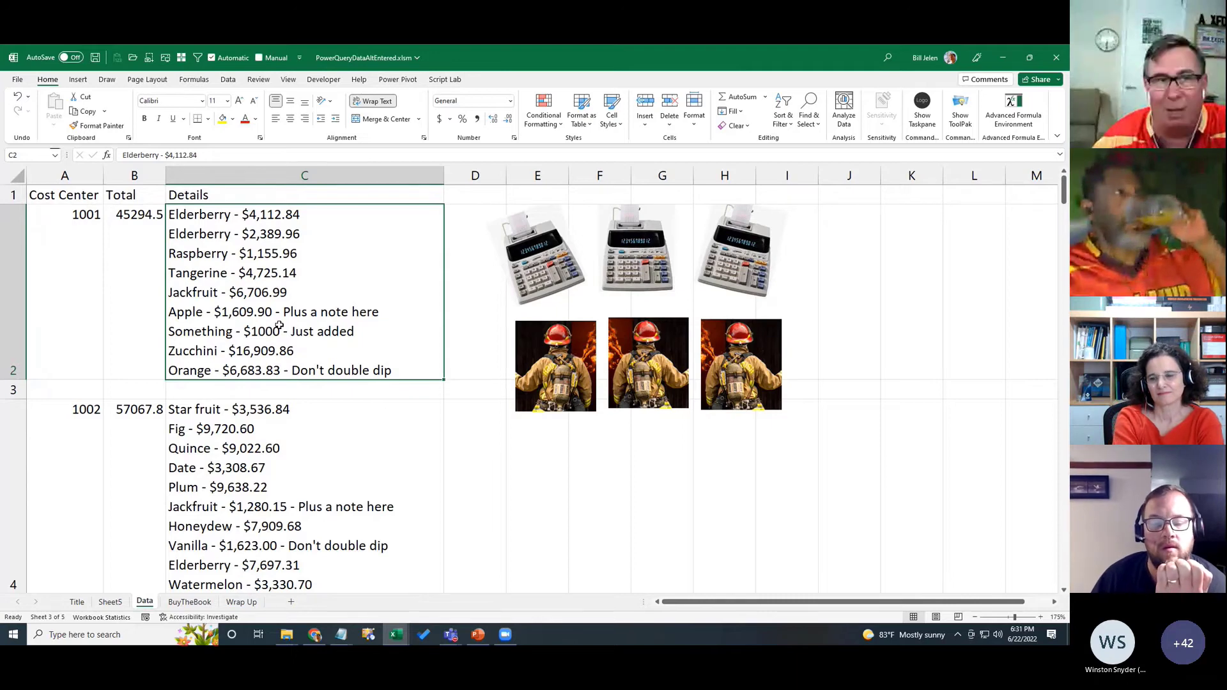
pyautogui.click(231, 82)
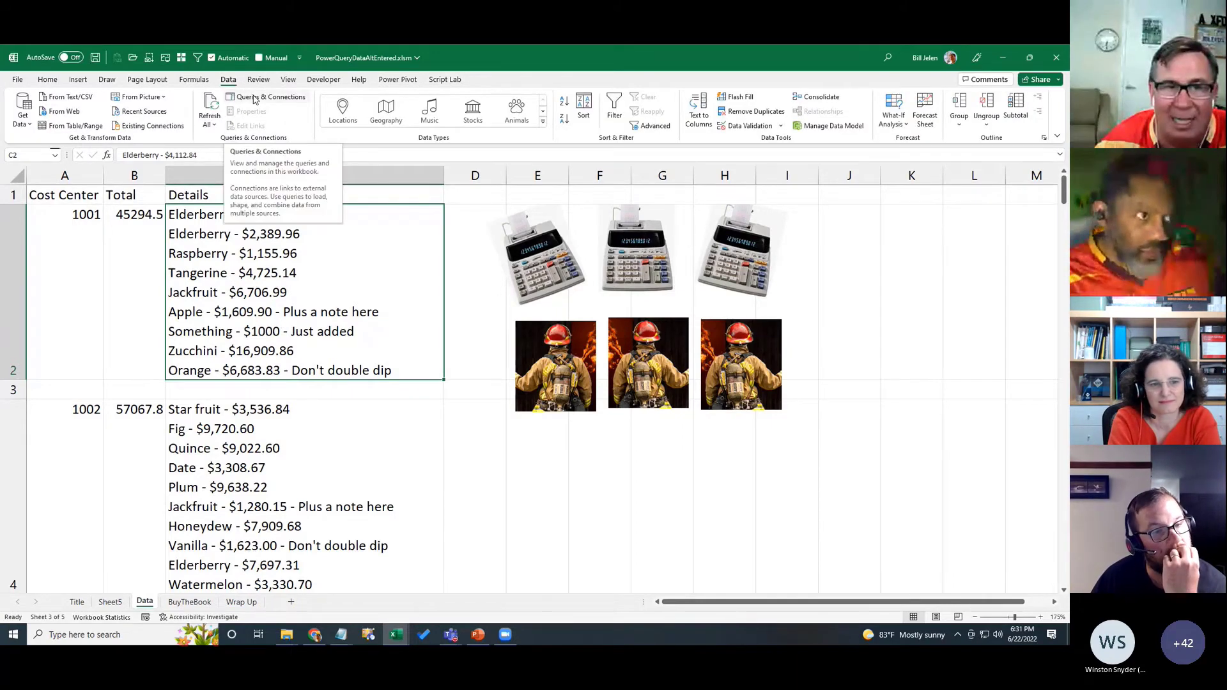
pyautogui.click(254, 99)
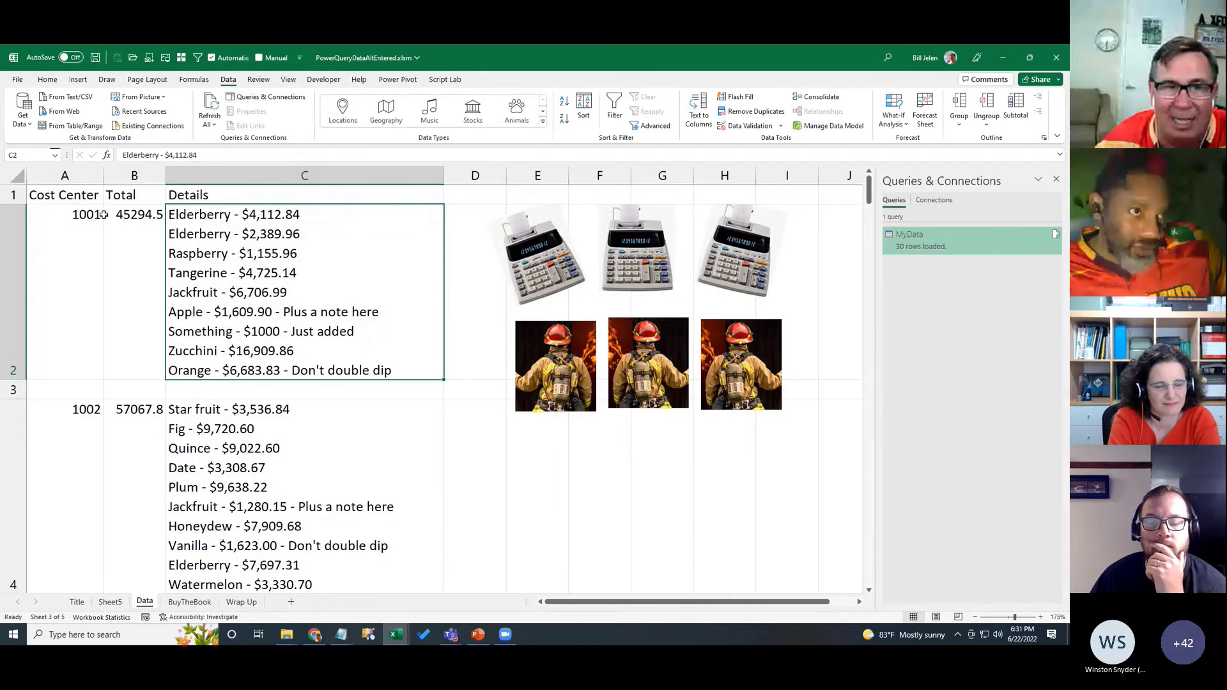
pyautogui.rightClick(922, 248)
pyautogui.click(947, 281)
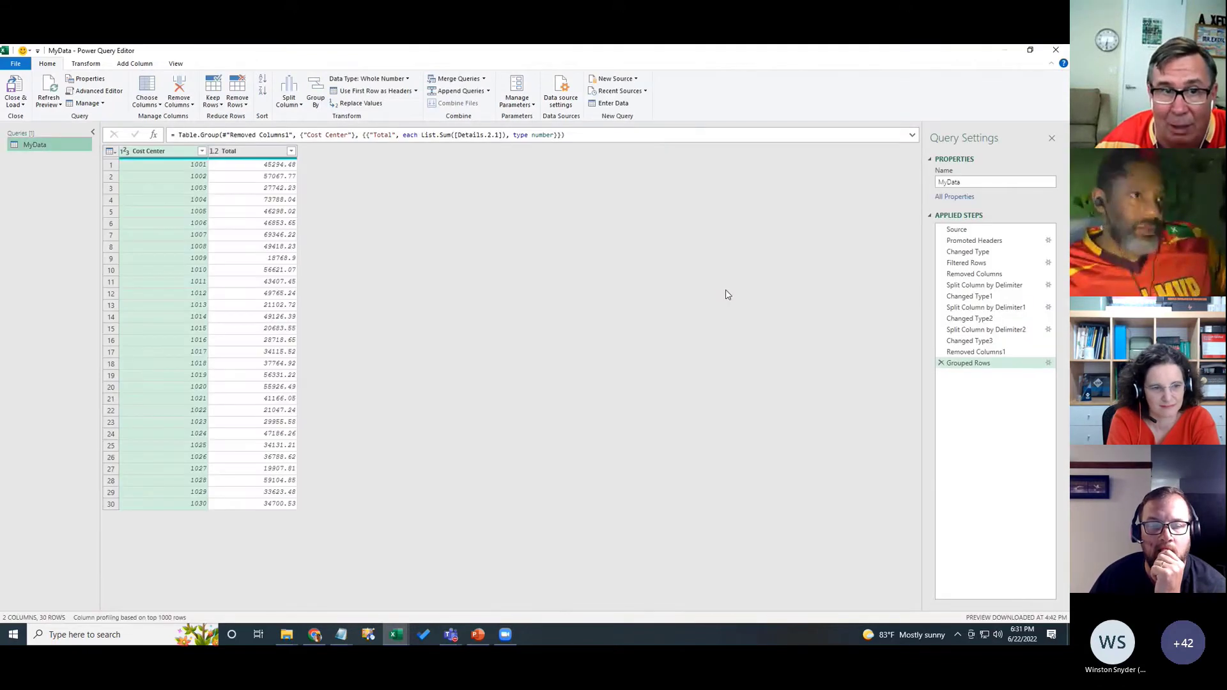
# Review the MyData query's applied steps from Promoted Headers through the column splits and type changes to Grouped Rows
pyautogui.click(985, 242)
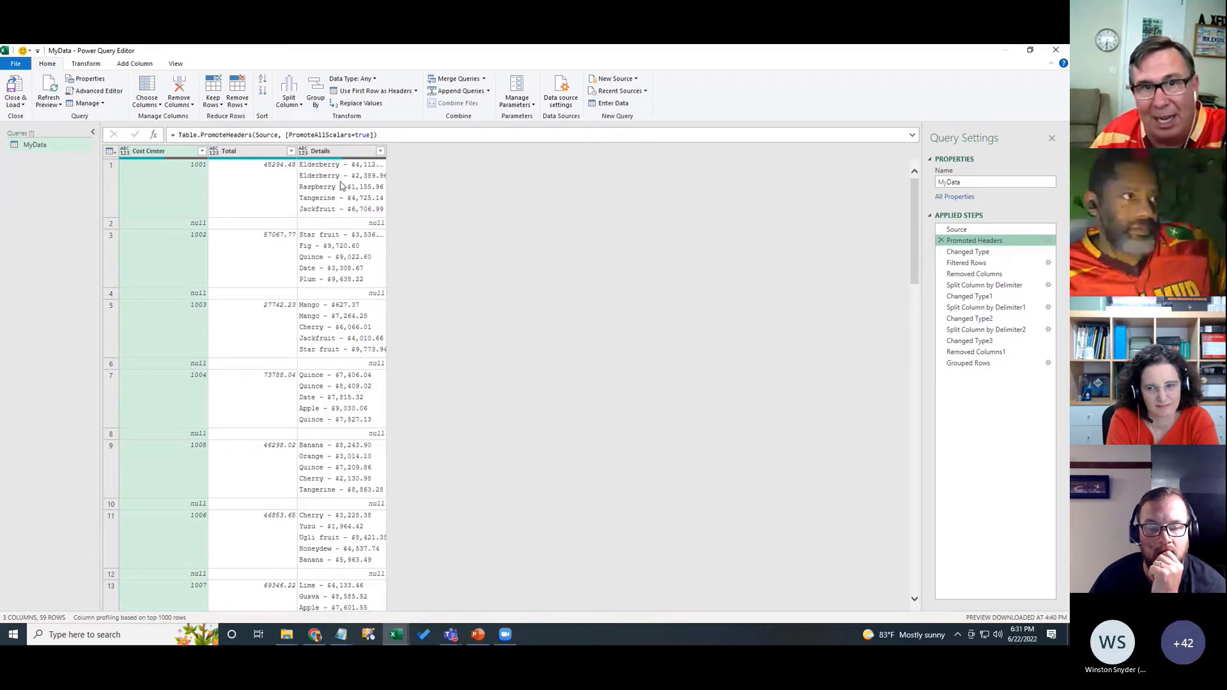
pyautogui.click(974, 263)
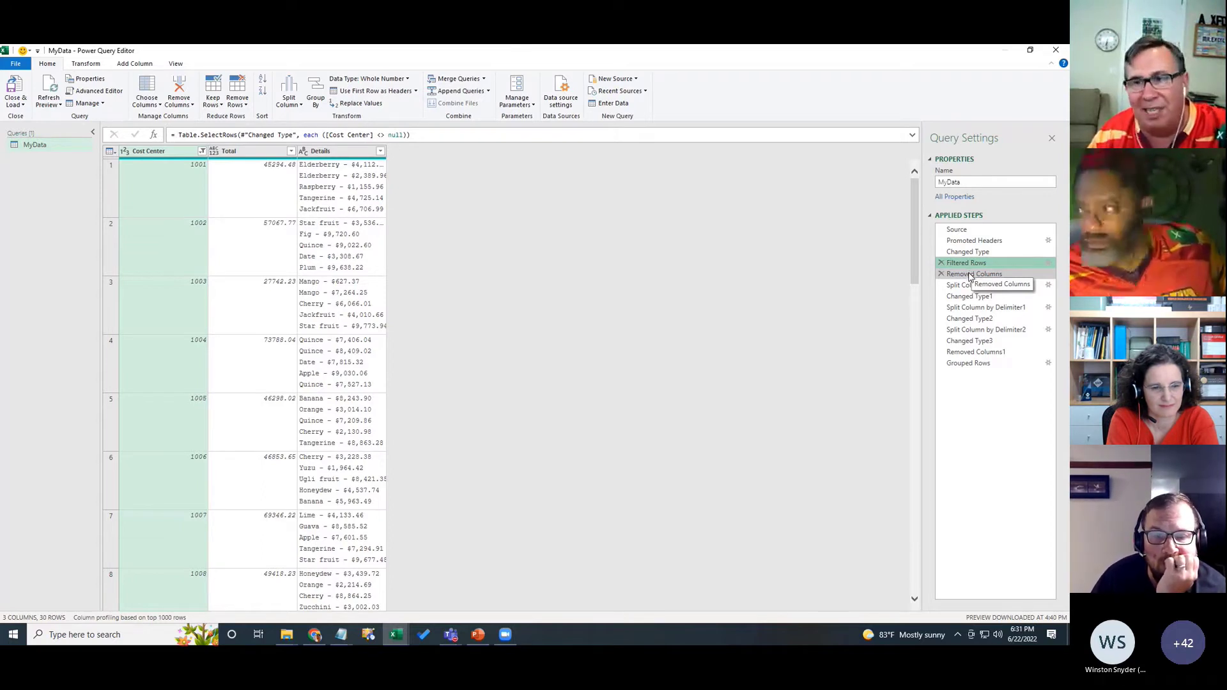
pyautogui.click(969, 276)
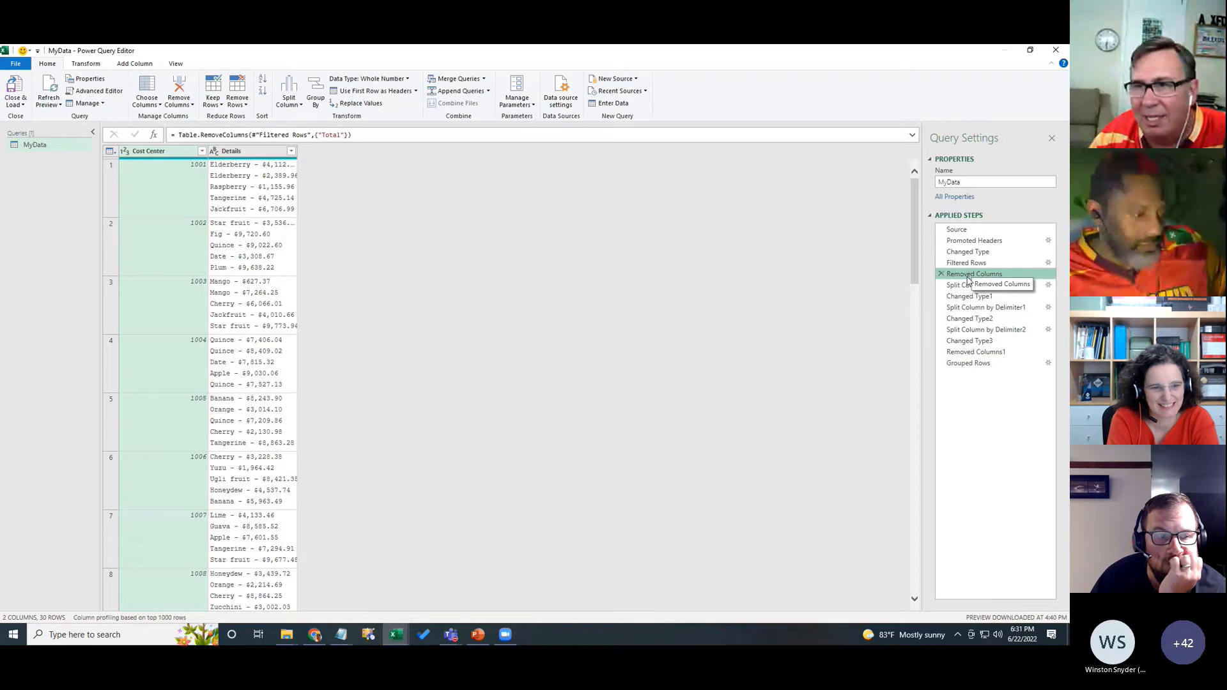
pyautogui.click(966, 285)
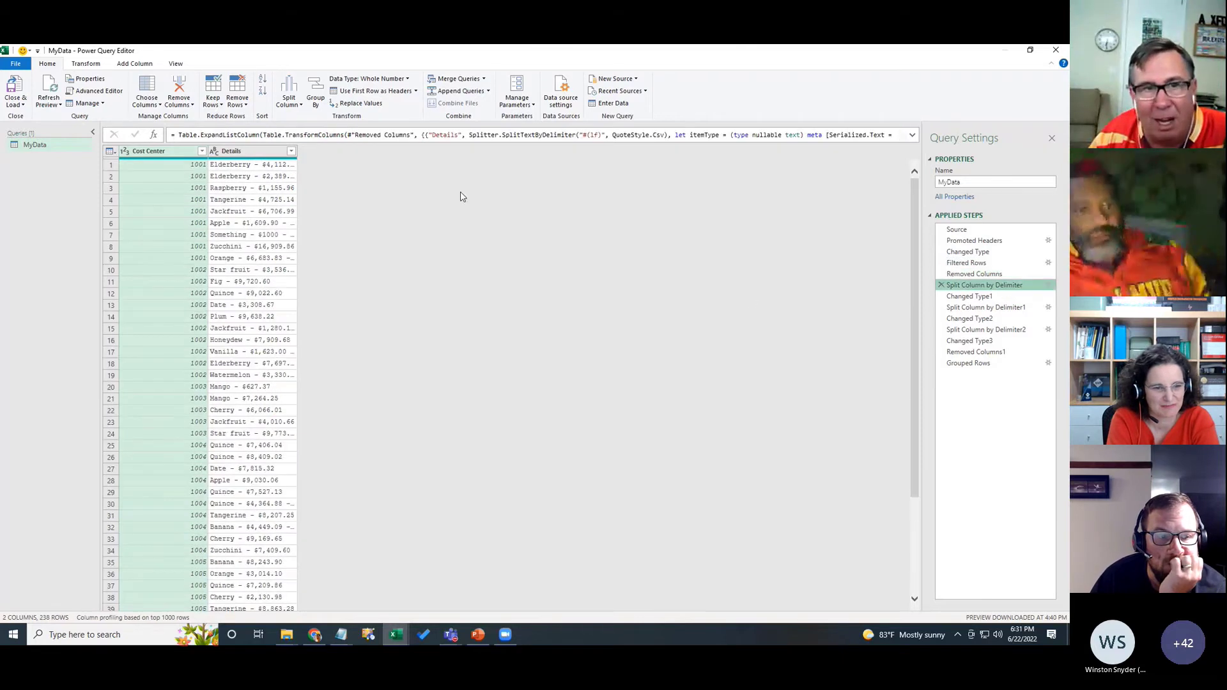
pyautogui.click(966, 297)
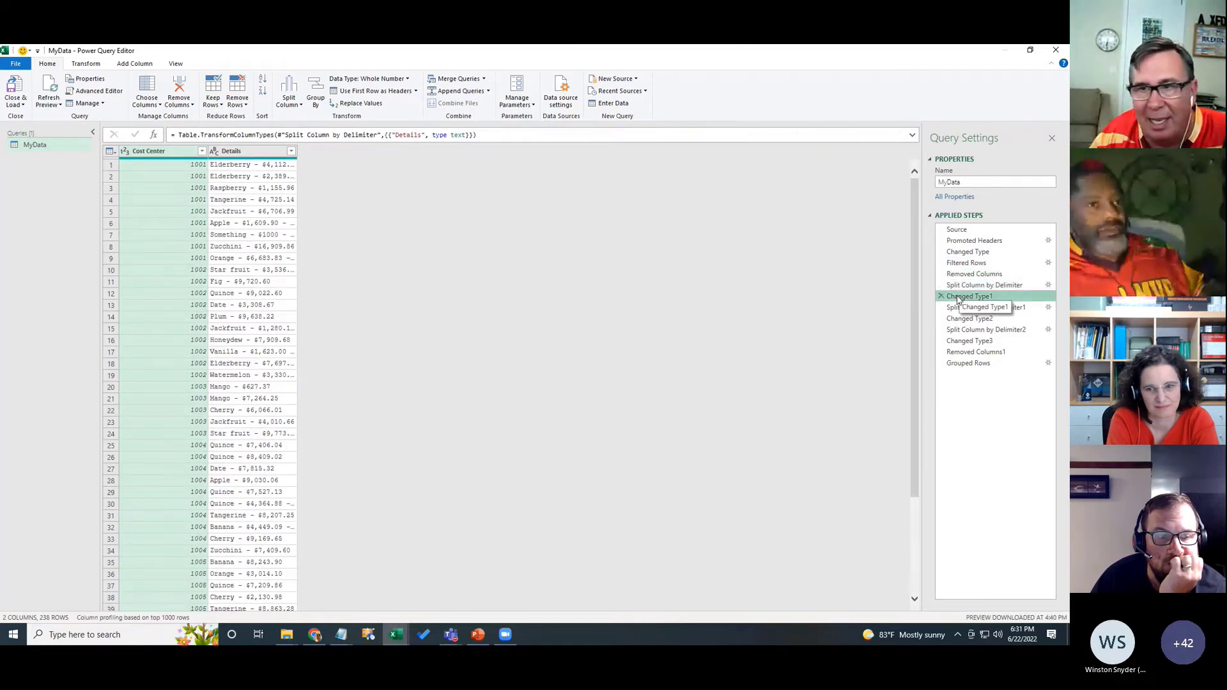
pyautogui.click(981, 307)
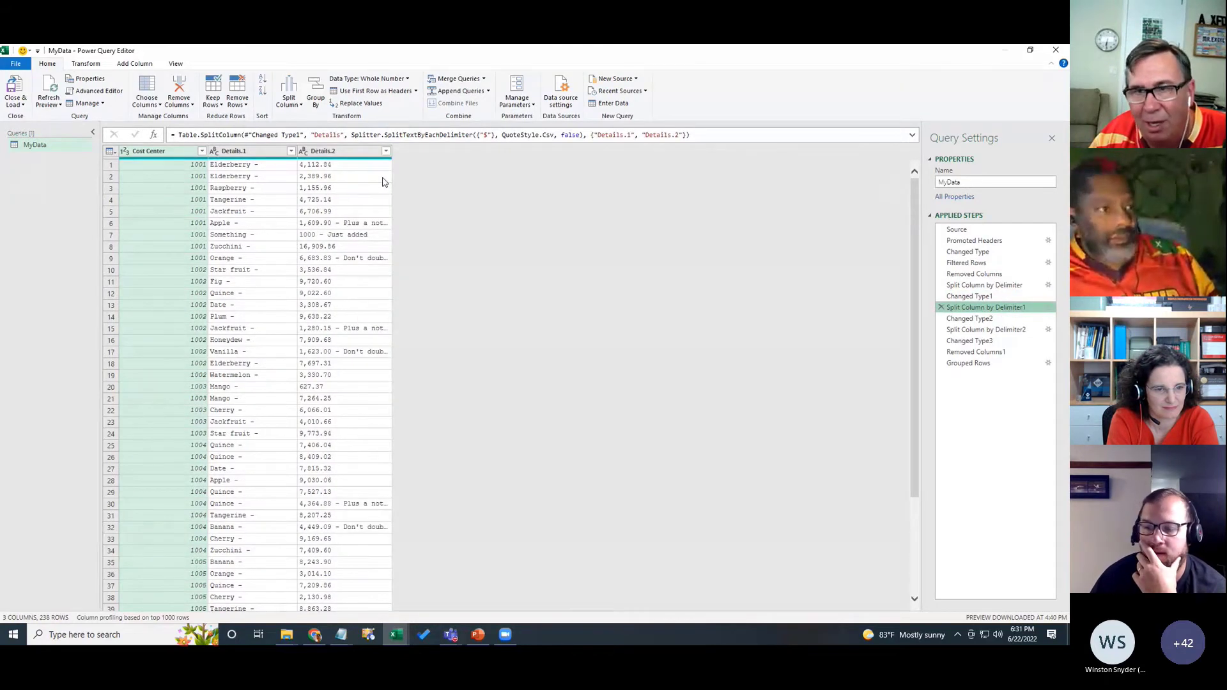
pyautogui.click(964, 330)
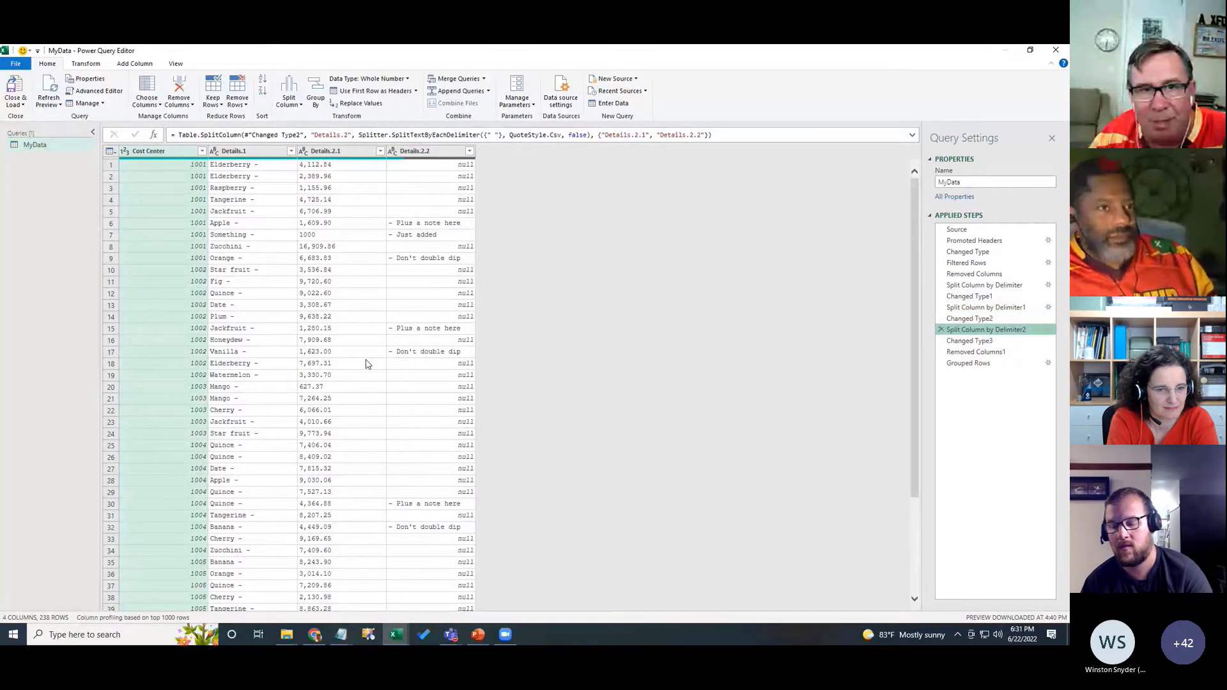
pyautogui.click(957, 346)
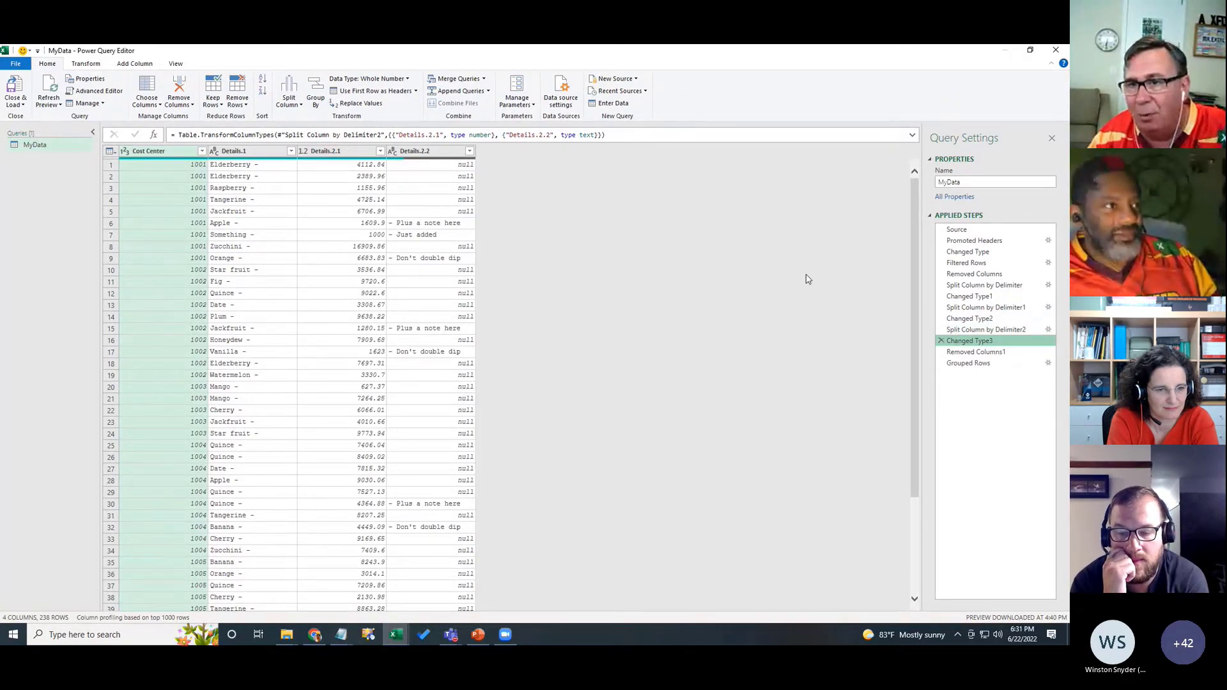
pyautogui.click(965, 363)
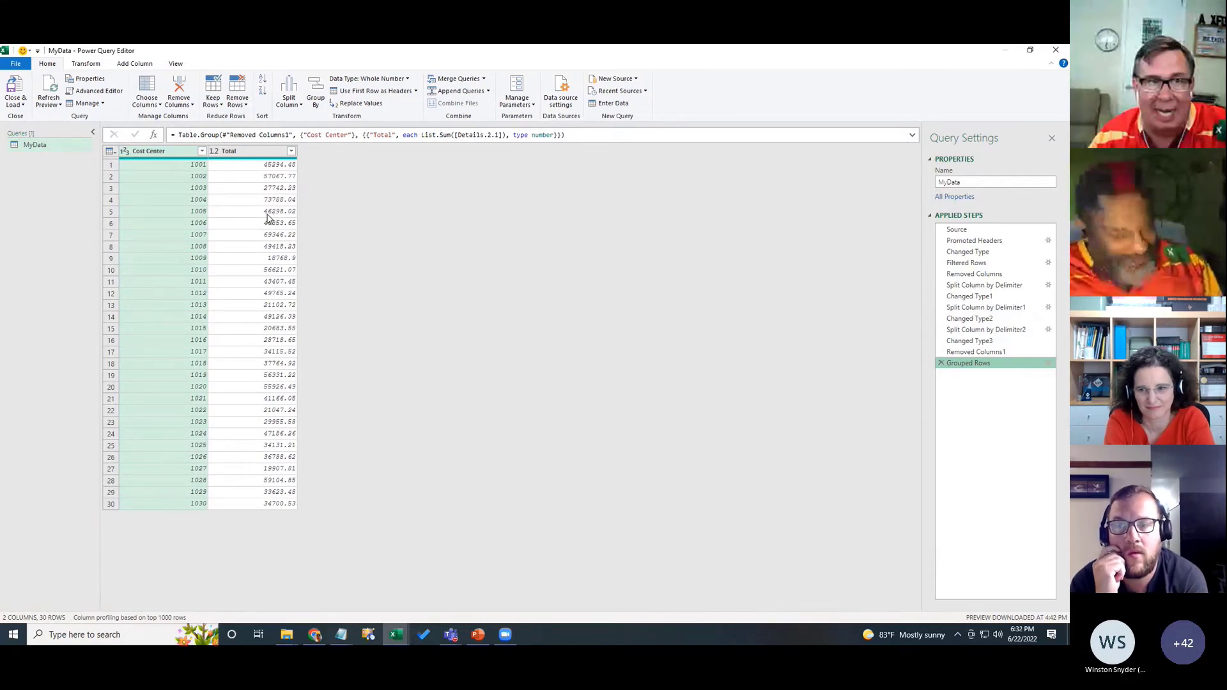
# Close and load the MyData query and return to the Data sheet
pyautogui.click(17, 87)
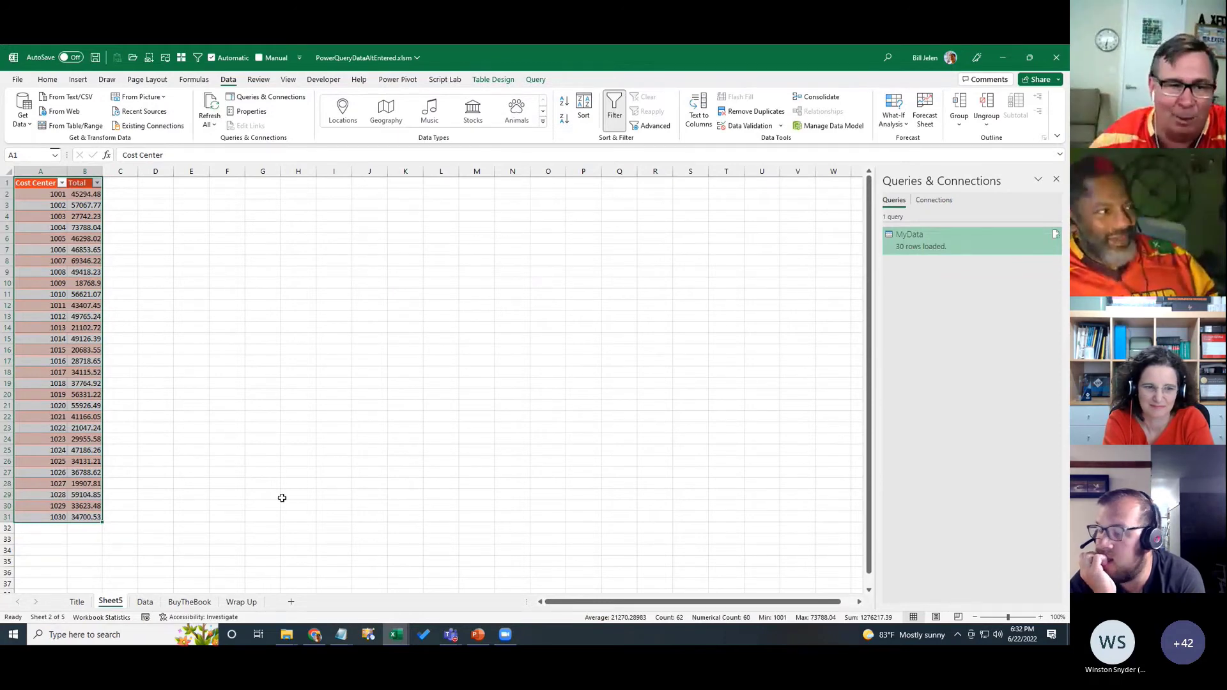
pyautogui.click(145, 603)
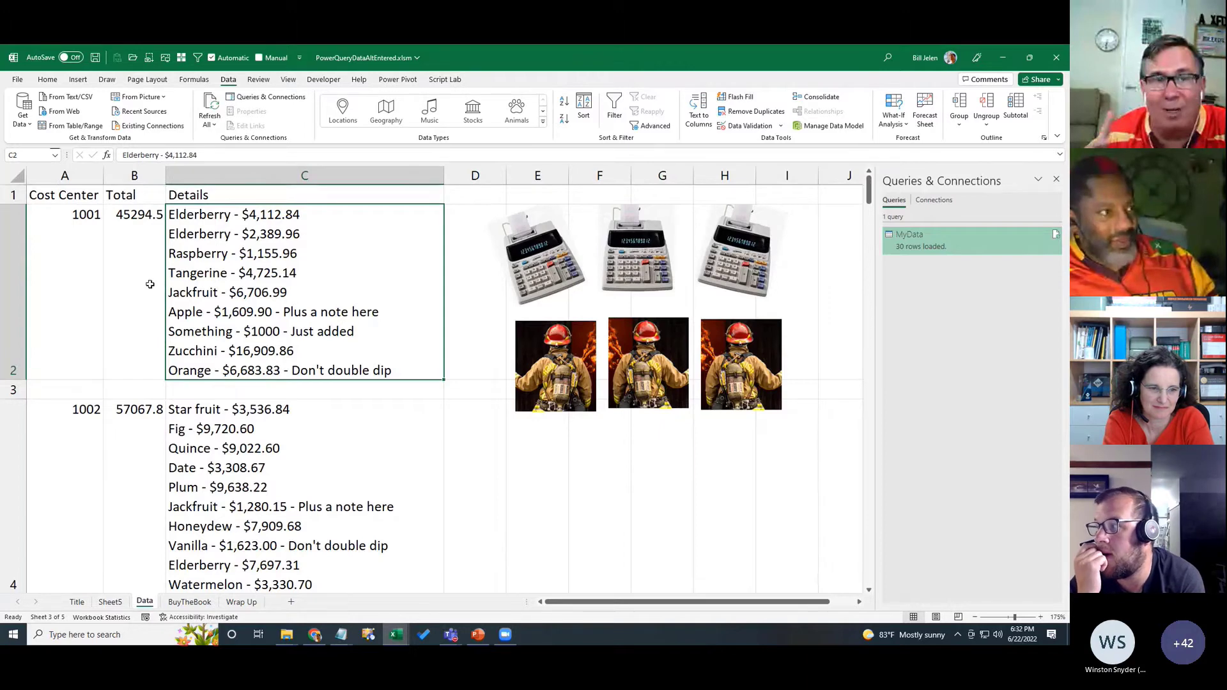
# Inspect the total's lookup formula in B2 and open the Details text in C2 for editing
pyautogui.click(140, 262)
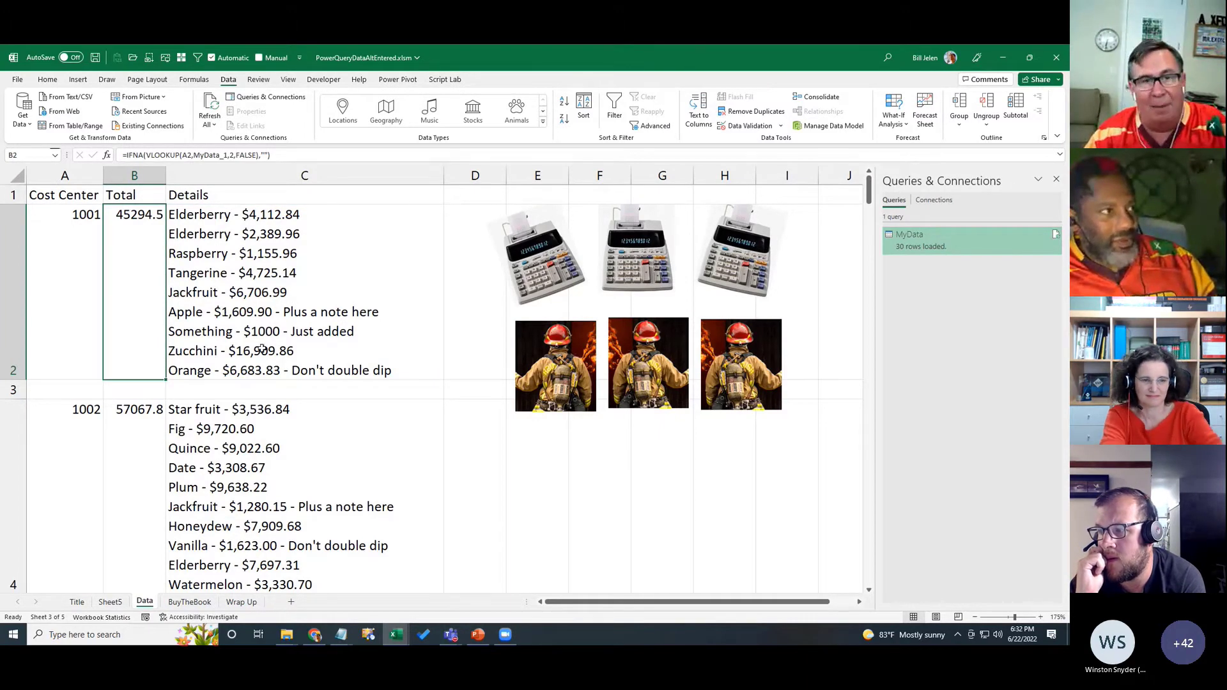
pyautogui.click(177, 222)
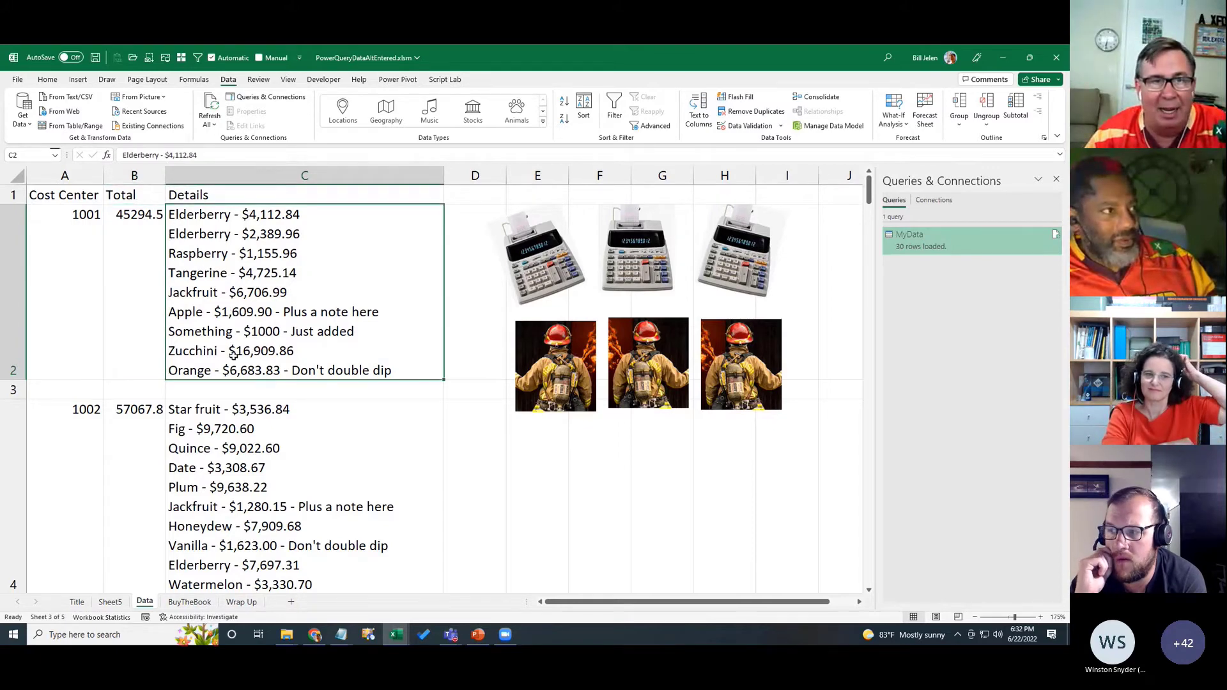
pyautogui.click(169, 155)
pyautogui.press('Down')
pyautogui.press('Down')
pyautogui.press('Down')
pyautogui.press('Down')
pyautogui.press('Down')
pyautogui.press('Down')
pyautogui.press('Down')
pyautogui.press('Down')
pyautogui.write('2')
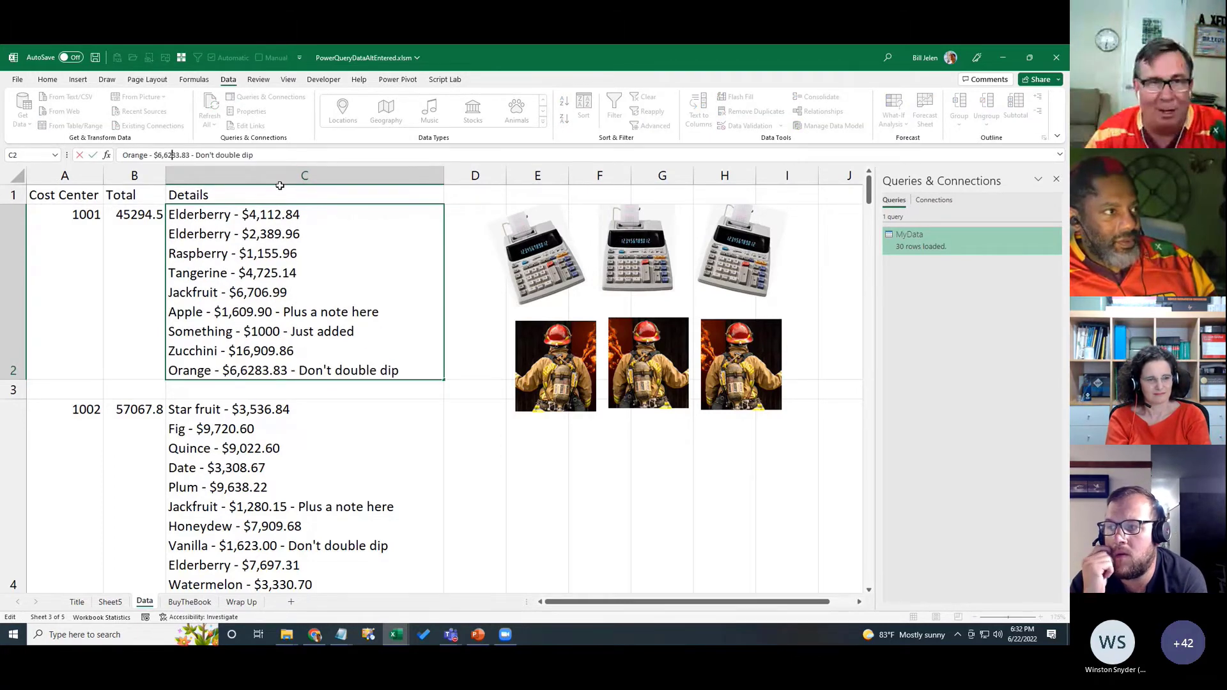
pyautogui.press('BackSpace')
pyautogui.press('Up')
pyautogui.press('Up')
pyautogui.press('Up')
pyautogui.press('Up')
pyautogui.press('Up')
pyautogui.press('Up')
pyautogui.press('Up')
pyautogui.press('Up')
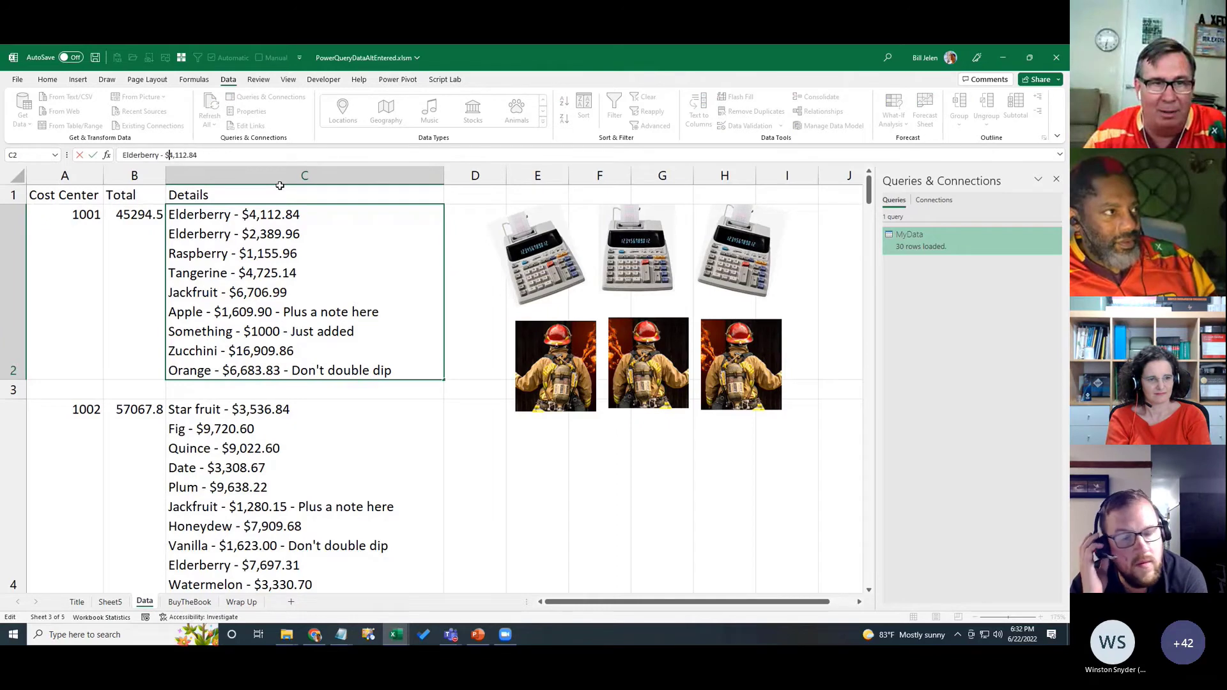
# Set the first Elderberry amount in C2 to $24,112.84 and reselect the cell
pyautogui.write('2')
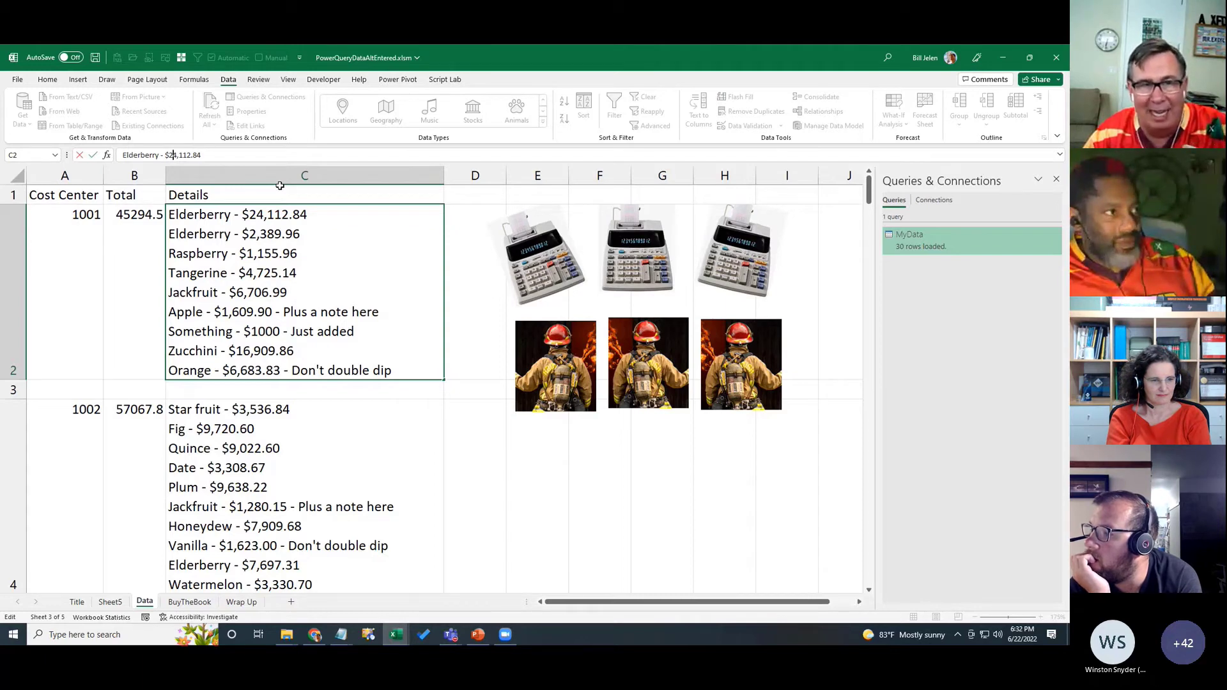
pyautogui.press('Return')
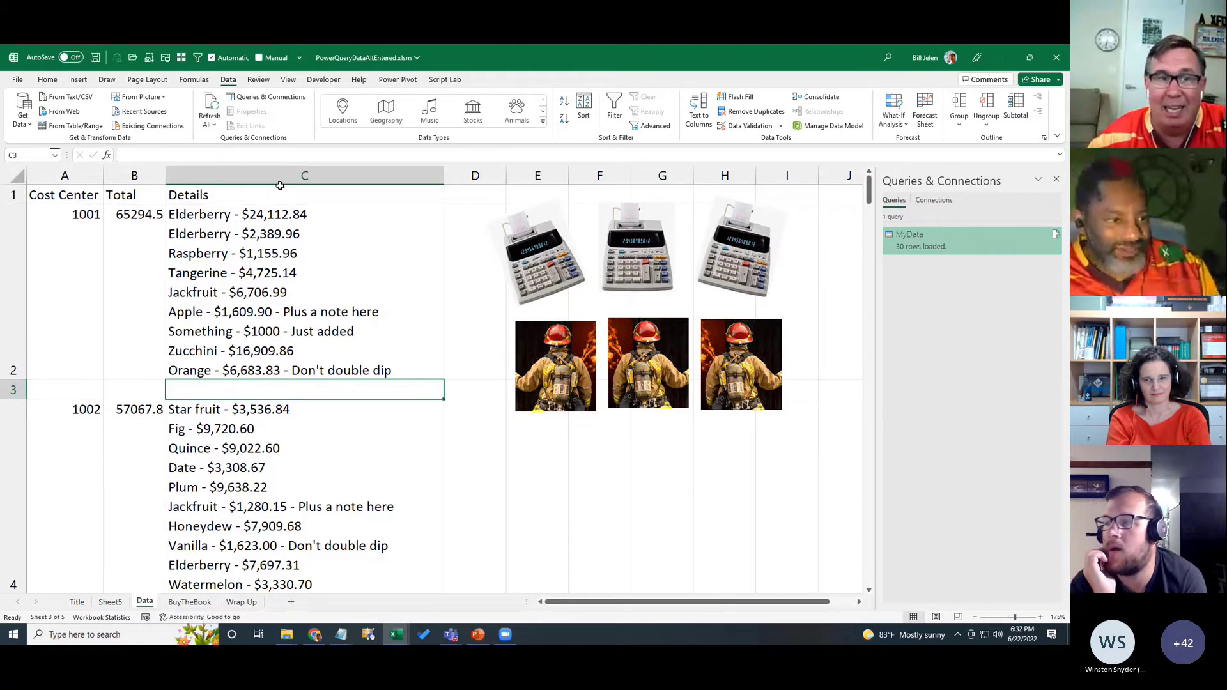
pyautogui.press('Up')
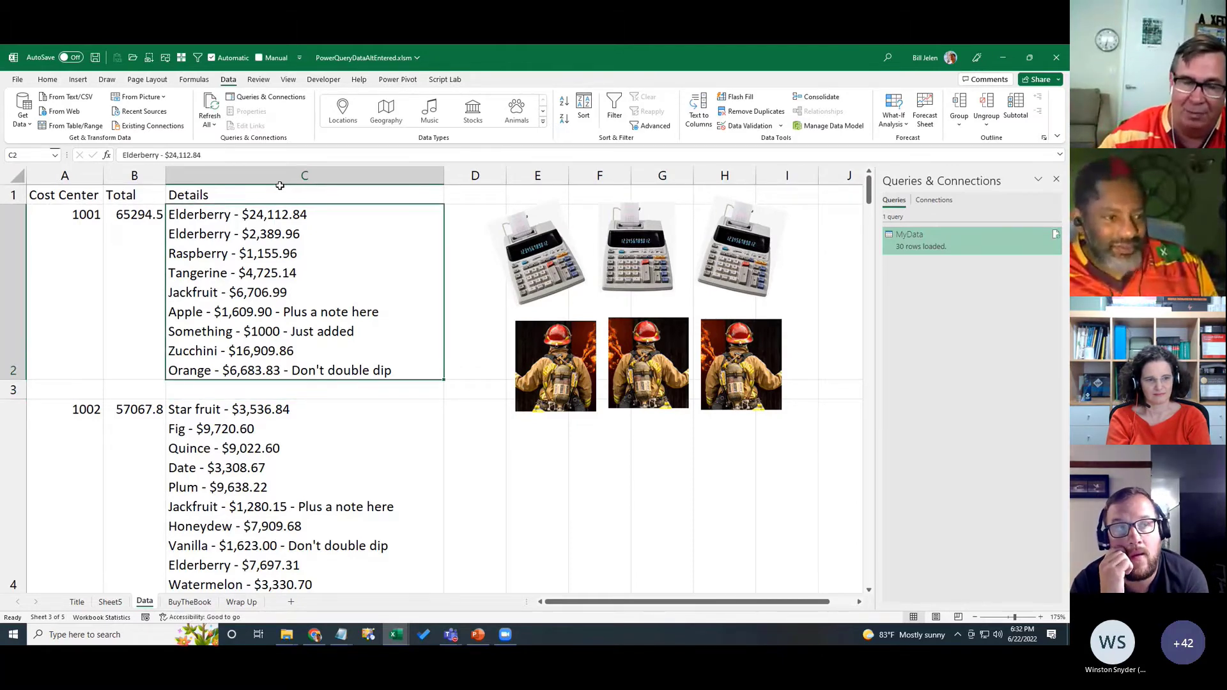
# Review the Data sheet's Worksheet_Change macro in the VBA editor and the MyData query output on Sheet5
pyautogui.hotkey('alt', 'F11')
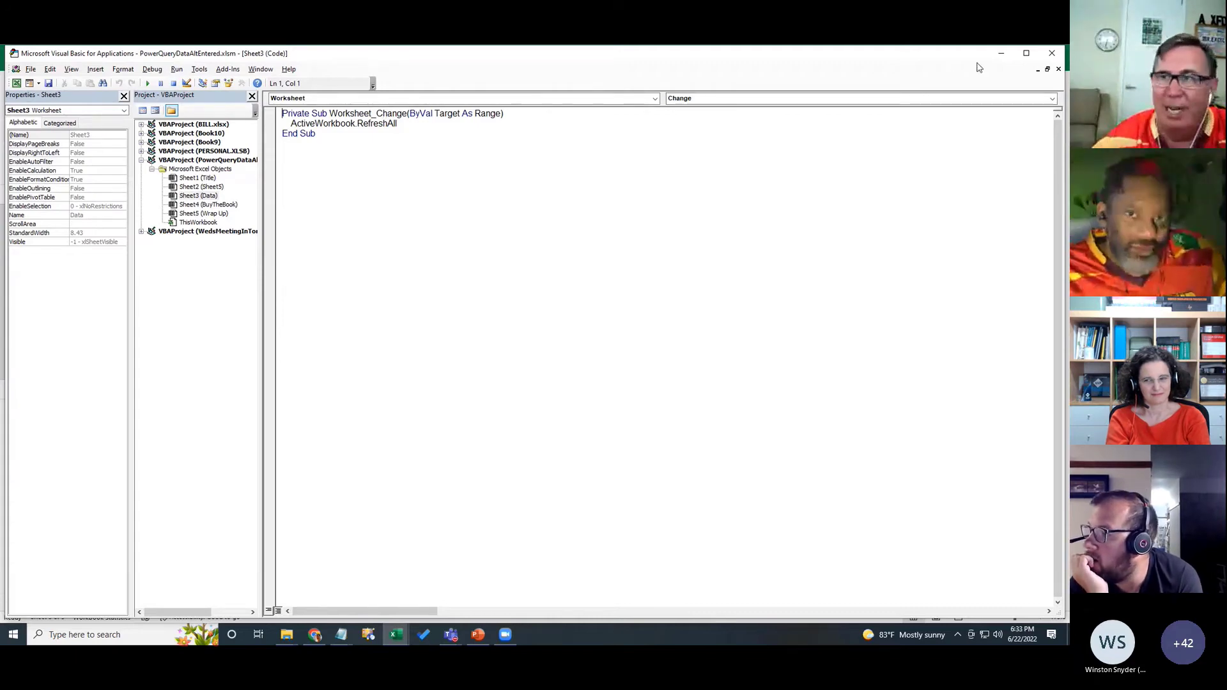
pyautogui.click(1052, 55)
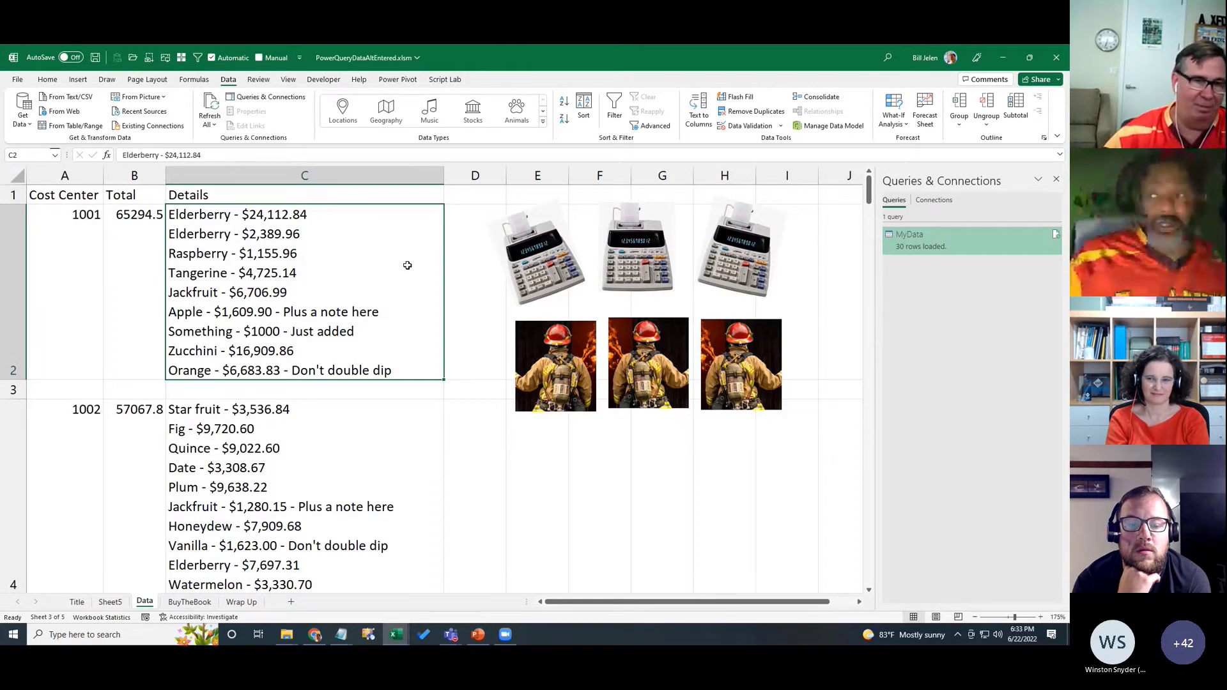
pyautogui.click(111, 603)
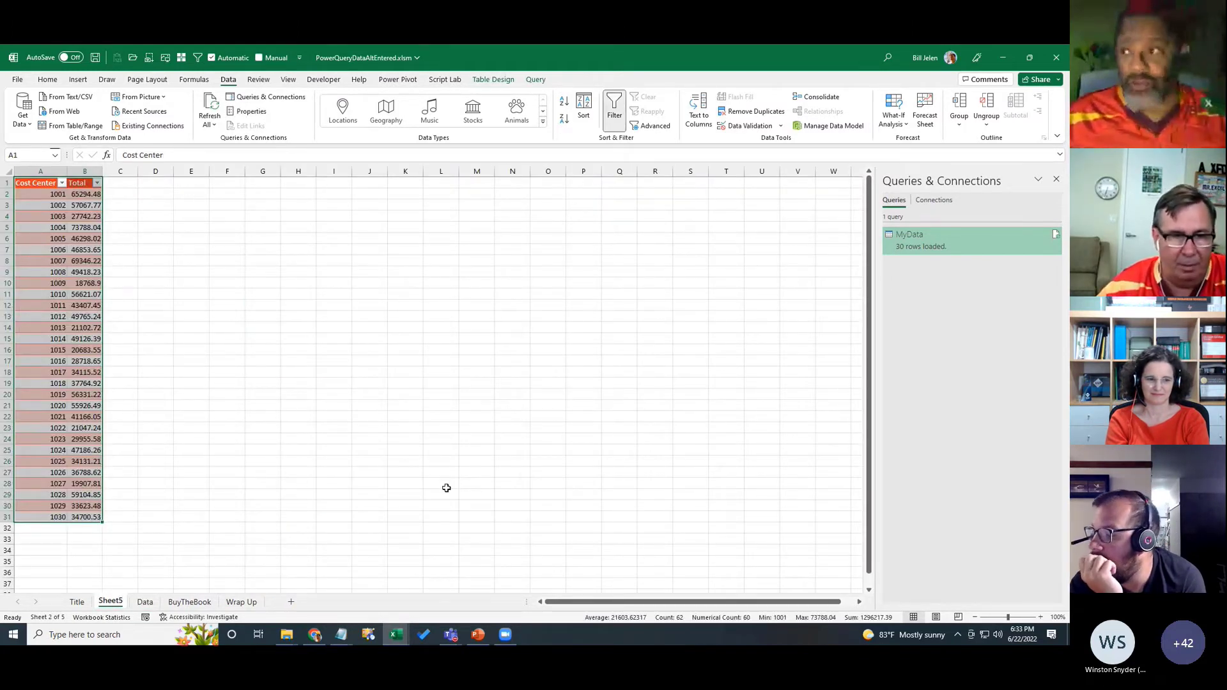
# Switch to the WedsMeetingInToronto_OzAndBill.xlsx workbook and show its WinACopyOfTheBook sheet
pyautogui.hotkey('alt', 'Tab')
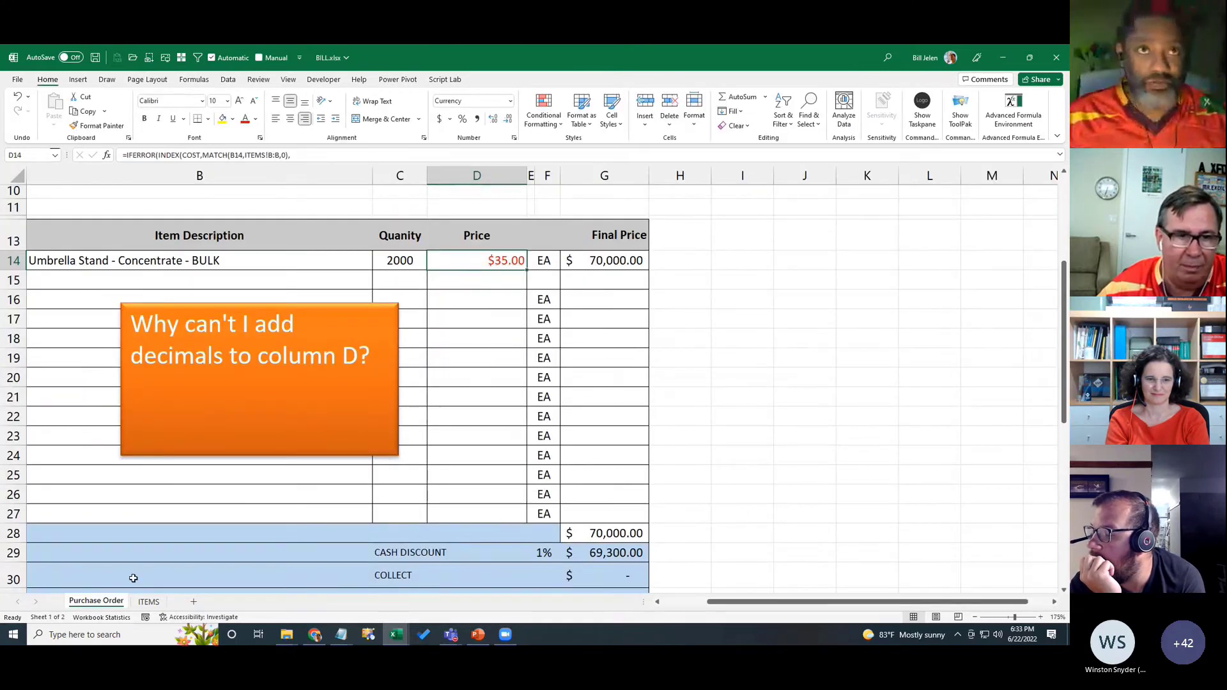
pyautogui.hotkey('alt', 'Tab')
pyautogui.hotkey('alt', 'Tab')
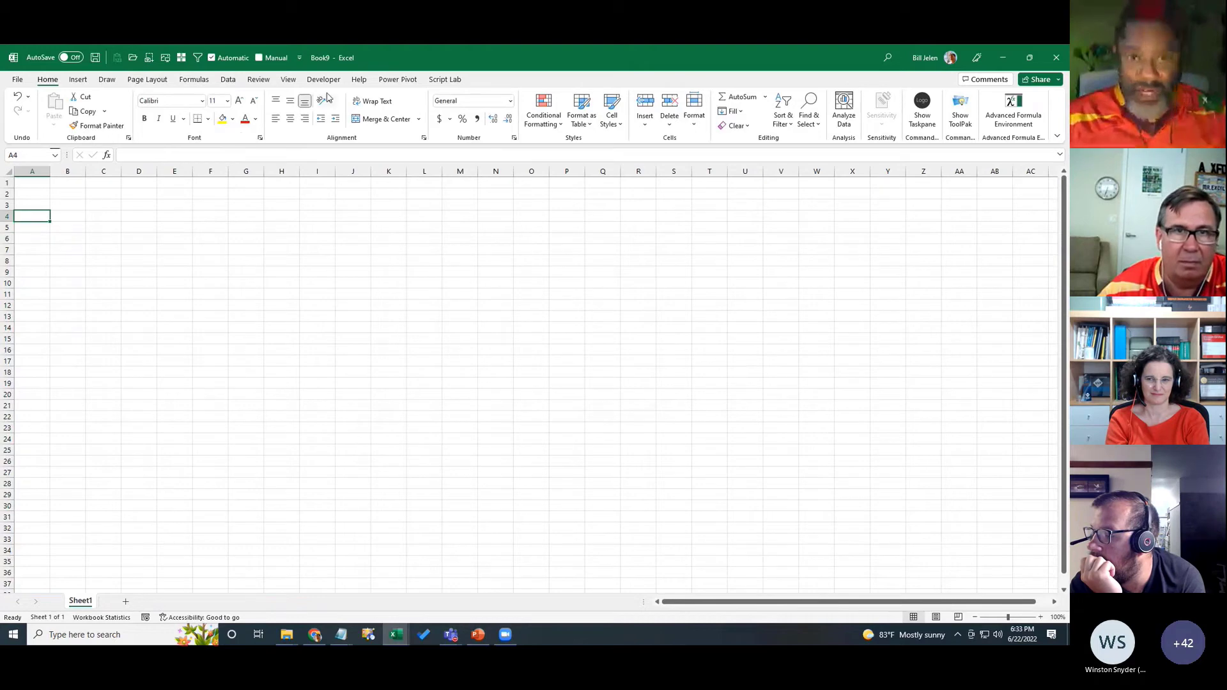
pyautogui.click(288, 81)
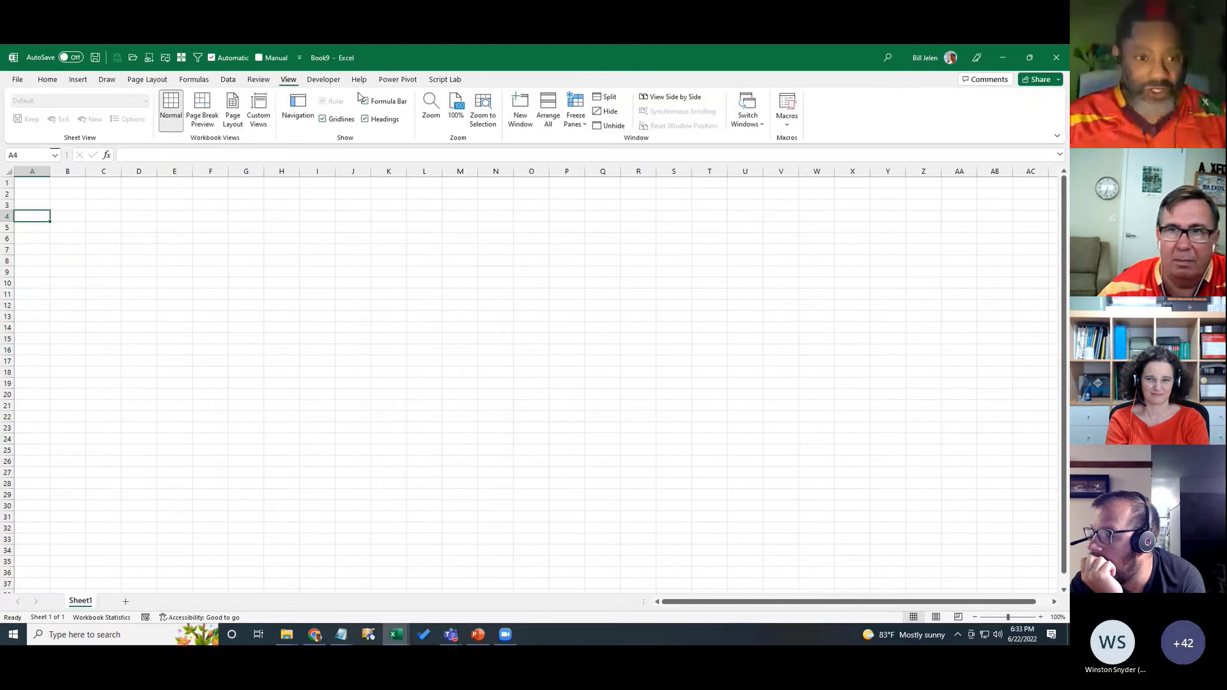
pyautogui.click(743, 125)
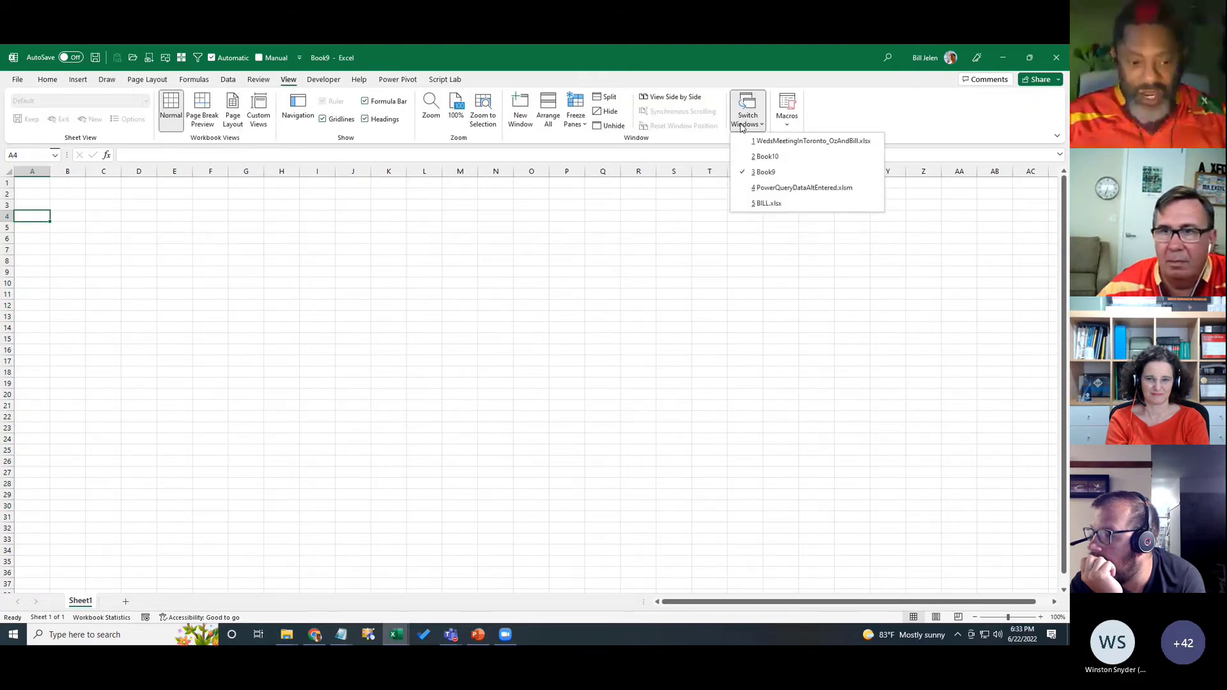
pyautogui.click(779, 142)
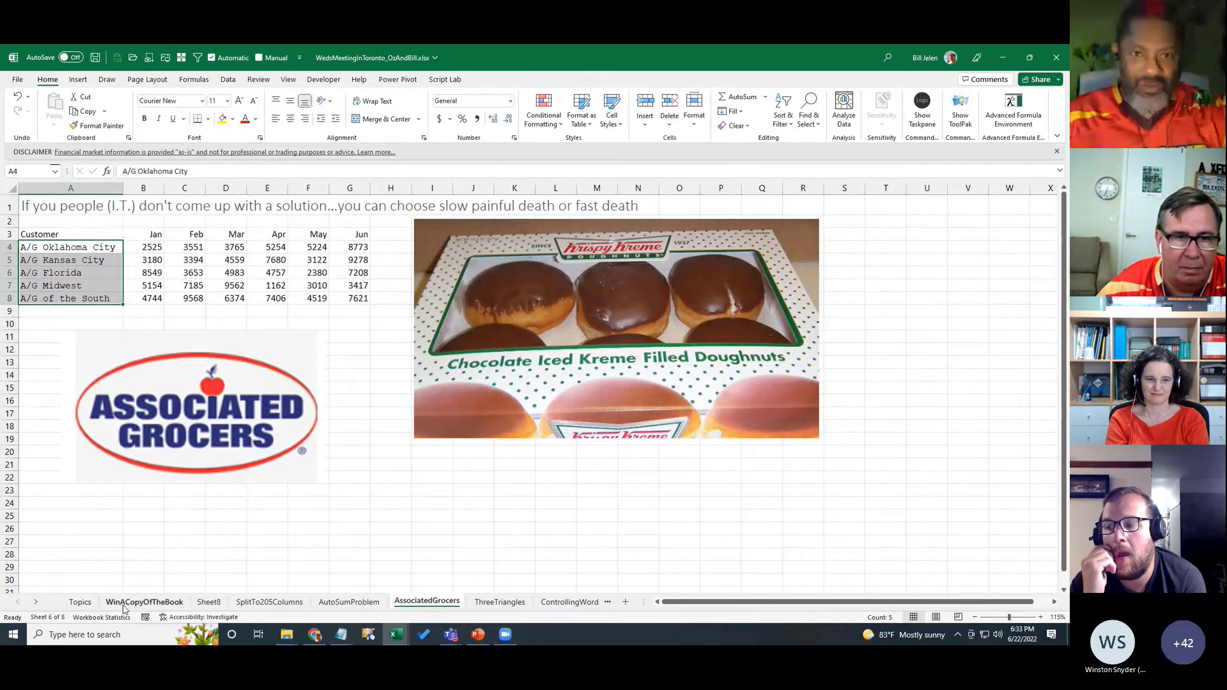
pyautogui.click(125, 605)
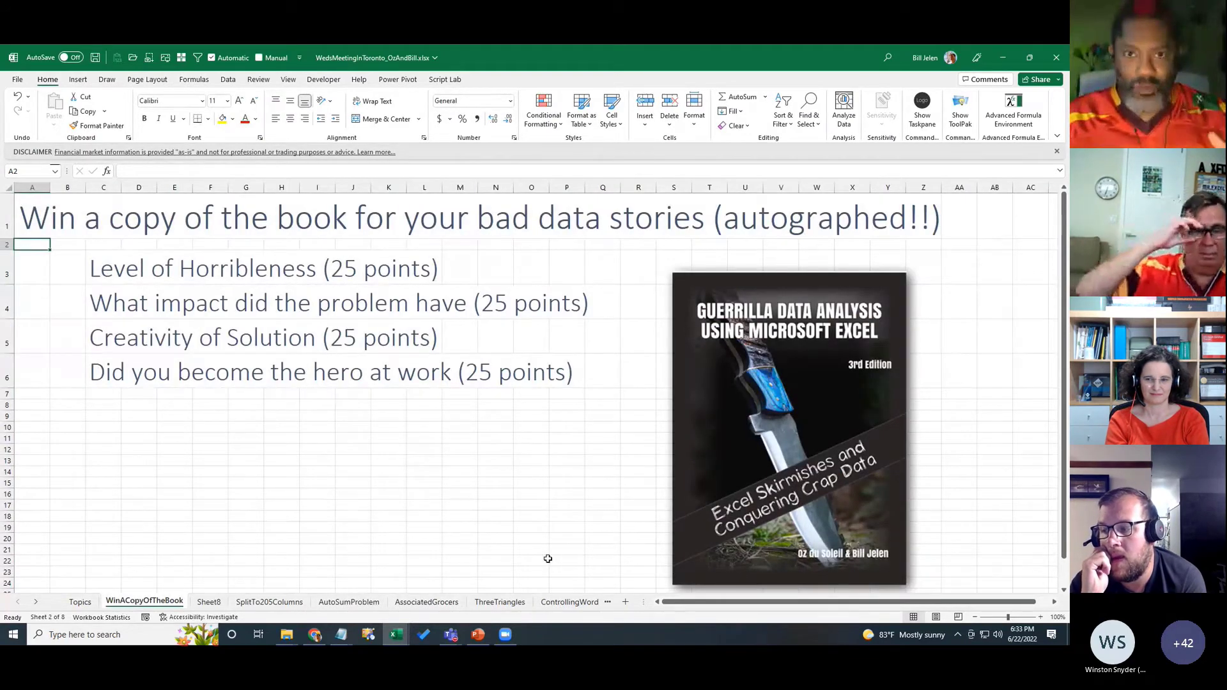